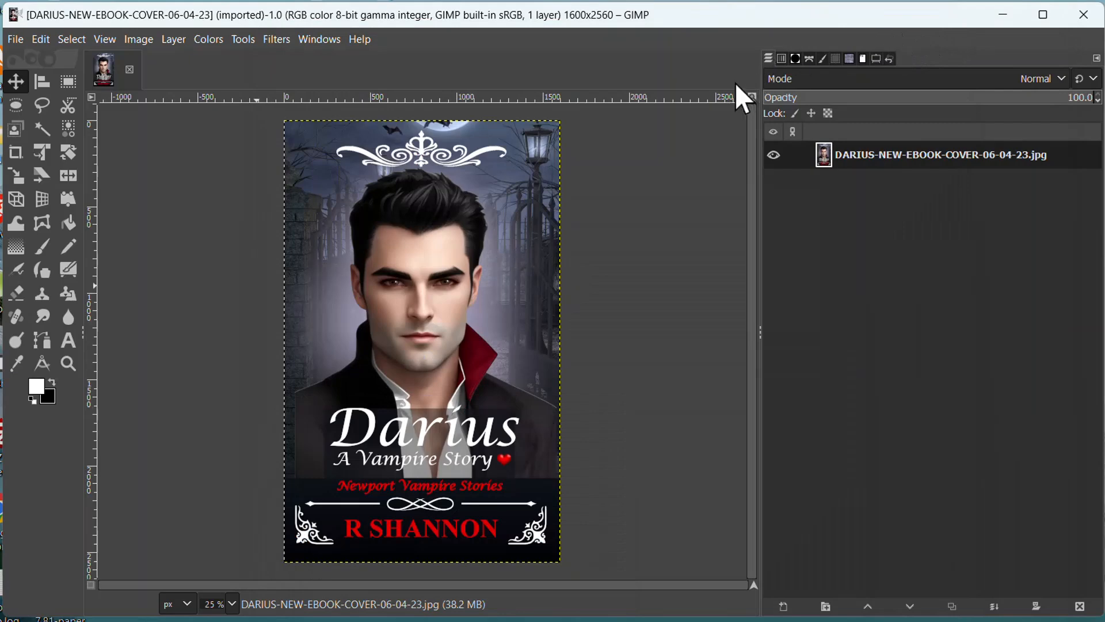
pyautogui.click(17, 40)
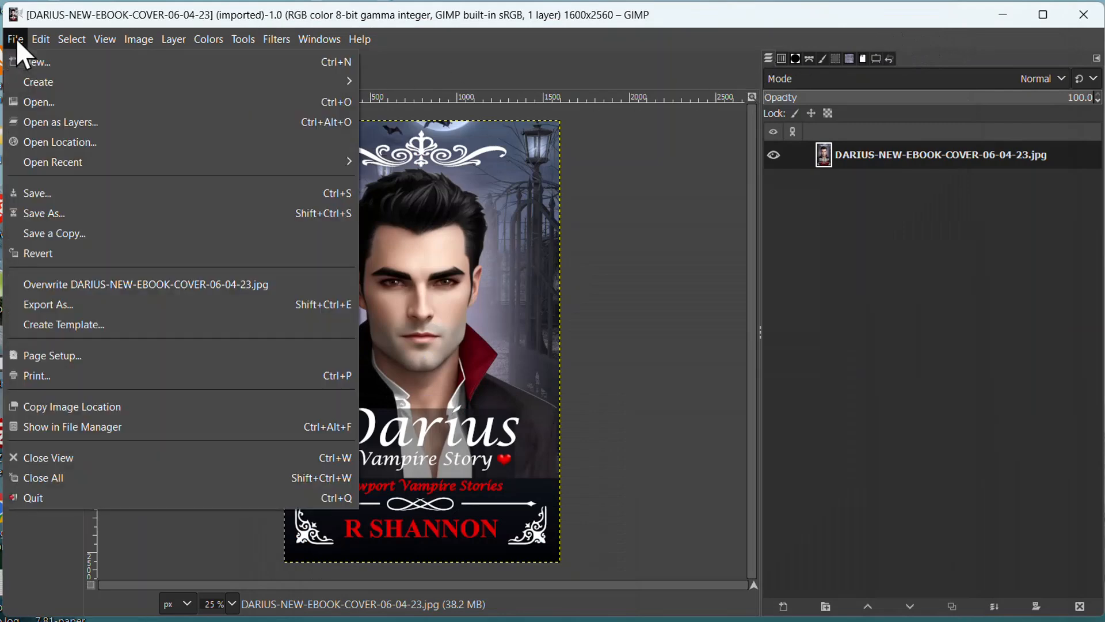
pyautogui.click(25, 60)
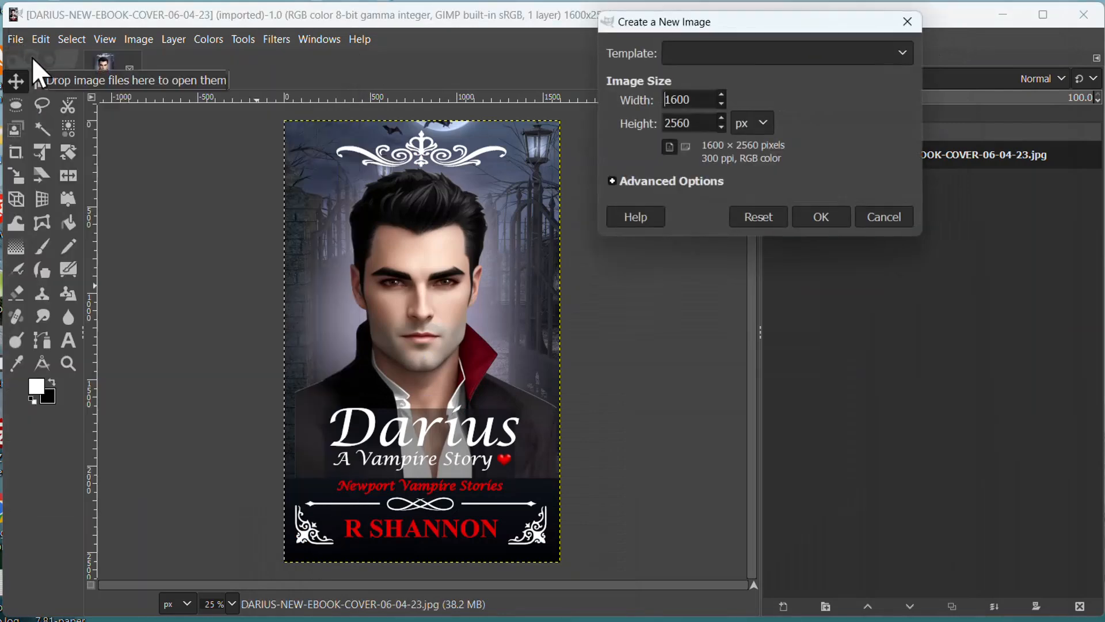
pyautogui.click(913, 23)
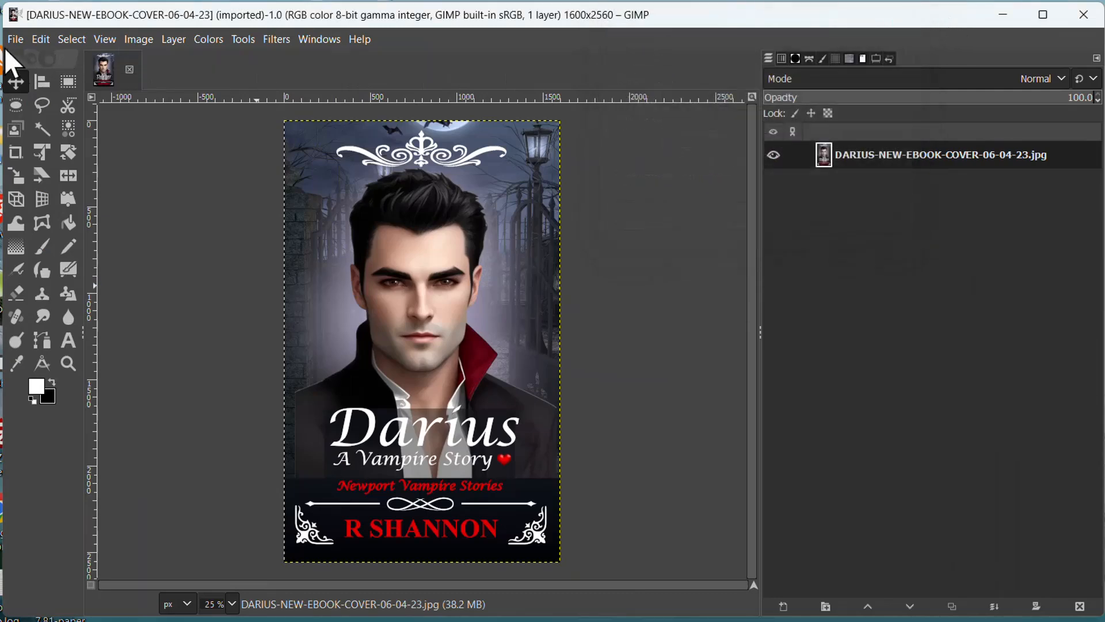
# - Start a new image and set its size to 1000 px wide by 1000 px high
pyautogui.click(16, 41)
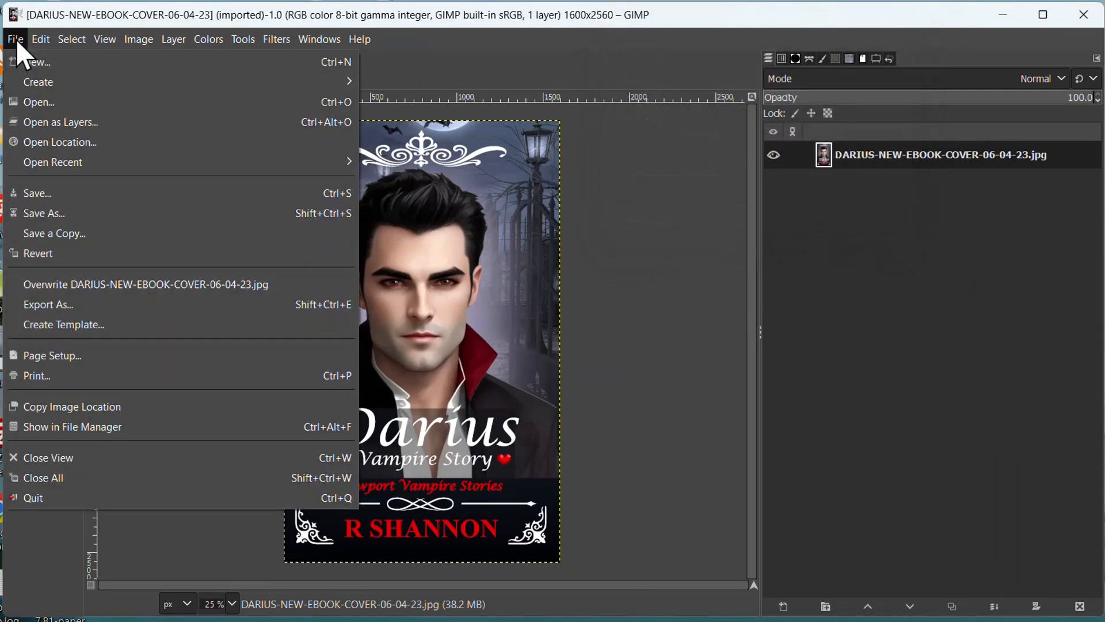
pyautogui.click(36, 62)
pyautogui.moveTo(699, 95); pyautogui.dragTo(599, 81)
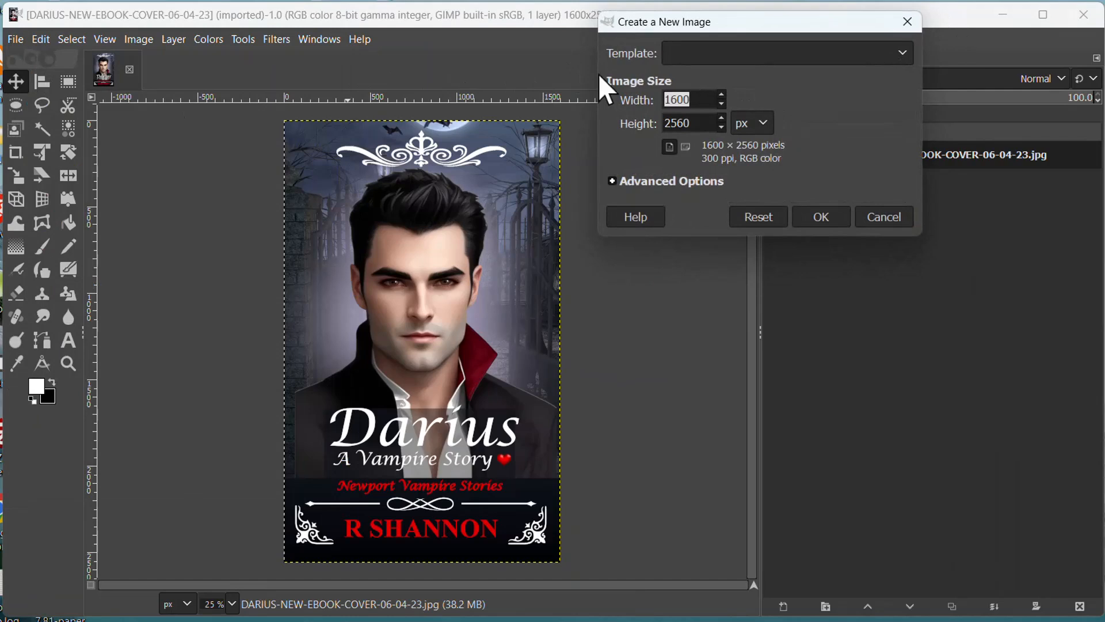
pyautogui.write('1')
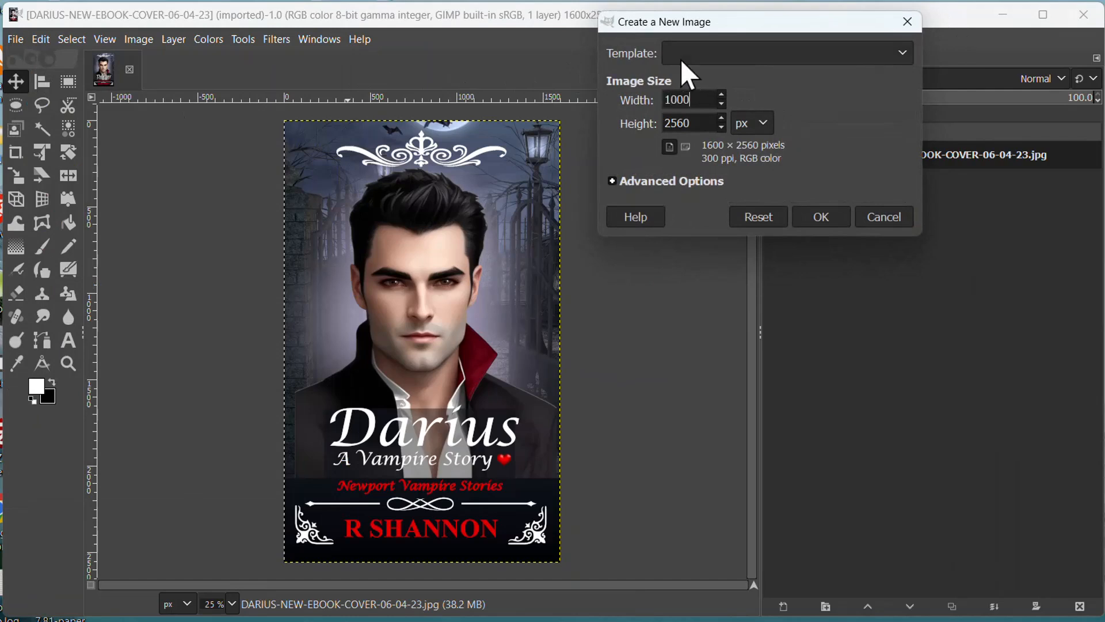
pyautogui.moveTo(705, 121); pyautogui.dragTo(592, 111)
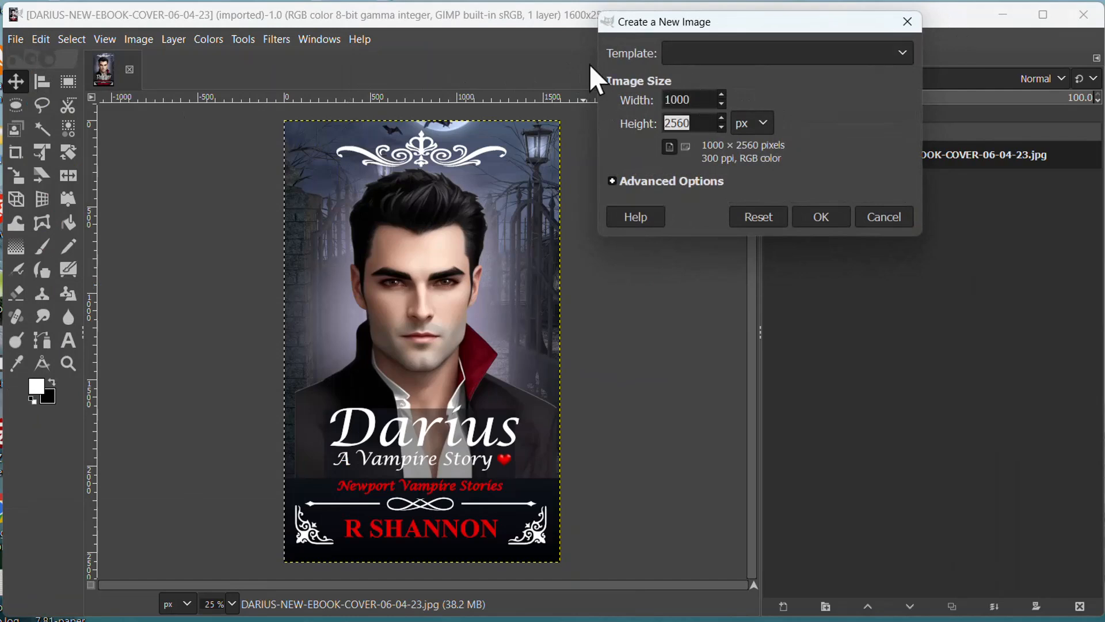
pyautogui.write('1000')
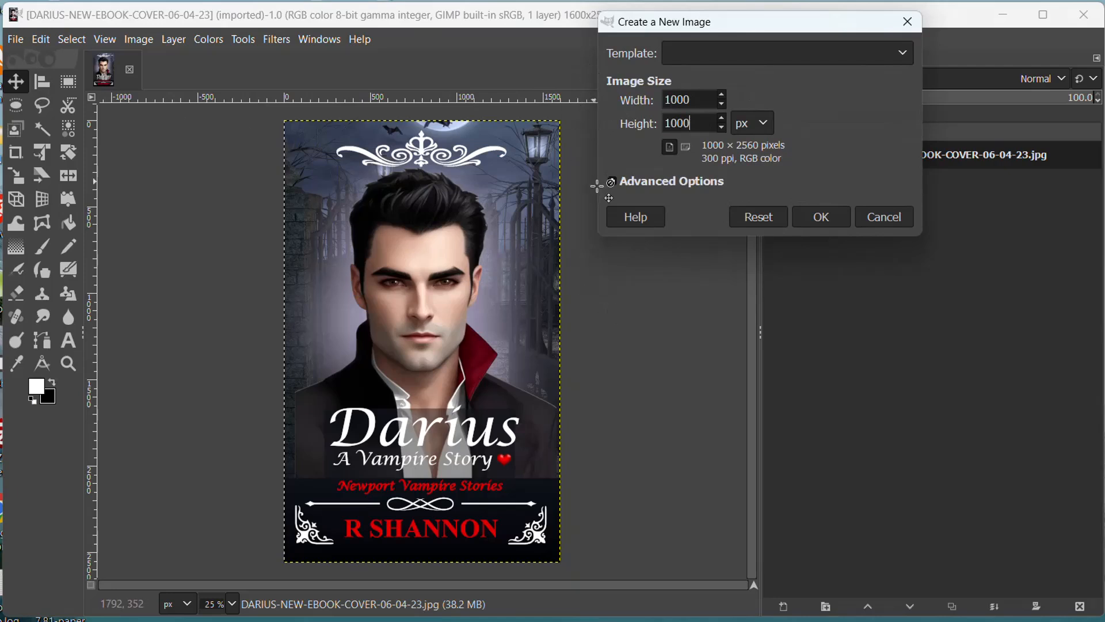
# - Set the new image's X and Y resolution to 72 pixels/in in the advanced options
pyautogui.click(613, 183)
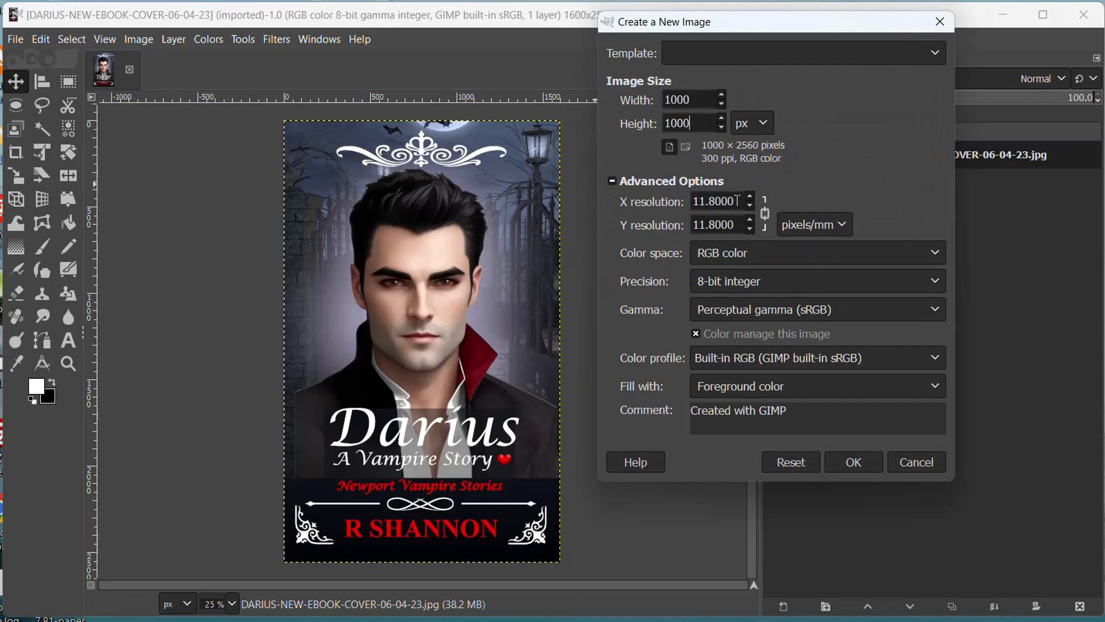
pyautogui.click(851, 224)
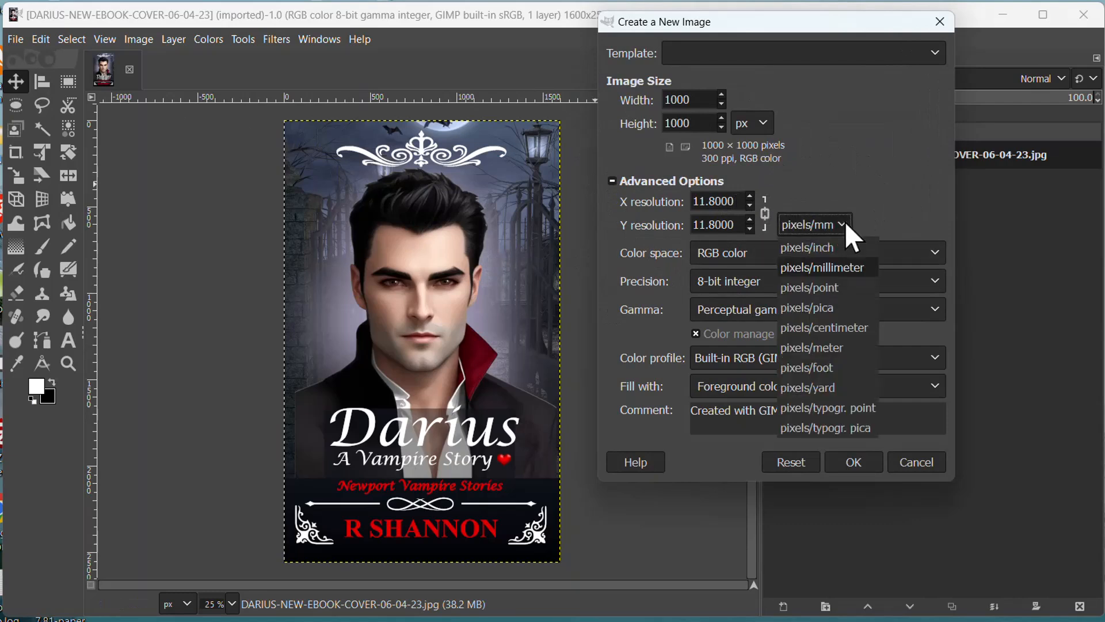
pyautogui.click(831, 254)
pyautogui.doubleClick(728, 201)
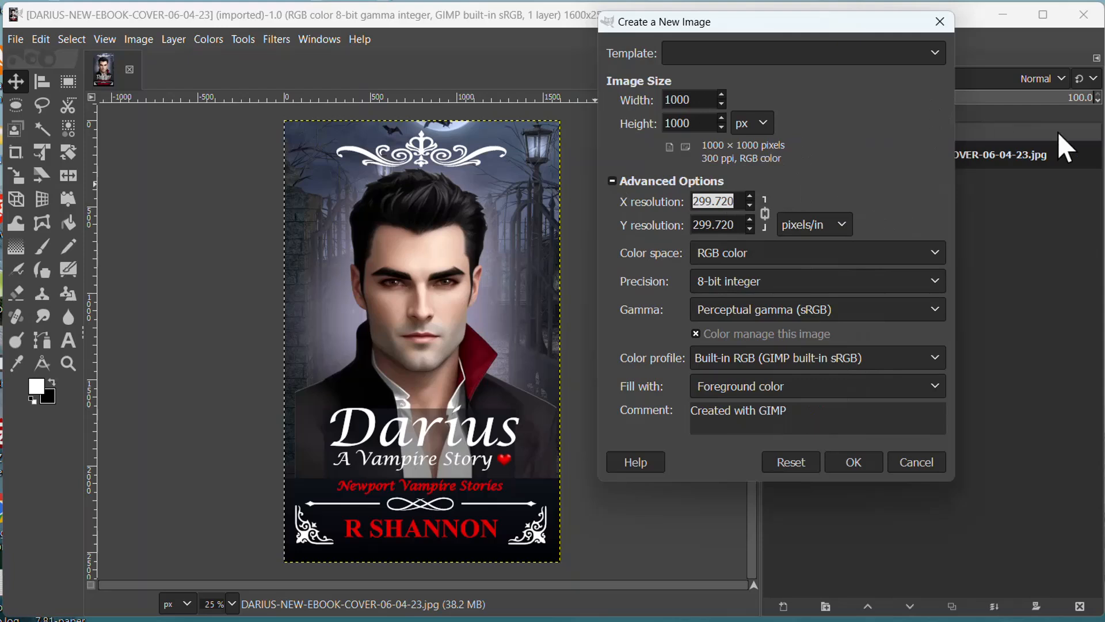
pyautogui.write('72')
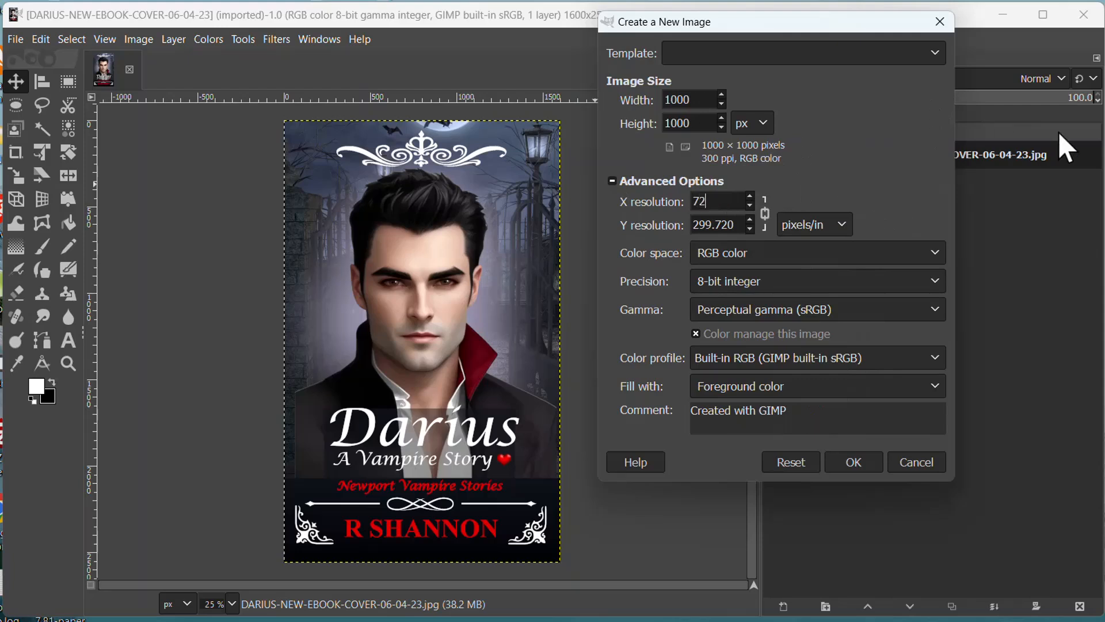
pyautogui.click(742, 220)
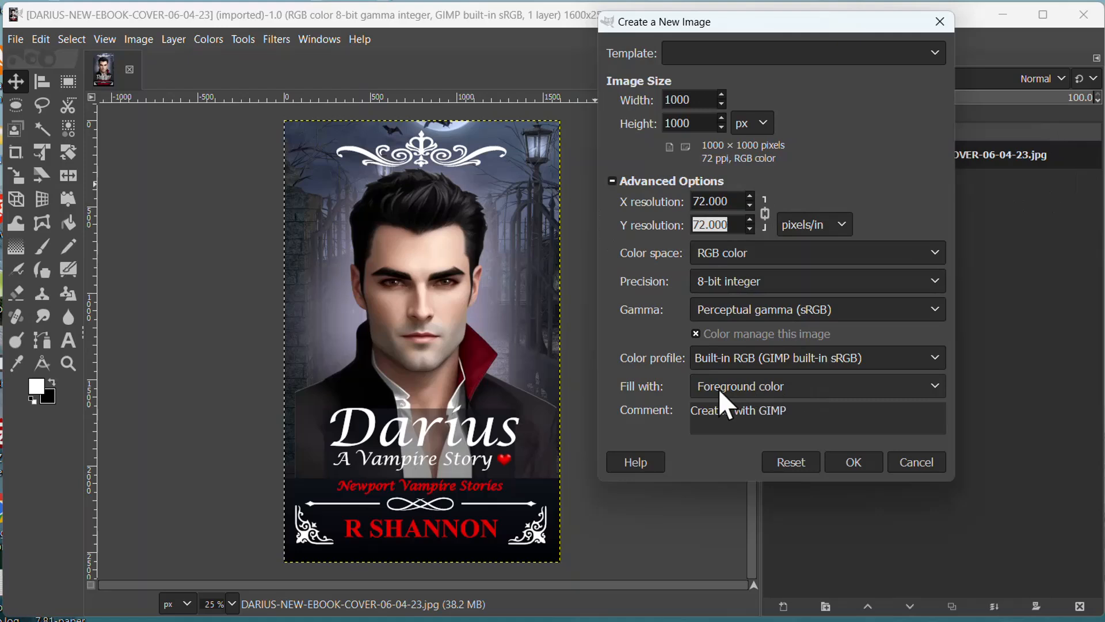
# - Set the new image's fill to White and create the image
pyautogui.click(937, 393)
pyautogui.click(917, 450)
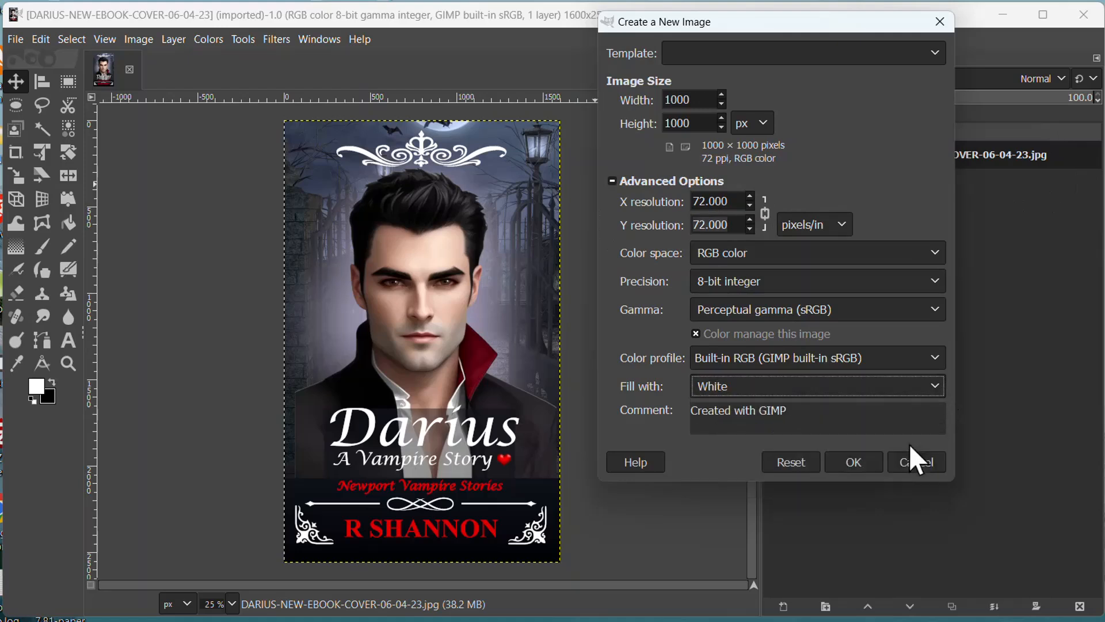
pyautogui.click(854, 462)
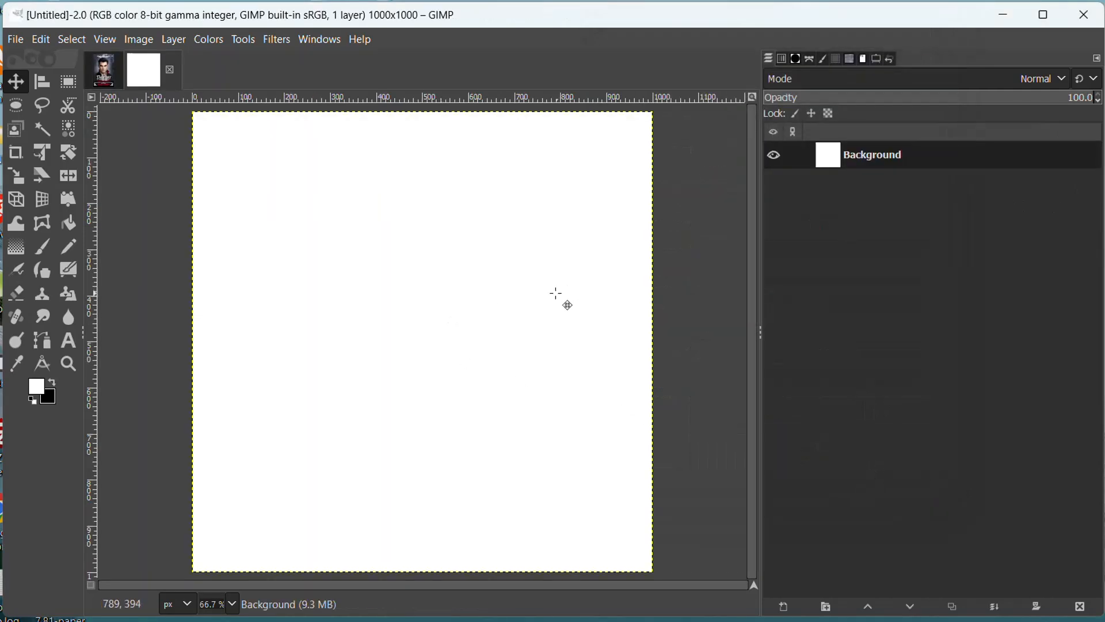
# - Add a horizontal guide at about 180 px and a vertical guide at about 500 px on the blank canvas
pyautogui.scroll(-1, 688, 367)
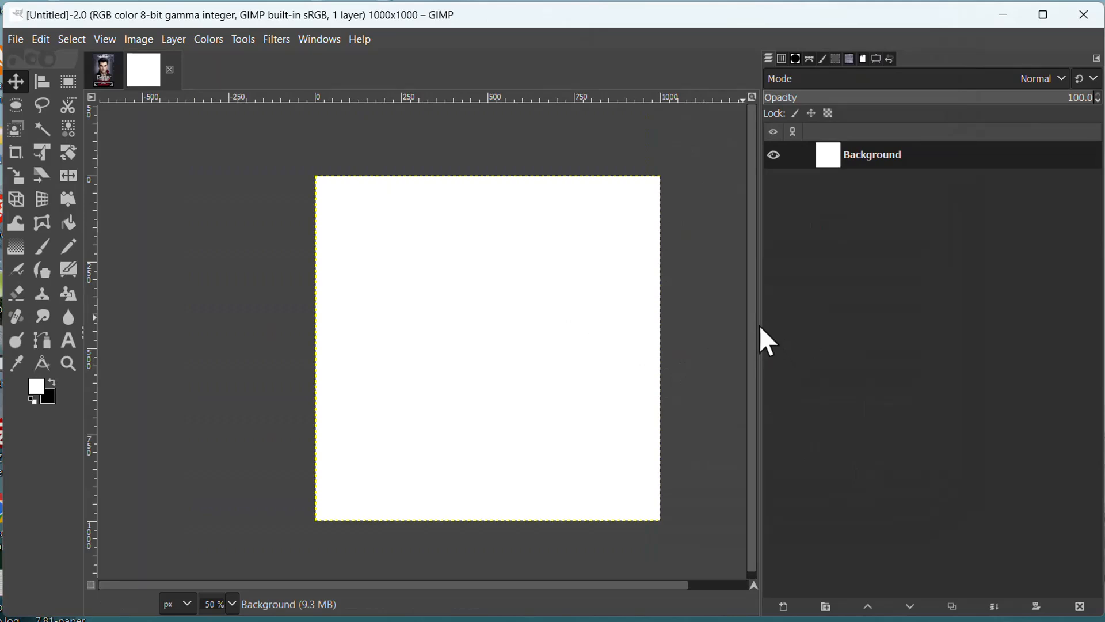
pyautogui.moveTo(765, 328); pyautogui.dragTo(857, 333)
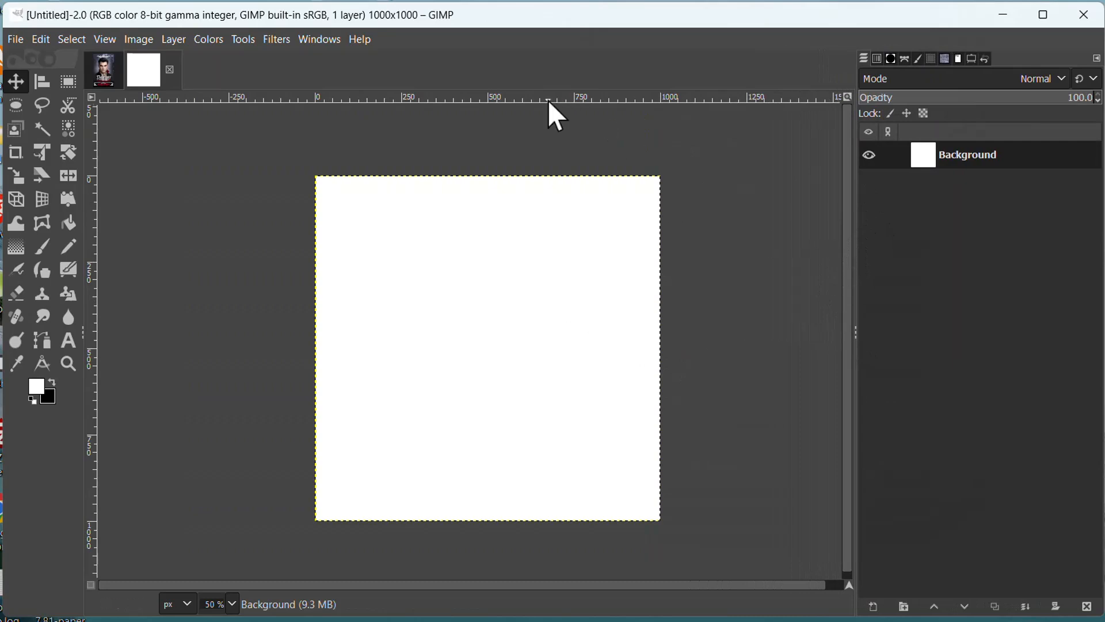
pyautogui.moveTo(547, 99); pyautogui.dragTo(557, 239)
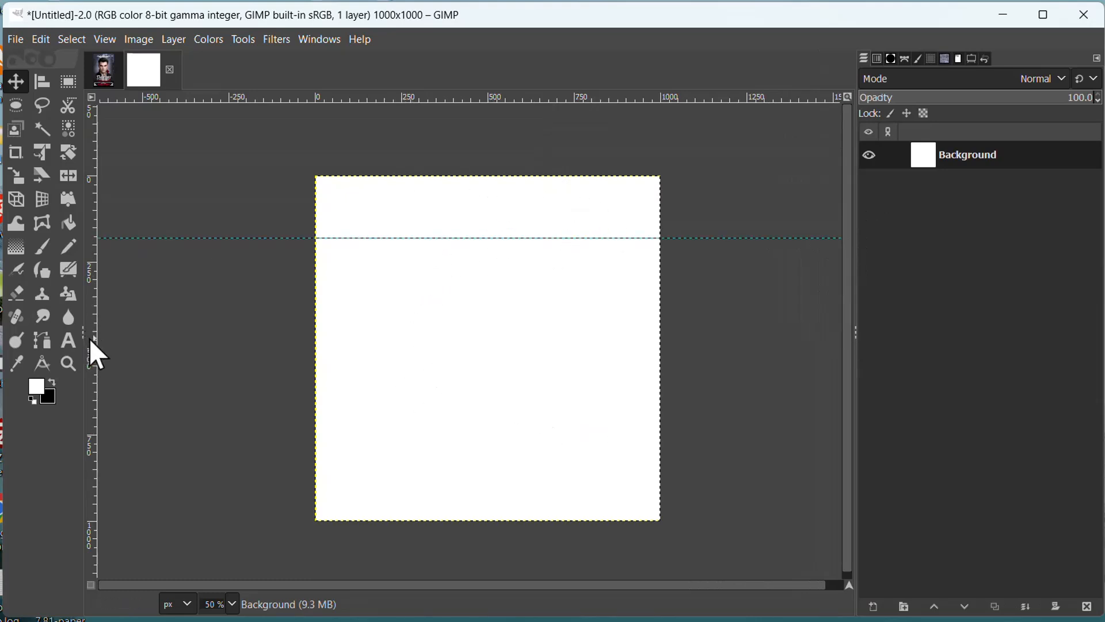
pyautogui.moveTo(94, 343); pyautogui.dragTo(488, 387)
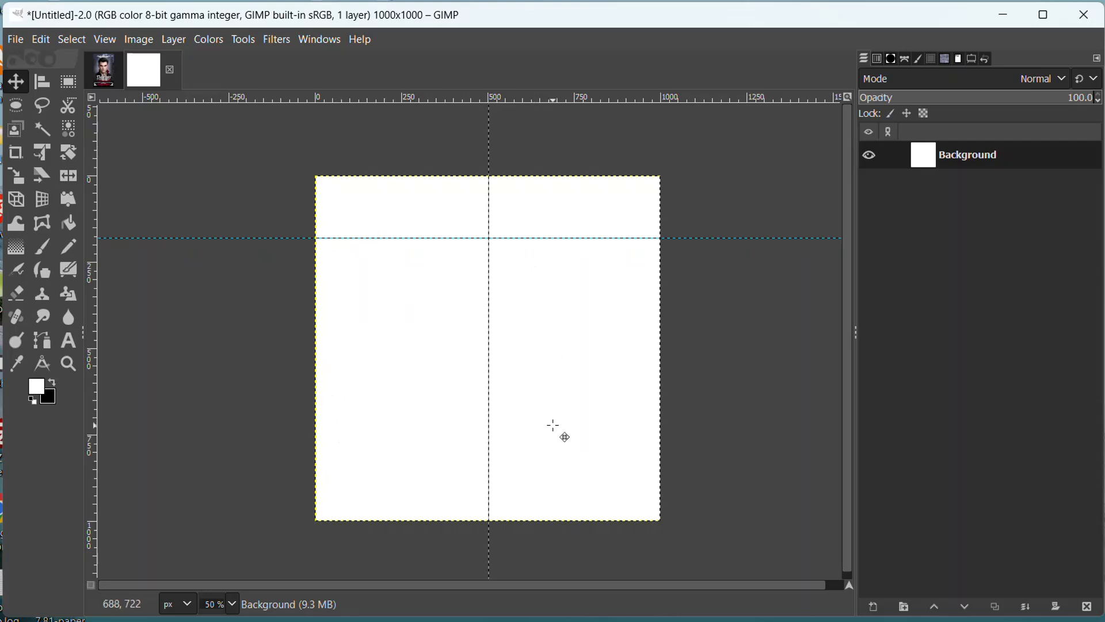
# - Copy the visible content of the Darius cover image and paste it into the blank square image as a new layer
pyautogui.click(104, 74)
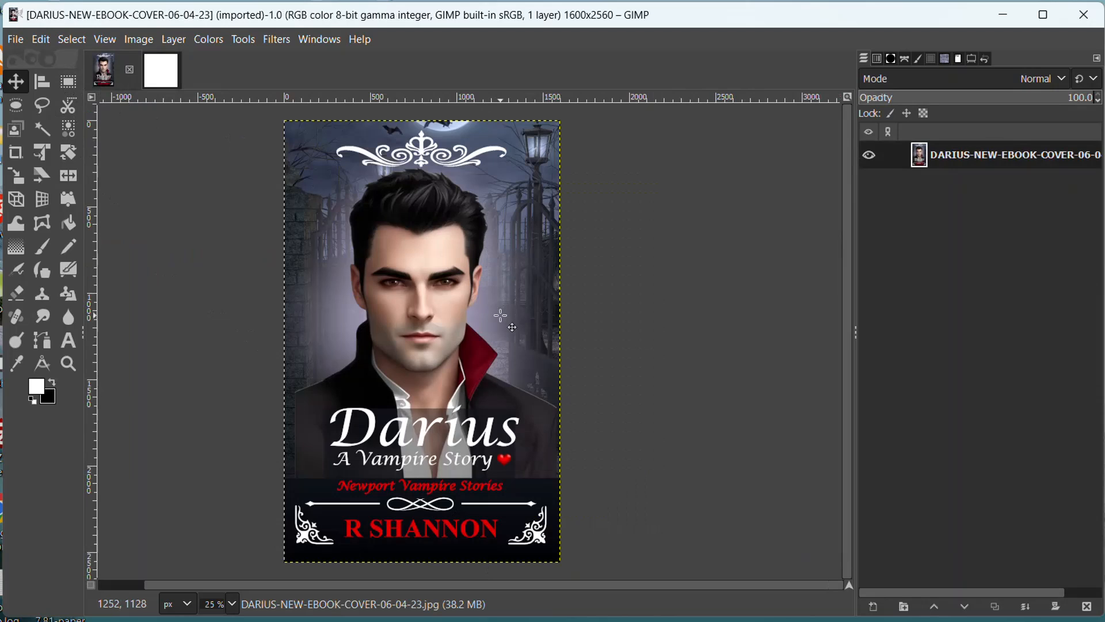
pyautogui.rightClick(488, 254)
pyautogui.moveTo(541, 293)
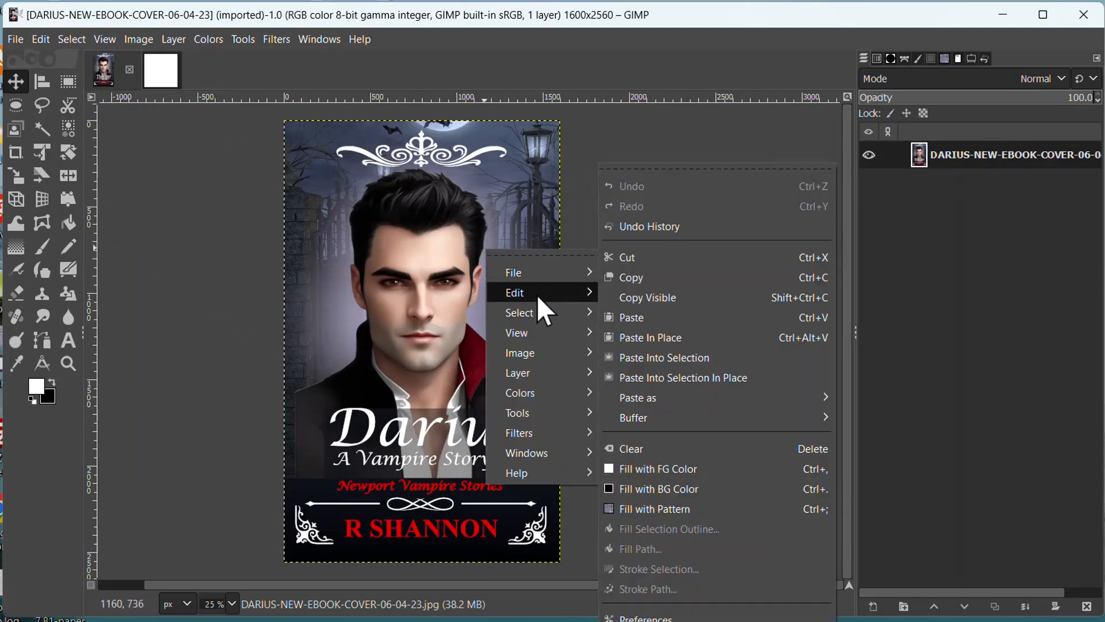
pyautogui.click(646, 298)
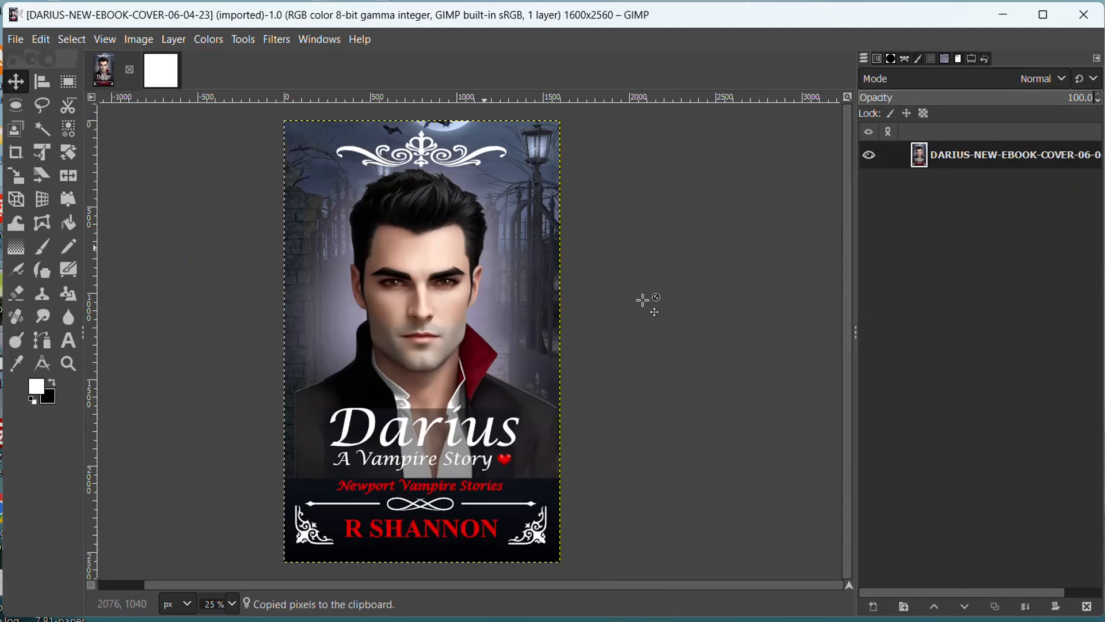
pyautogui.click(172, 72)
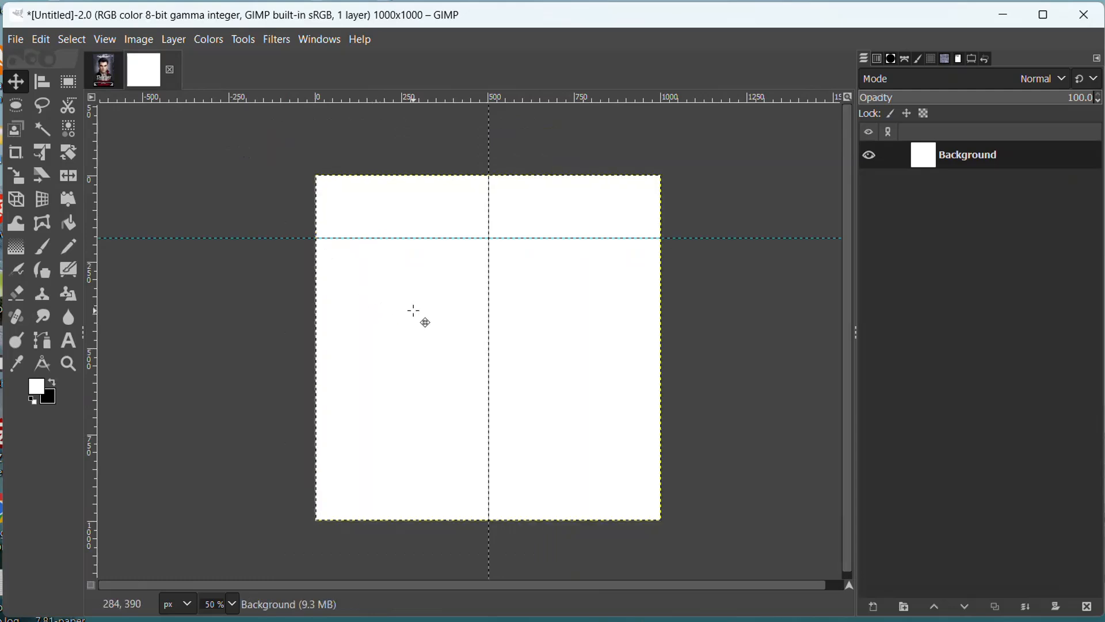
pyautogui.hotkey('ctrl', 'v')
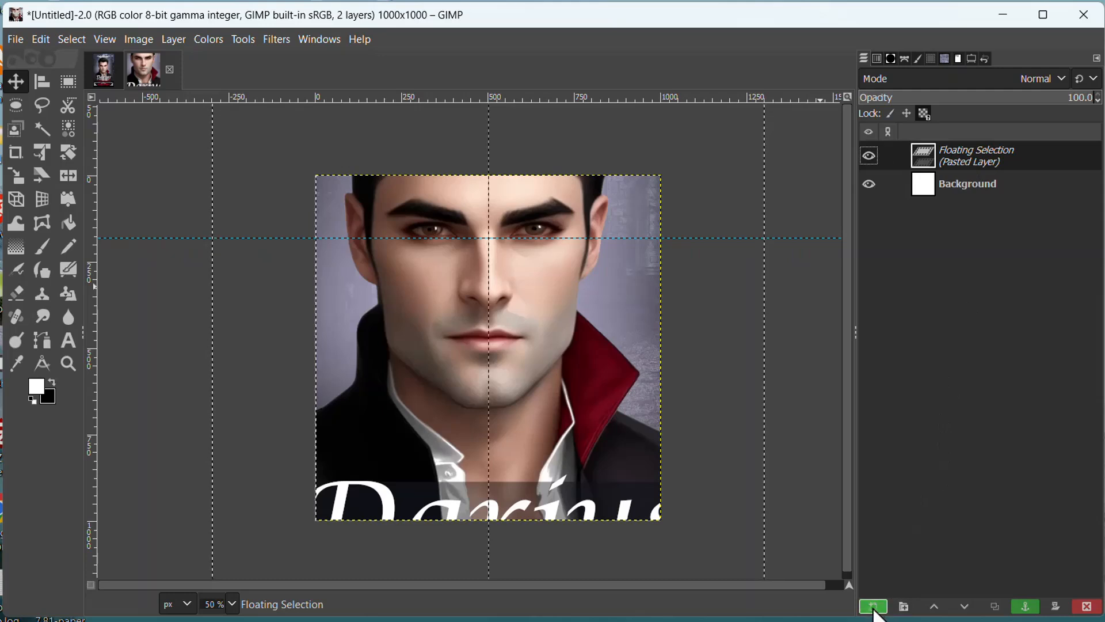
pyautogui.click(874, 607)
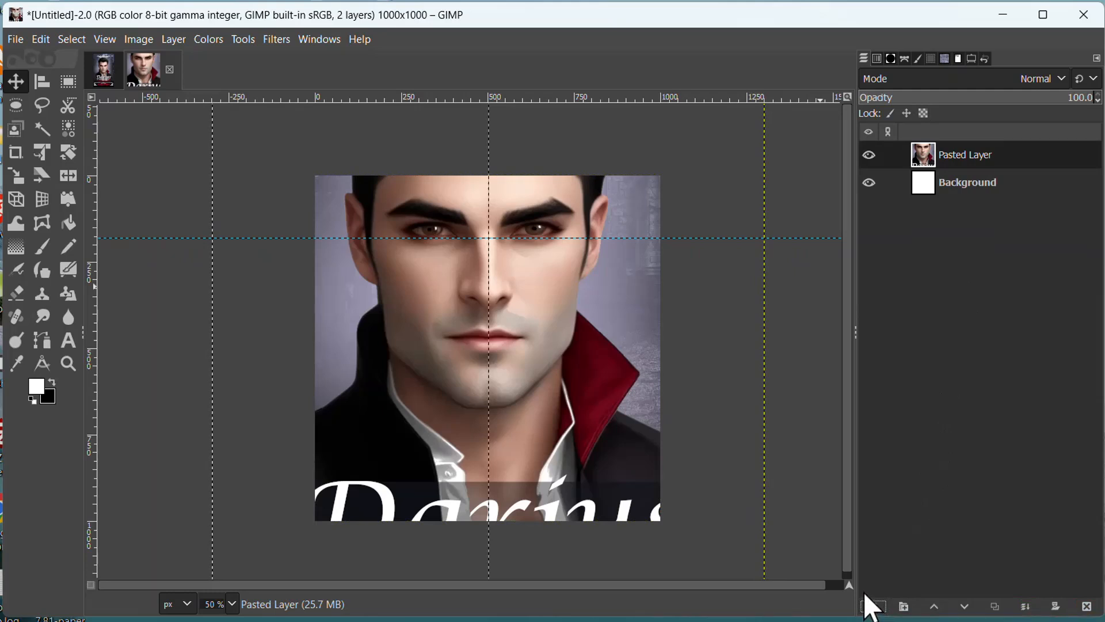
# - Scale the pasted cover layer down proportionally to about 391 × 626 px, keeping it centred in place
pyautogui.hotkey('shift', 's')
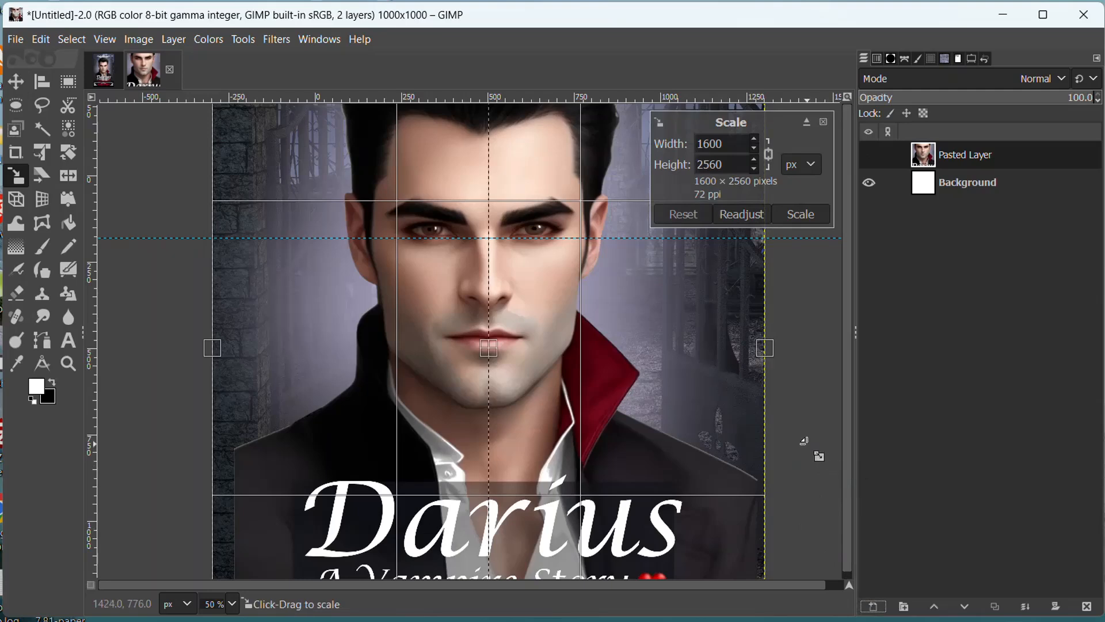
pyautogui.keyDown('ctrl'); pyautogui.scroll(-3, 804, 441); pyautogui.keyUp('ctrl')
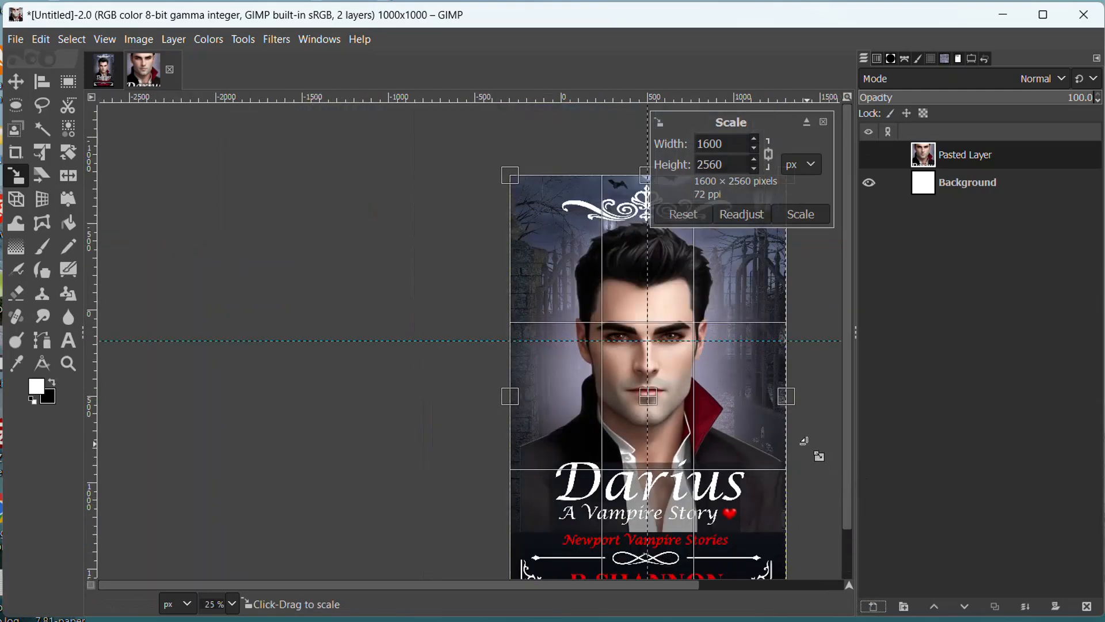
pyautogui.hscroll(3, 464, 587)
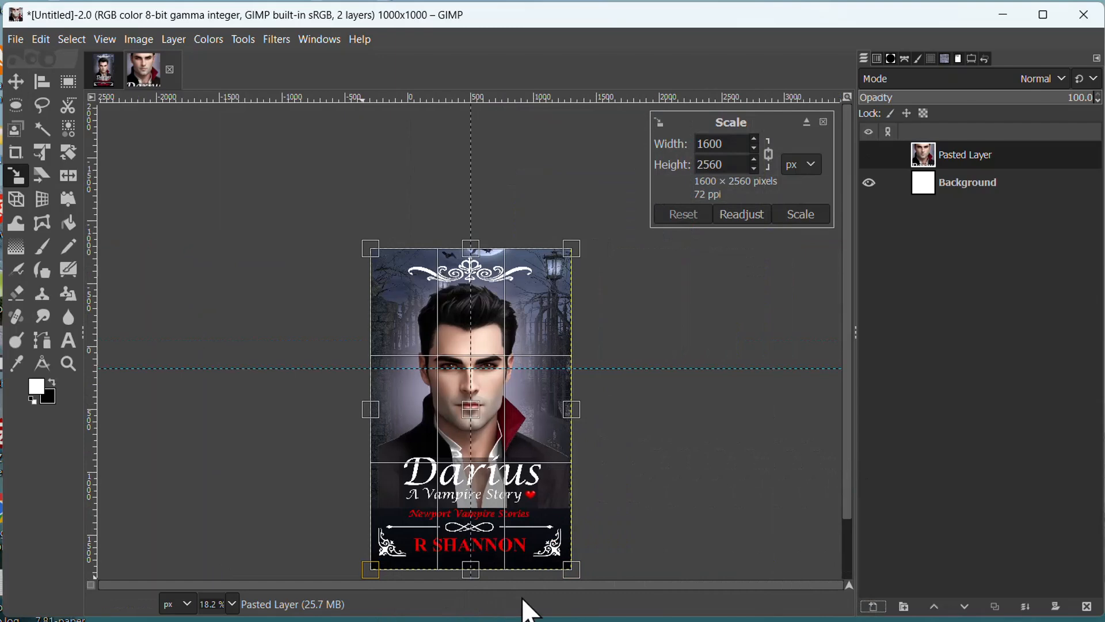
pyautogui.keyDown('ctrl'); pyautogui.scroll(-1, 700, 517); pyautogui.keyUp('ctrl')
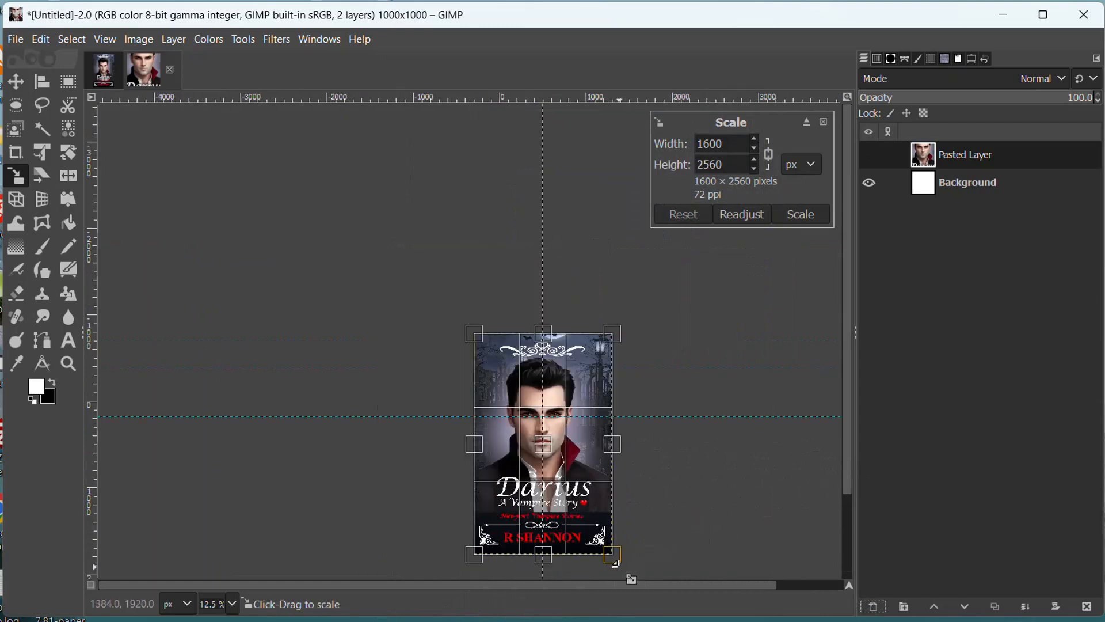
pyautogui.moveTo(615, 563); pyautogui.dragTo(525, 390)
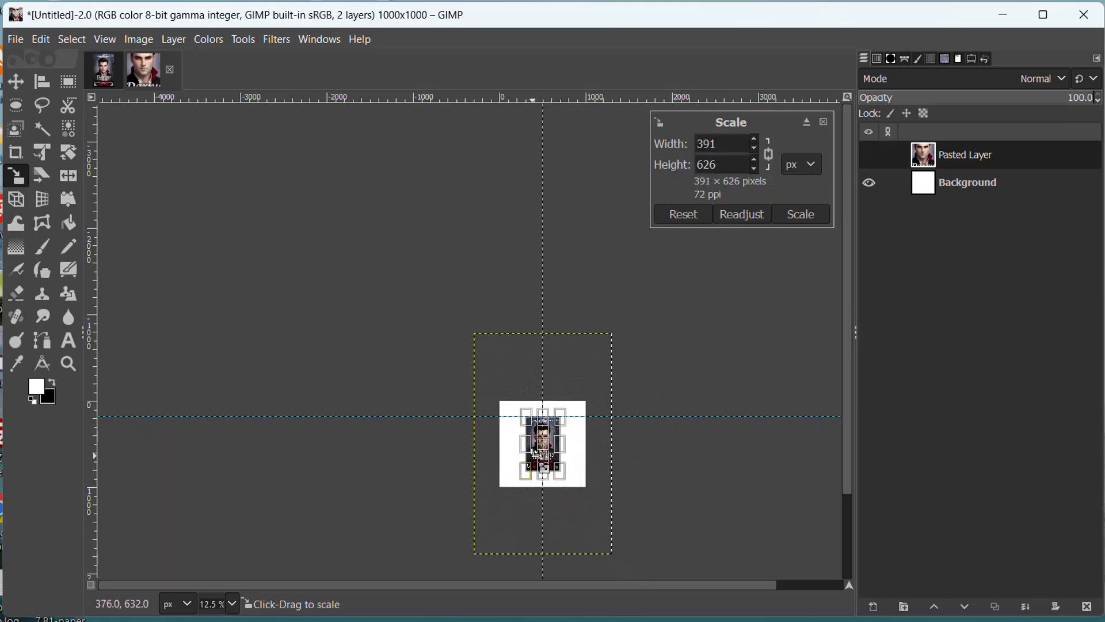
pyautogui.click(804, 216)
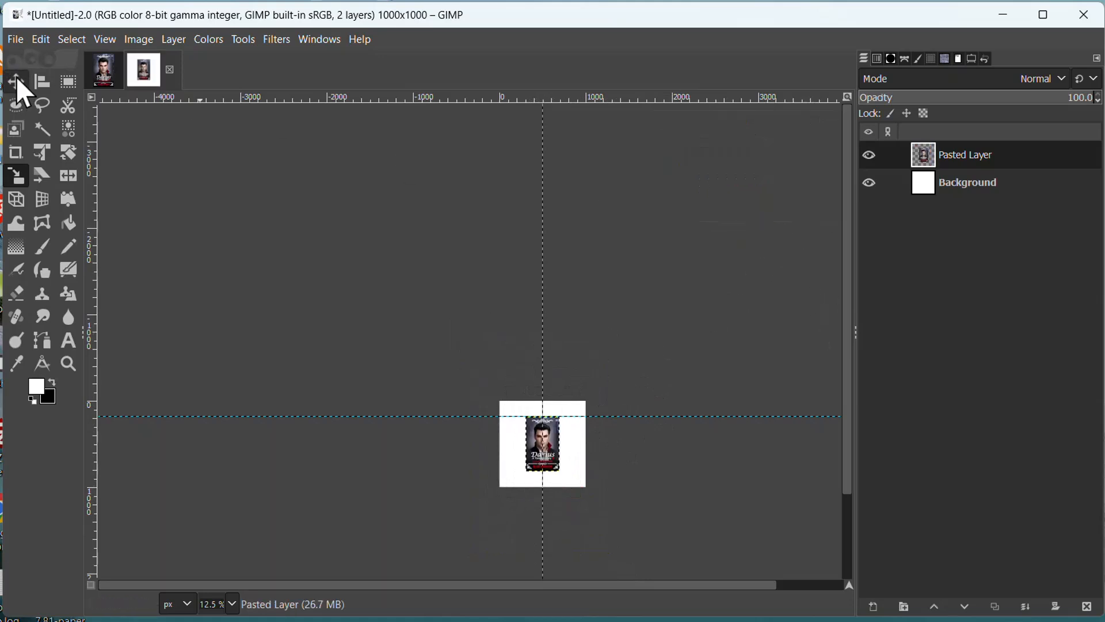
# - Fit the image in the window and move the cover layer into the left half of the canvas, below the horizontal guide
pyautogui.click(17, 83)
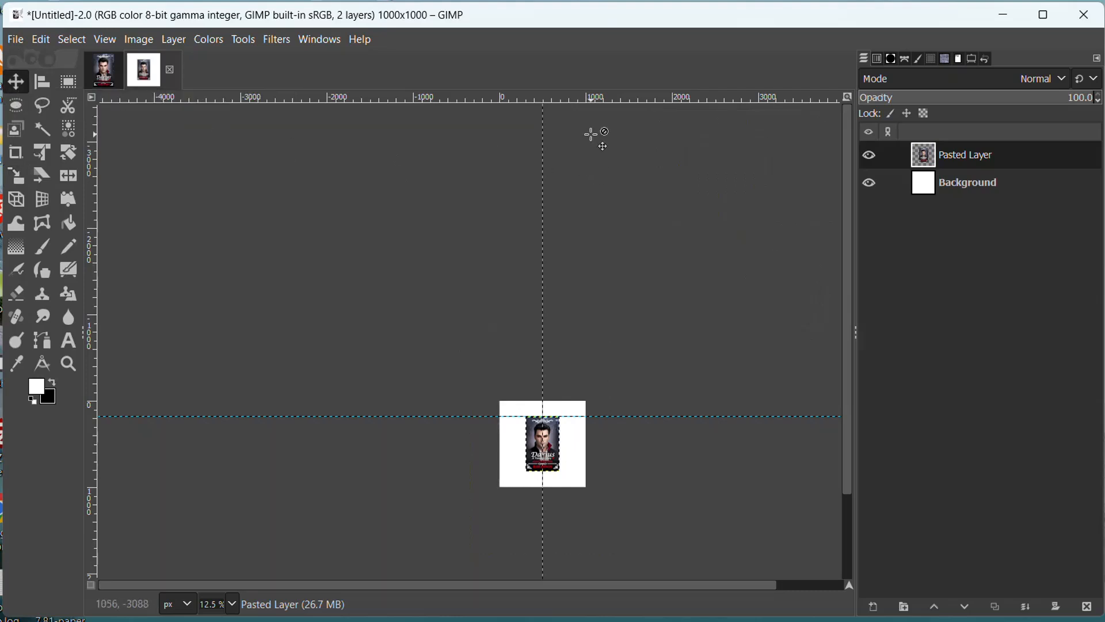
pyautogui.hotkey('shift', 'ctrl', 'j')
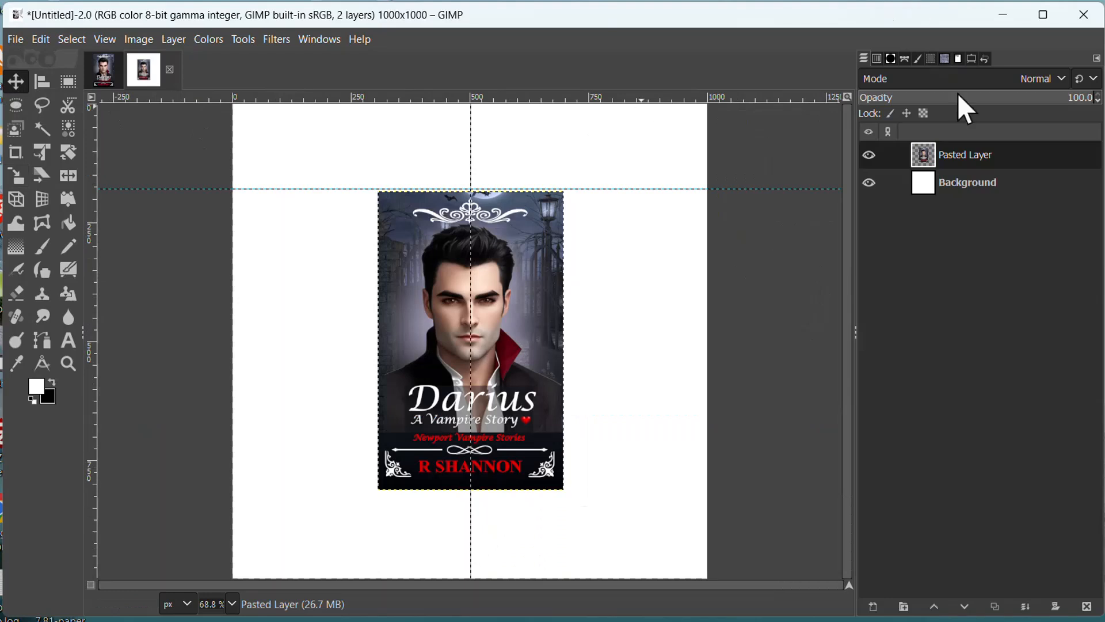
pyautogui.click(16, 81)
pyautogui.moveTo(538, 296); pyautogui.dragTo(384, 350)
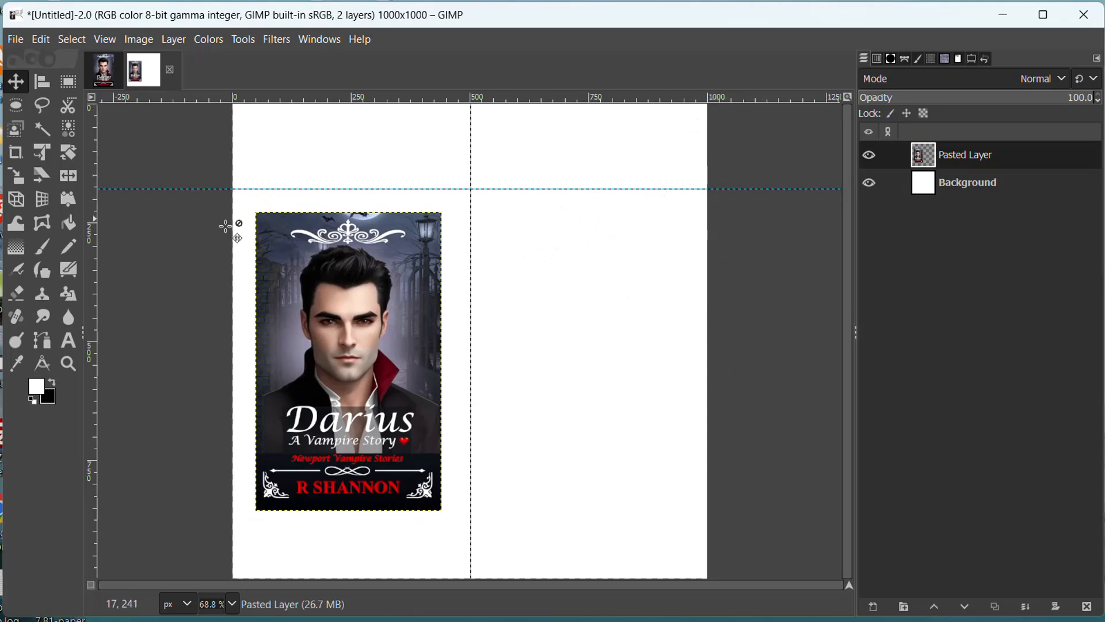
# - Swap the foreground colour to black and set the Text tool's font to Tahoma Bold
pyautogui.click(53, 382)
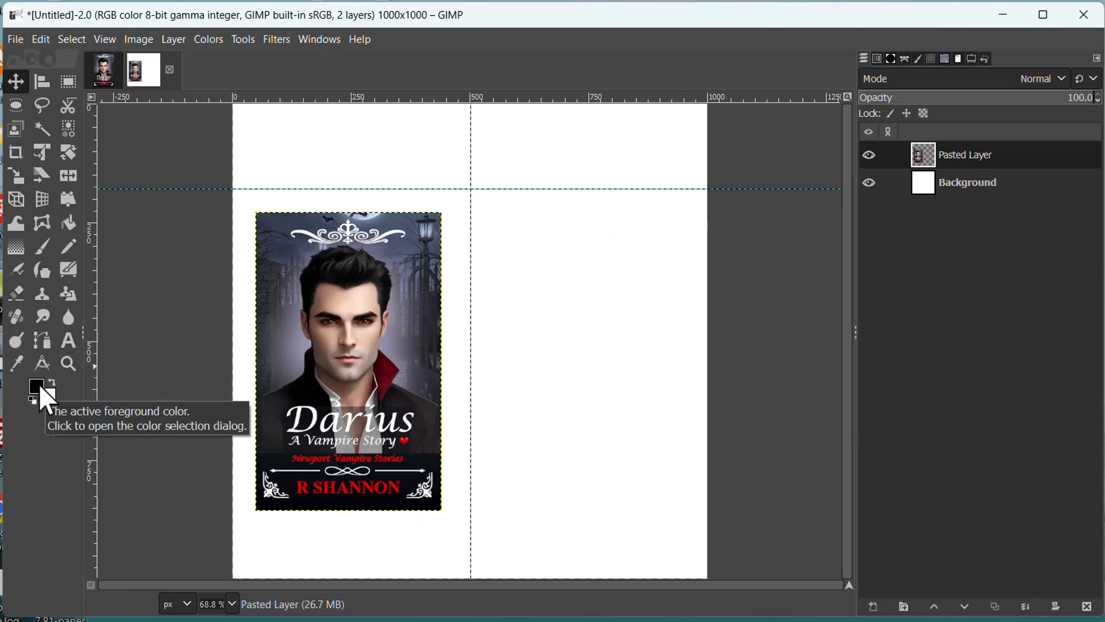
pyautogui.click(69, 343)
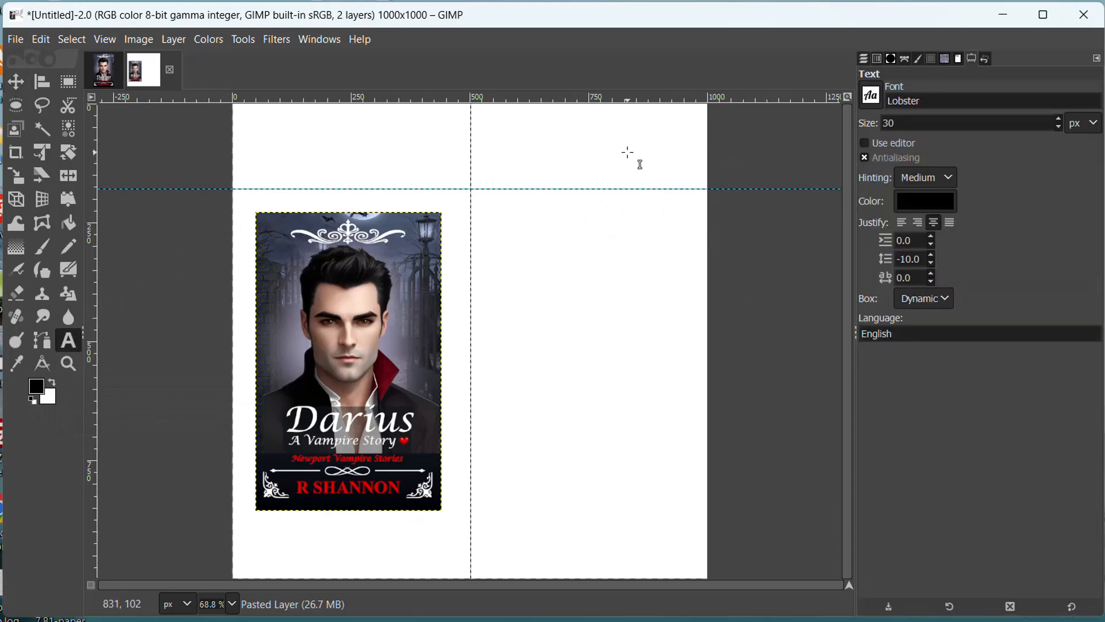
pyautogui.click(933, 97)
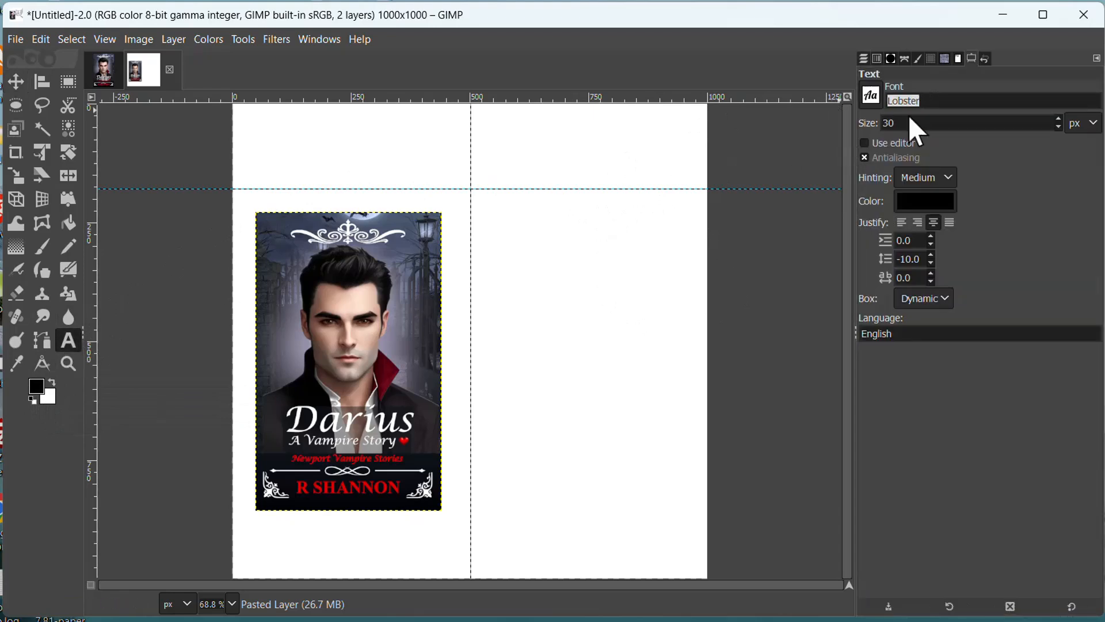
pyautogui.write('Tahoma')
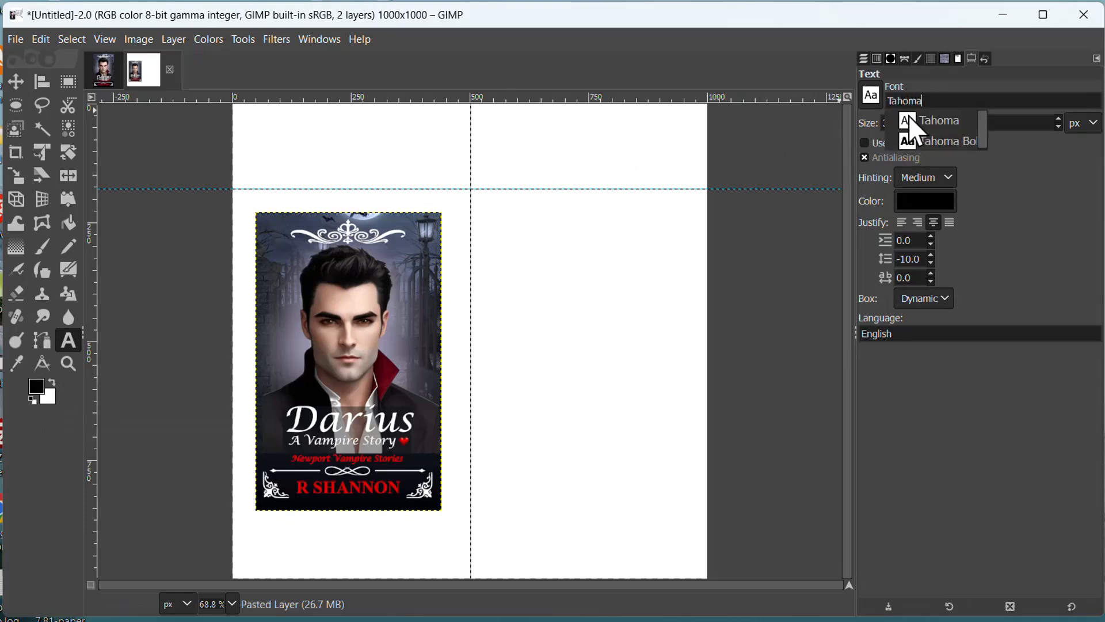
pyautogui.click(932, 145)
pyautogui.press('Tab')
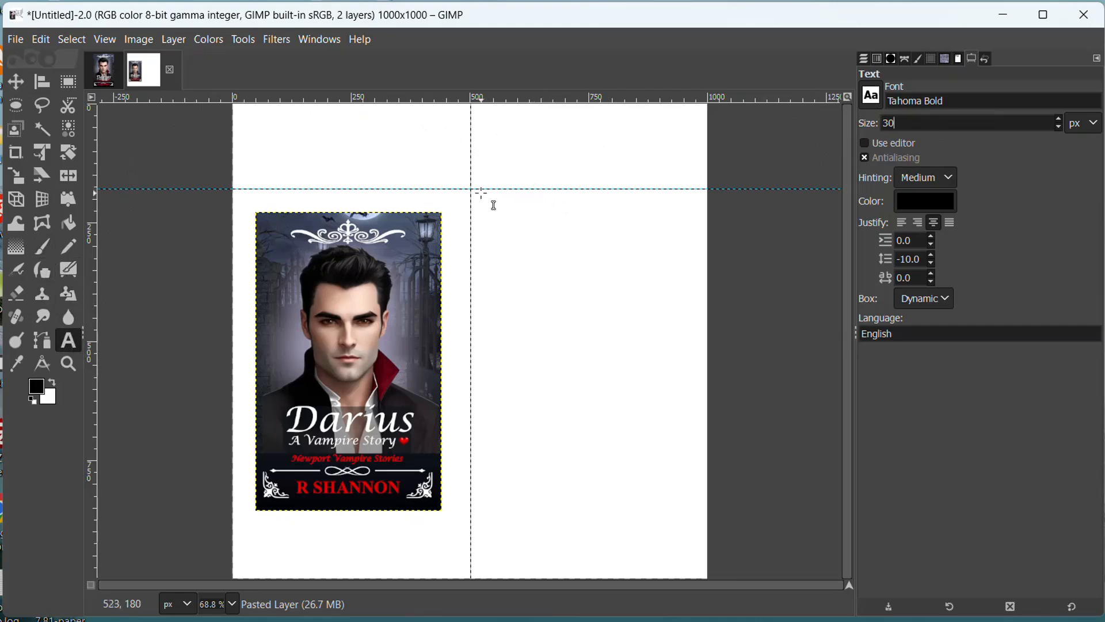
# - Draw a tall text box beside the cover, below the horizontal guide, and paste in the selected short description copied from Info - Gothic Book 1.txt
pyautogui.moveTo(481, 198); pyautogui.dragTo(693, 517)
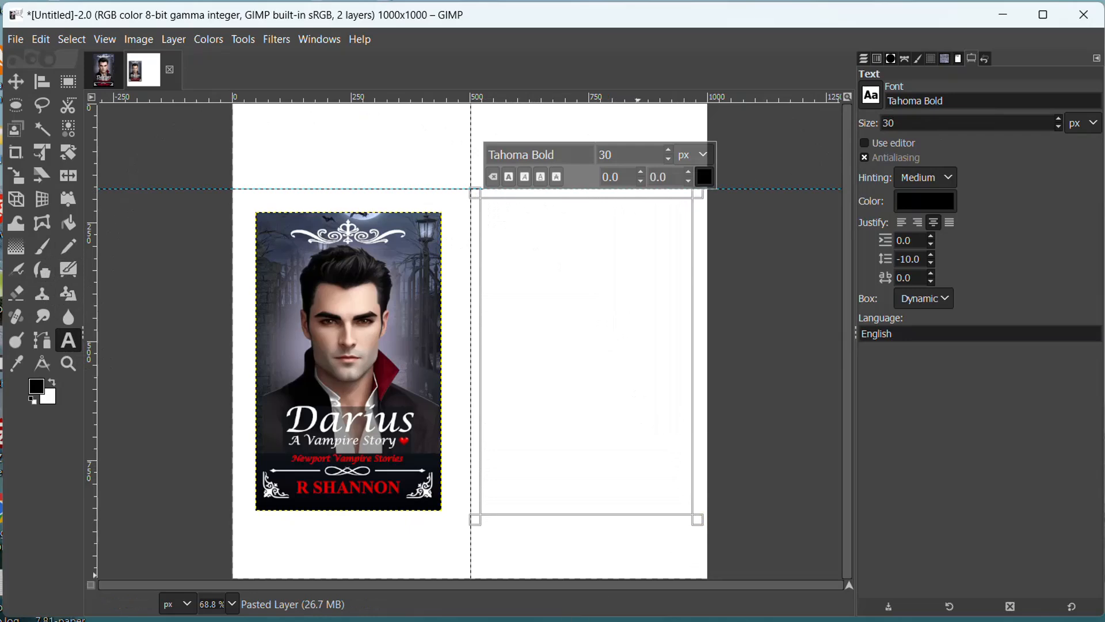
pyautogui.click(321, 620)
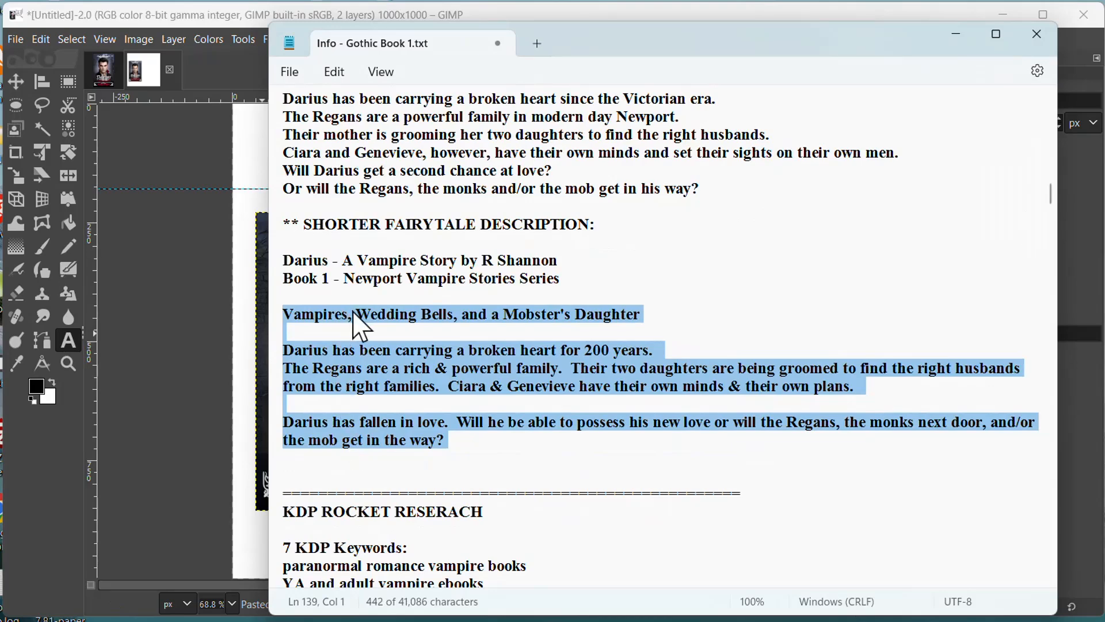
pyautogui.rightClick(361, 327)
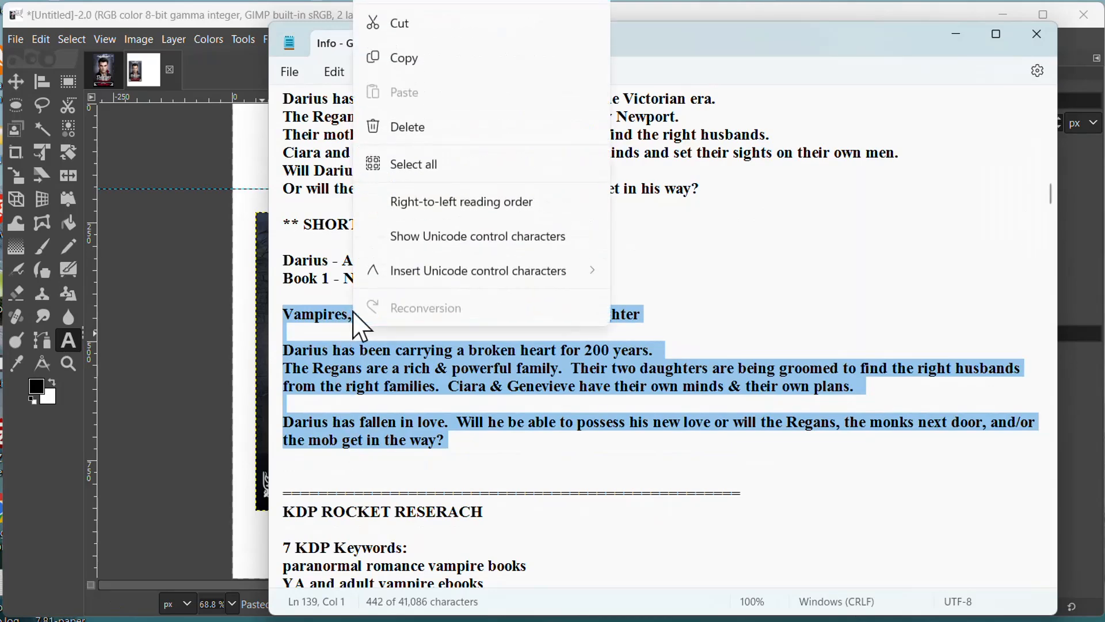
pyautogui.click(443, 59)
pyautogui.click(956, 34)
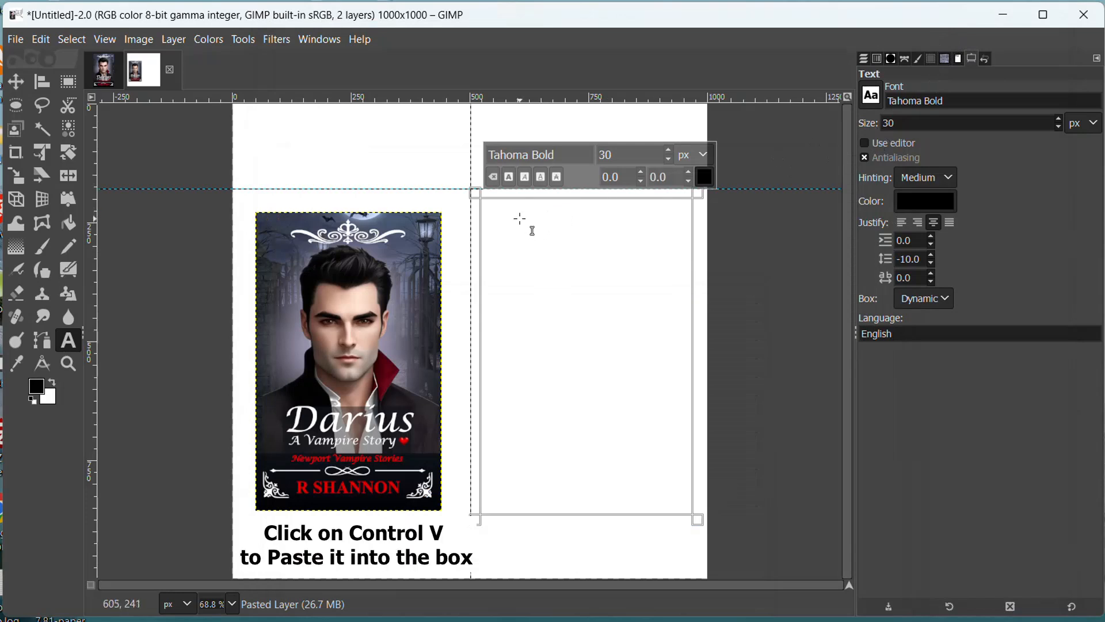
pyautogui.hotkey('ctrl', 'v')
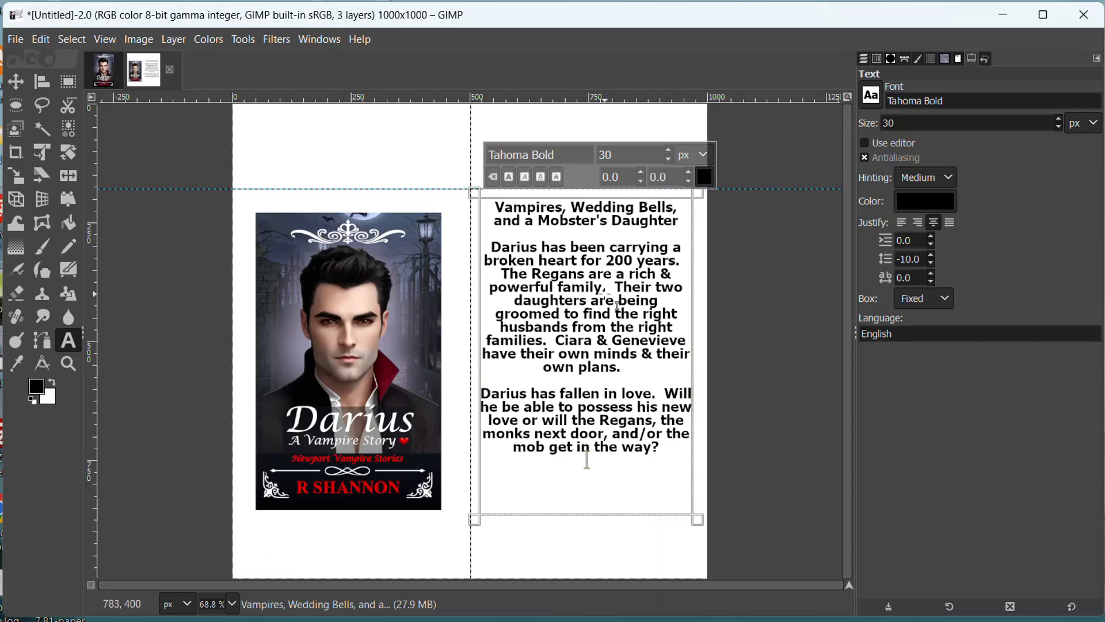
# - Set the whole description's line spacing to 0.0 and left-justify it
pyautogui.hotkey('ctrl', 'a')
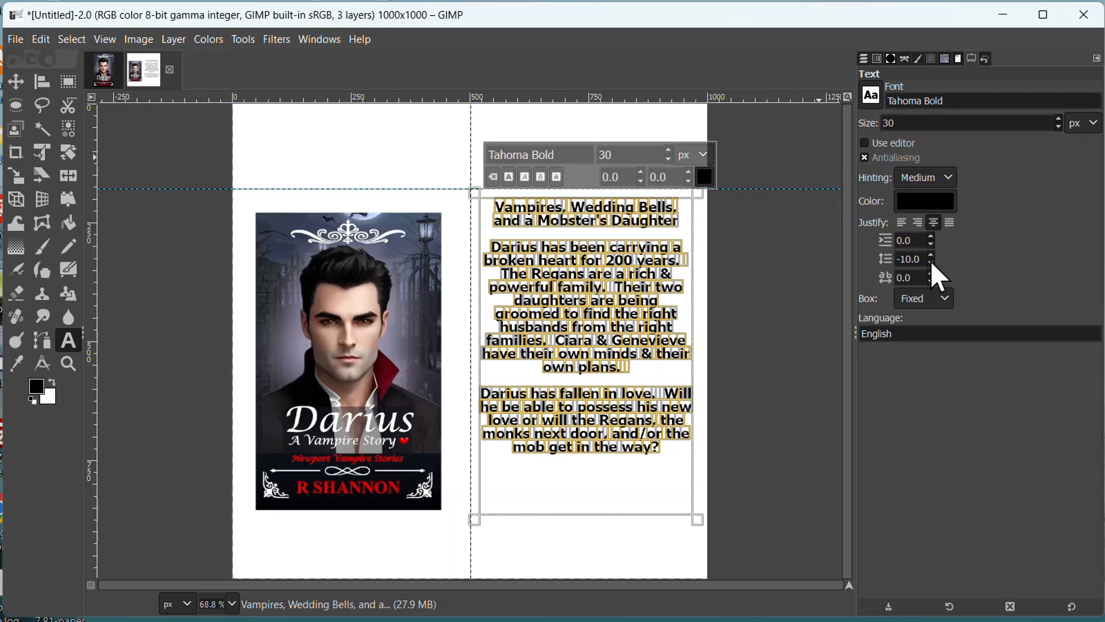
pyautogui.moveTo(896, 259); pyautogui.dragTo(922, 259)
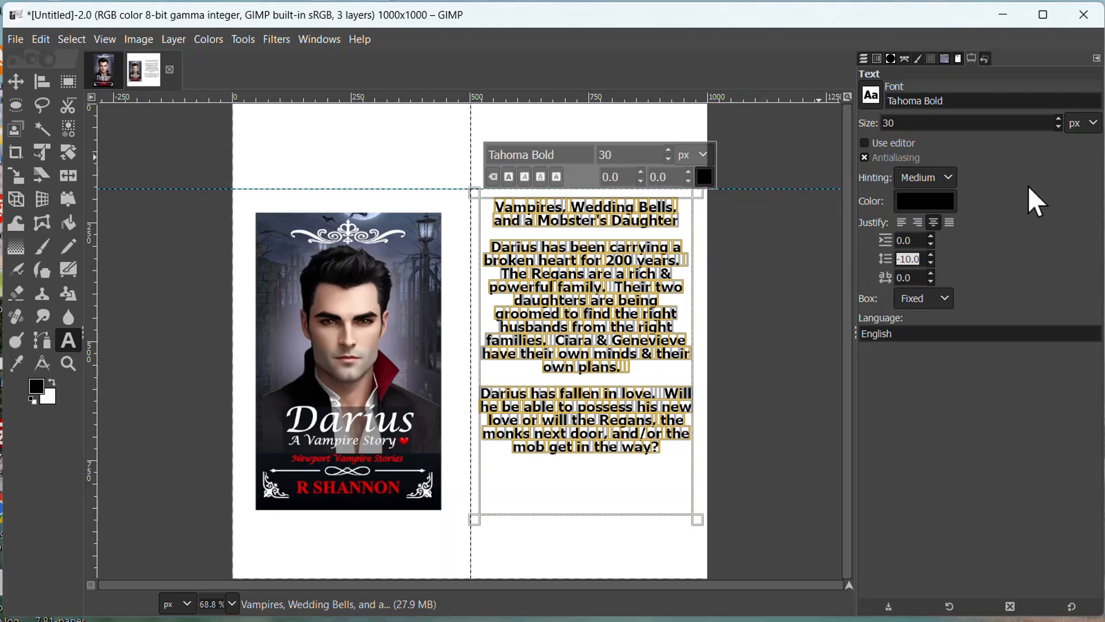
pyautogui.write('0.0')
pyautogui.press('Return')
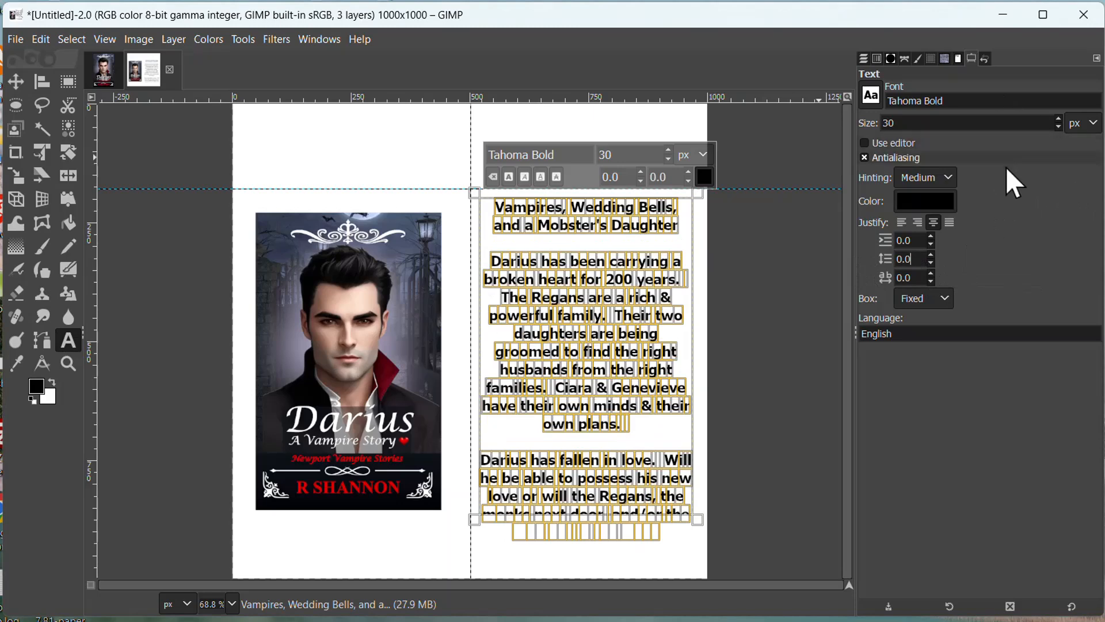
pyautogui.click(902, 223)
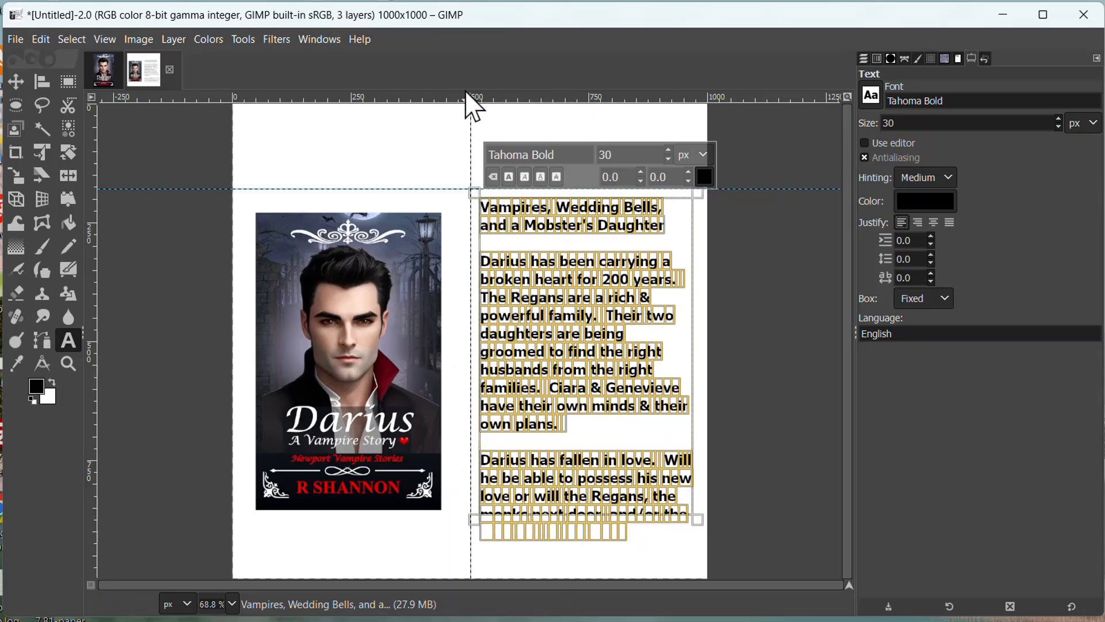
# - Move the vertical guide to about 460 px and shift the description layer left, close beside the guide
pyautogui.press('m')
pyautogui.moveTo(470, 112); pyautogui.dragTo(453, 121)
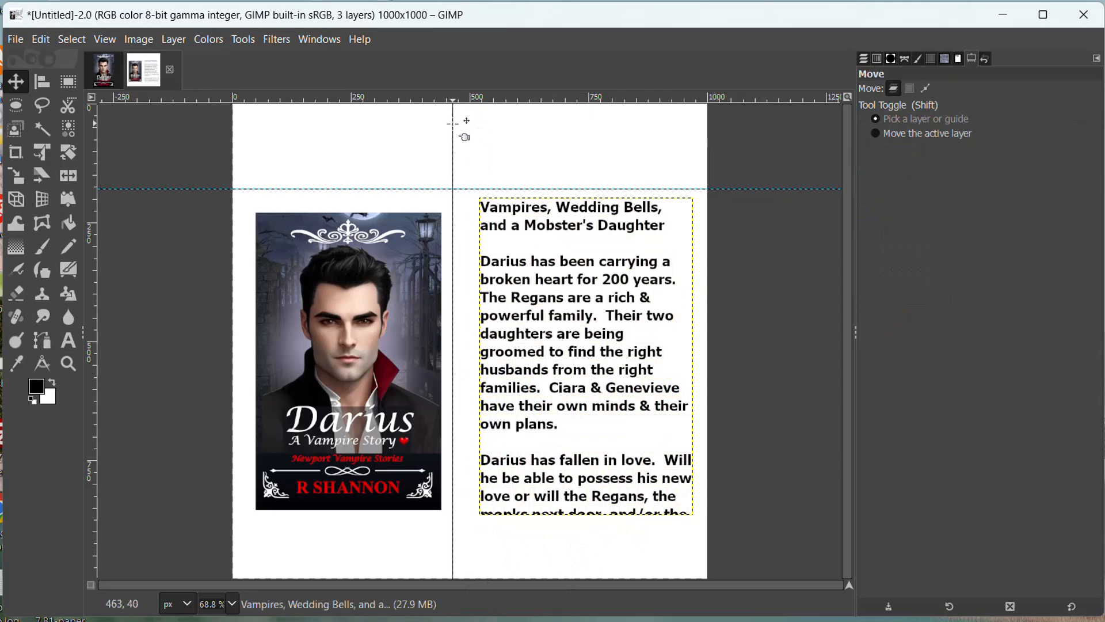
pyautogui.click(863, 59)
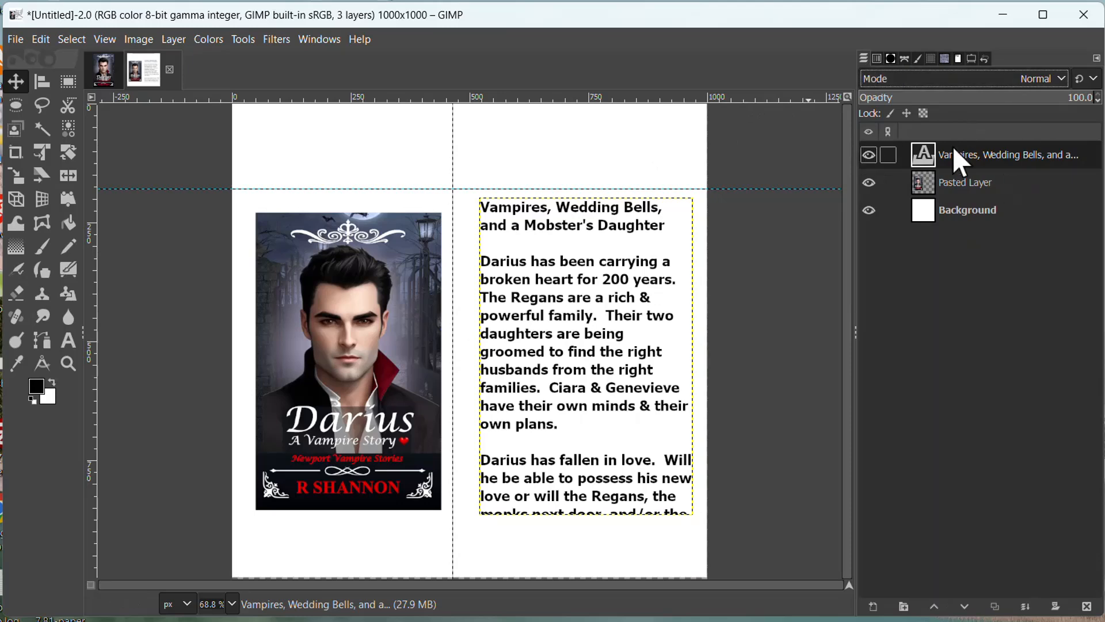
pyautogui.click(978, 154)
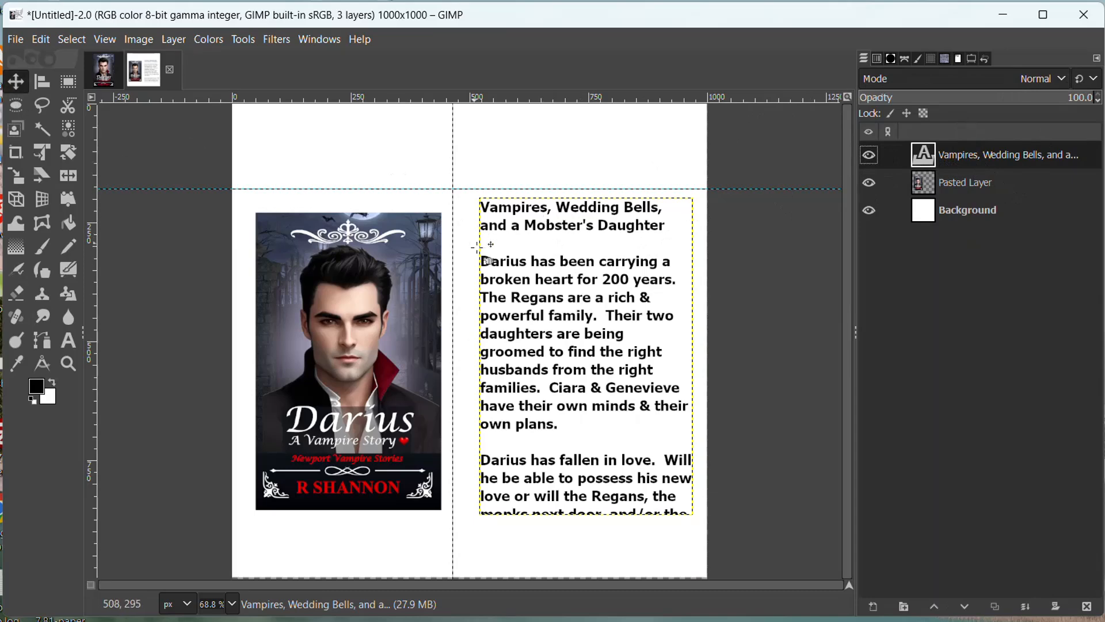
pyautogui.moveTo(574, 298)
pyautogui.mouseDown()
pyautogui.moveTo(548, 299)
pyautogui.moveTo(561, 312)
pyautogui.mouseUp()
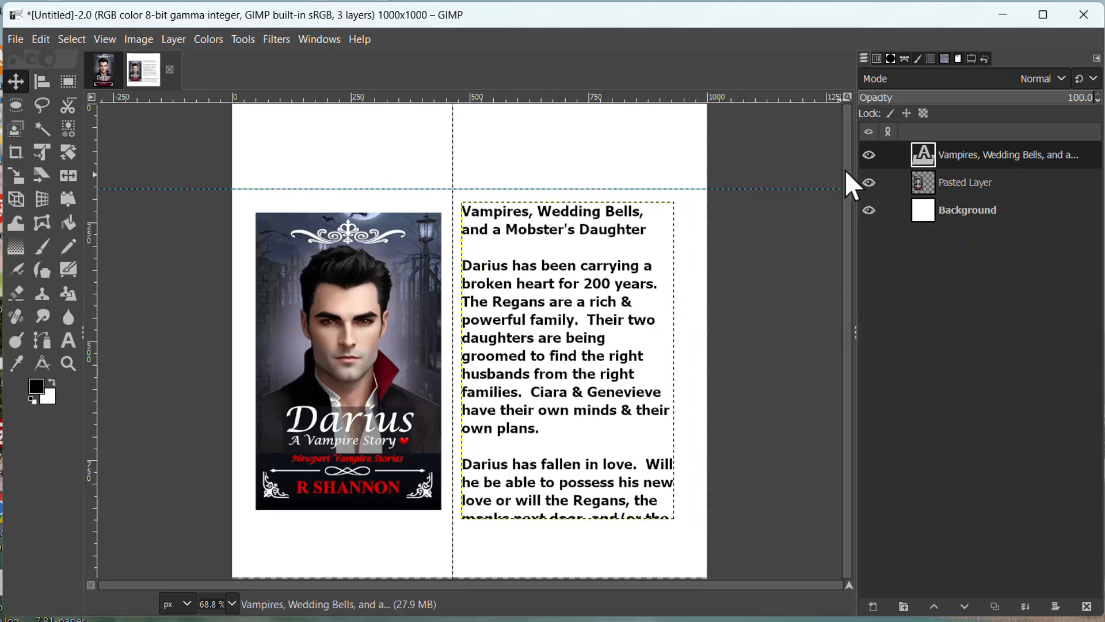
# - Widen the description's text box slightly and set all of its text to 28 px
pyautogui.doubleClick(922, 153)
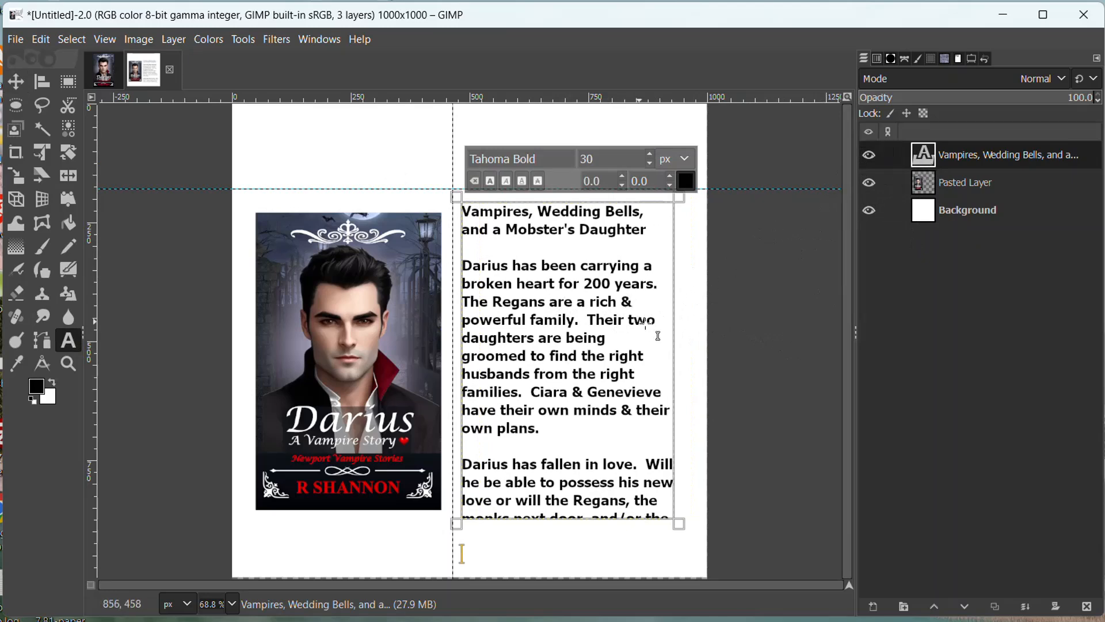
pyautogui.moveTo(679, 331); pyautogui.dragTo(684, 332)
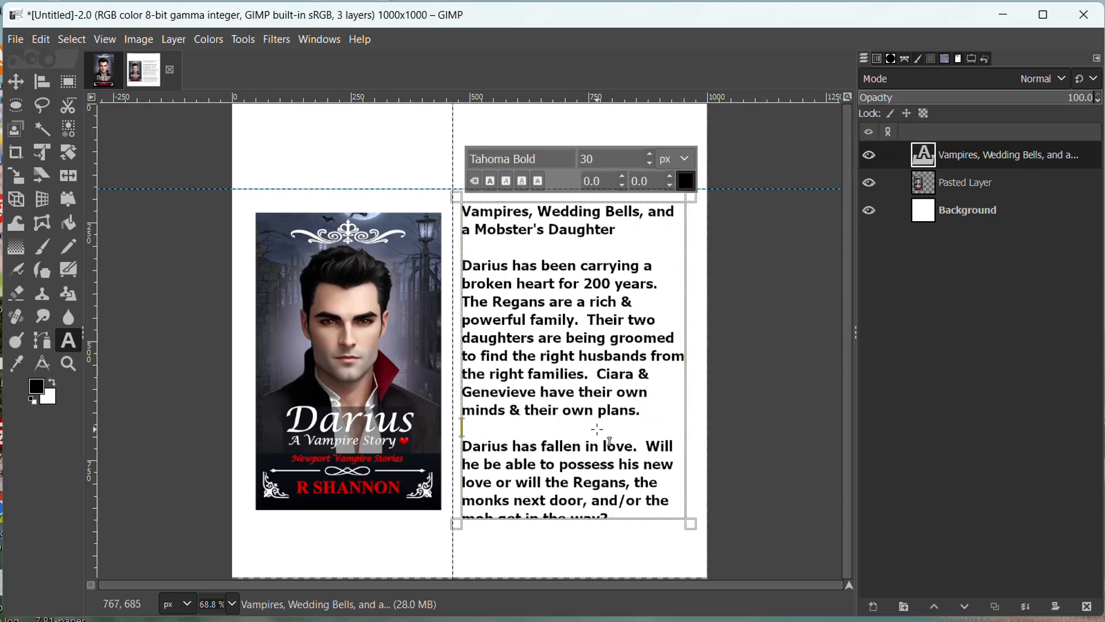
pyautogui.hotkey('ctrl', 'a')
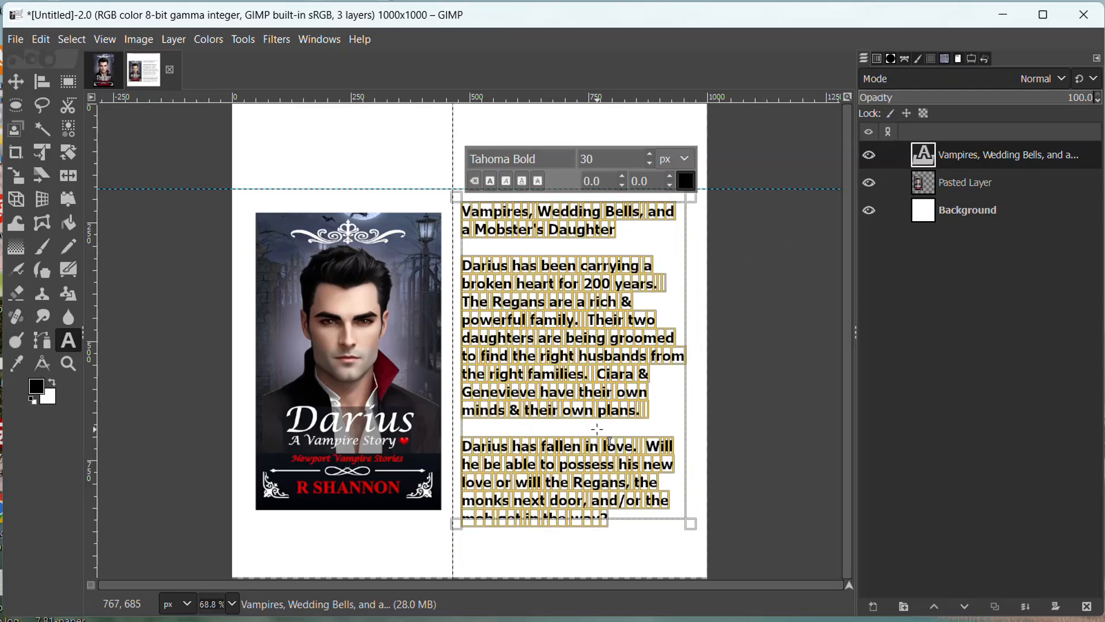
pyautogui.click(650, 163)
pyautogui.click(649, 163)
pyautogui.click(649, 163)
pyautogui.click(649, 163)
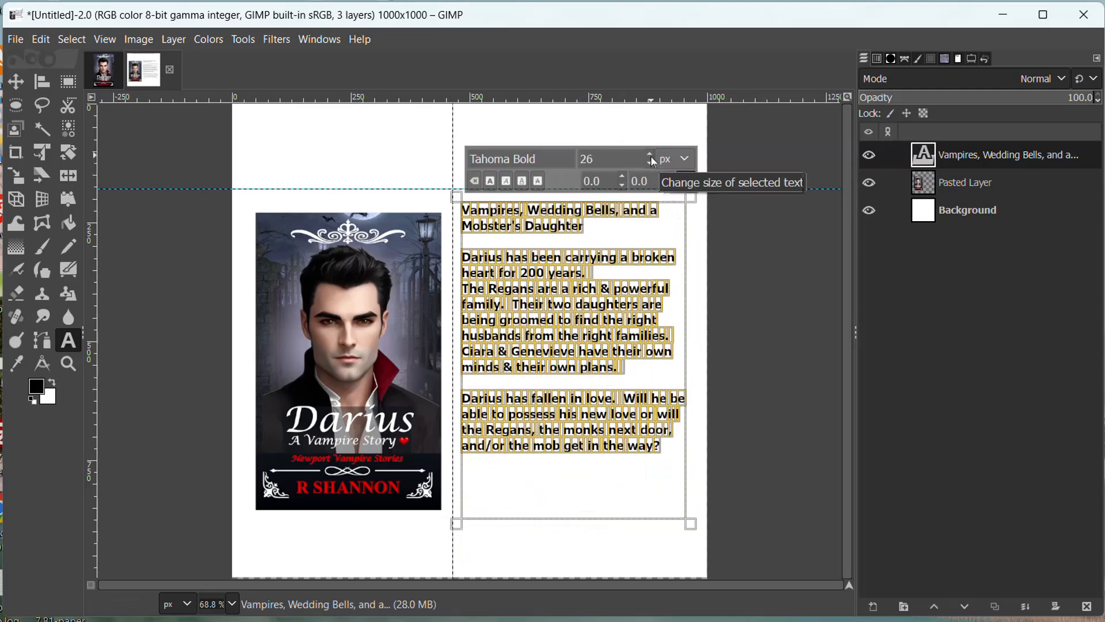
pyautogui.click(651, 156)
pyautogui.click(650, 155)
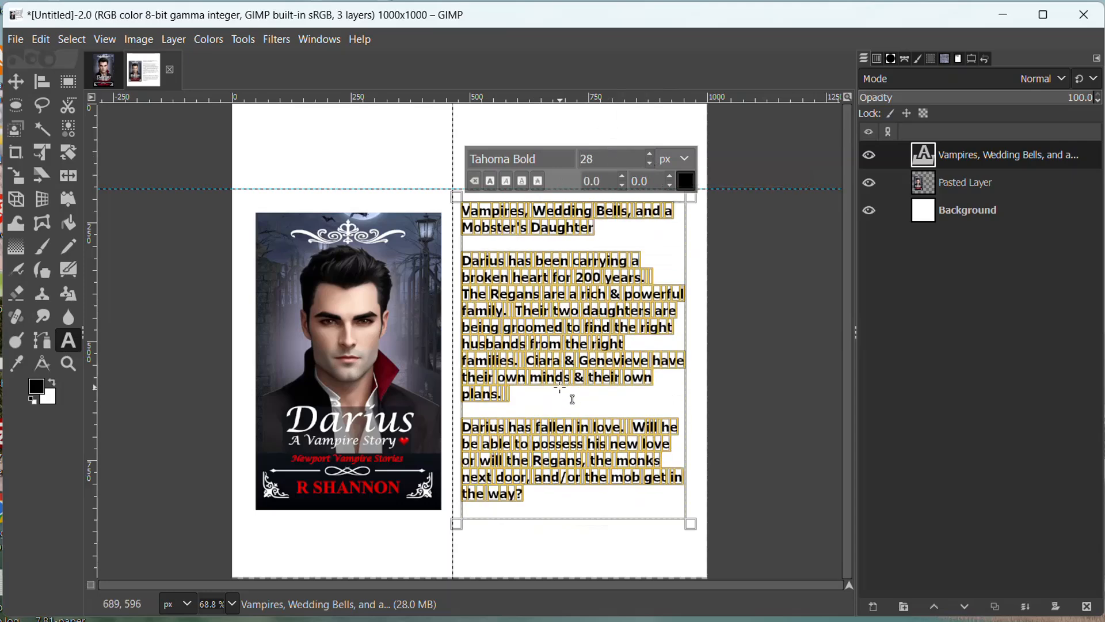
# - Move the cover and description layers lower on the canvas, leaving empty space above them and a gap between the two
pyautogui.click(16, 81)
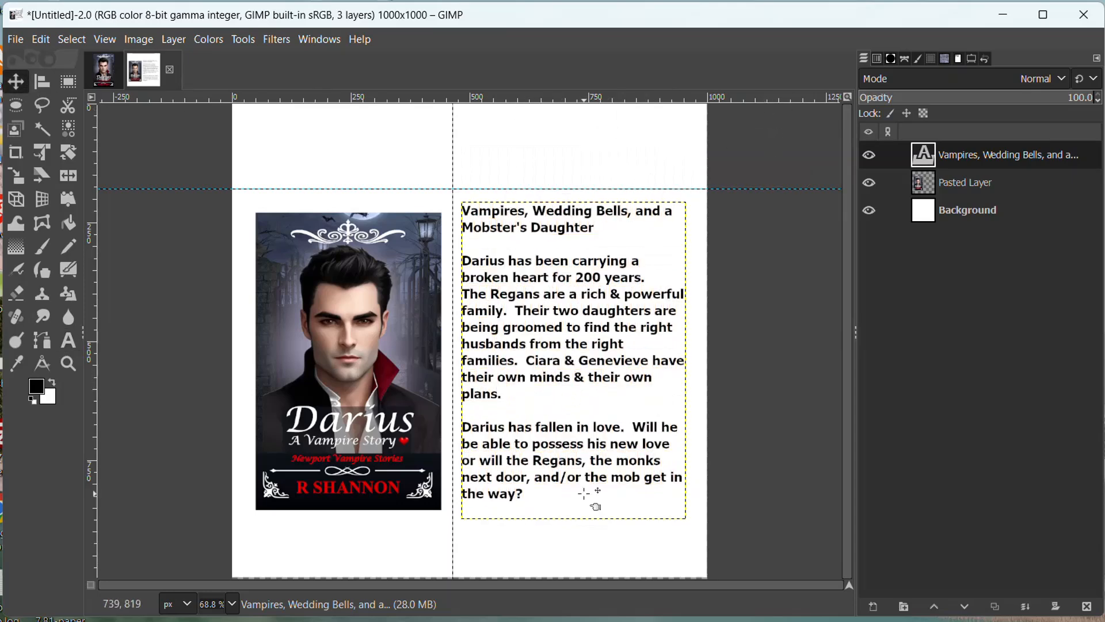
pyautogui.scroll(-1, 584, 407)
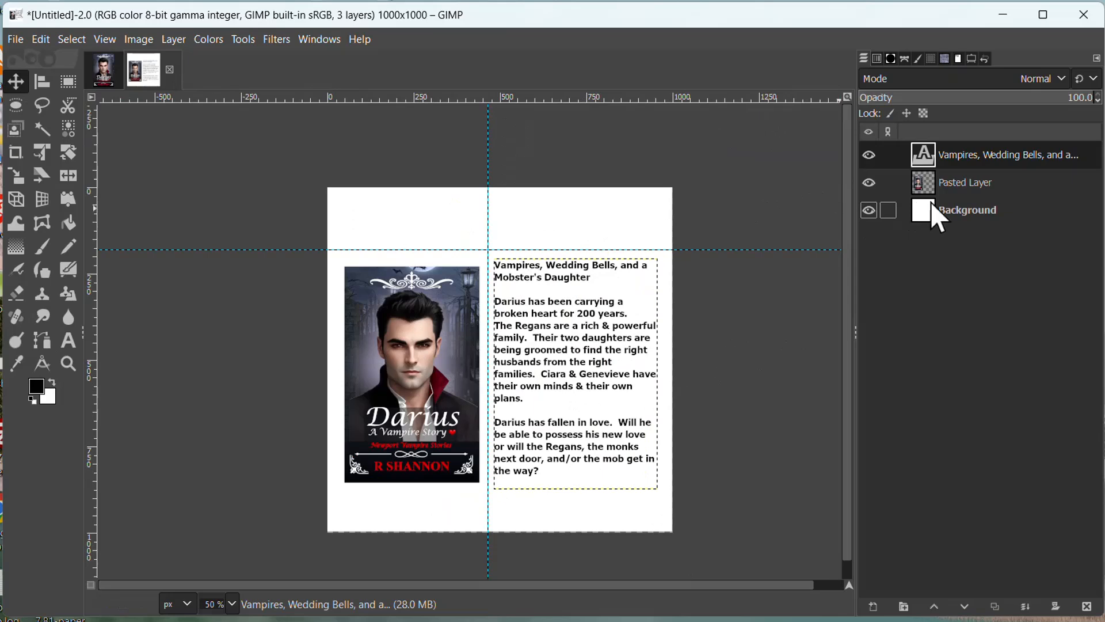
pyautogui.click(951, 181)
pyautogui.moveTo(436, 347); pyautogui.dragTo(429, 381)
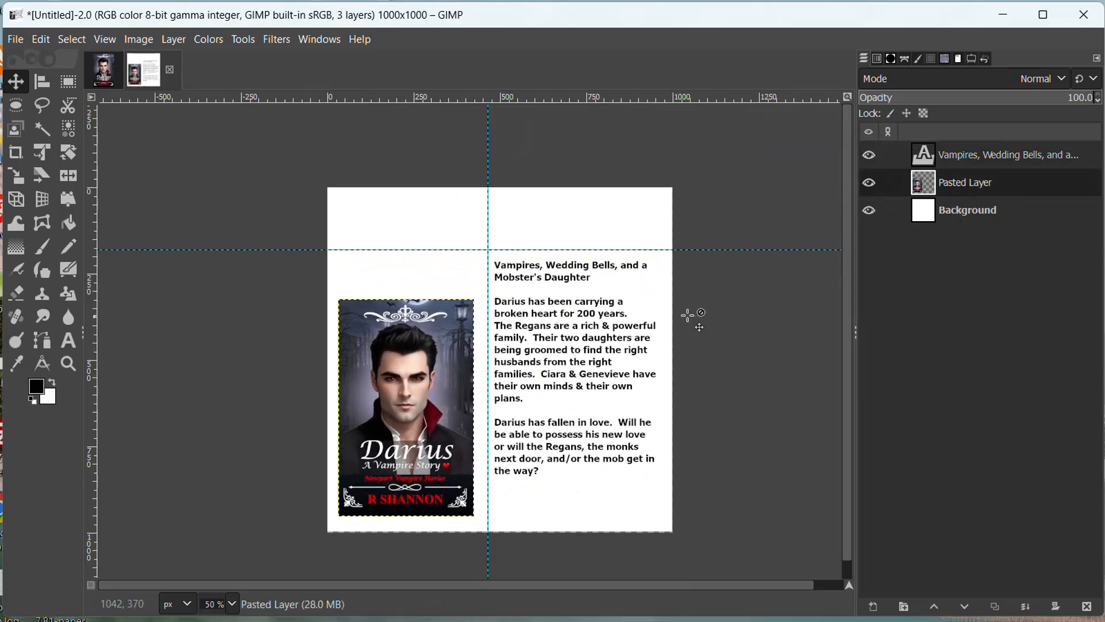
pyautogui.click(978, 155)
pyautogui.moveTo(584, 314); pyautogui.dragTo(579, 337)
pyautogui.moveTo(426, 393)
pyautogui.mouseDown()
pyautogui.moveTo(422, 385)
pyautogui.moveTo(428, 394)
pyautogui.mouseUp()
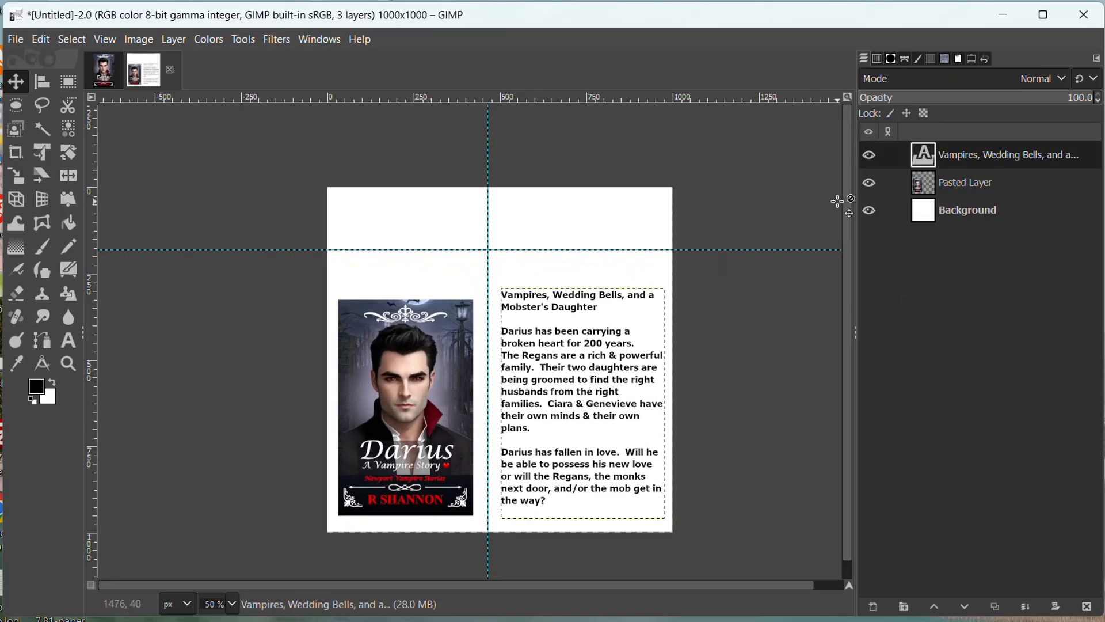
pyautogui.click(947, 188)
pyautogui.moveTo(431, 368); pyautogui.dragTo(377, 363)
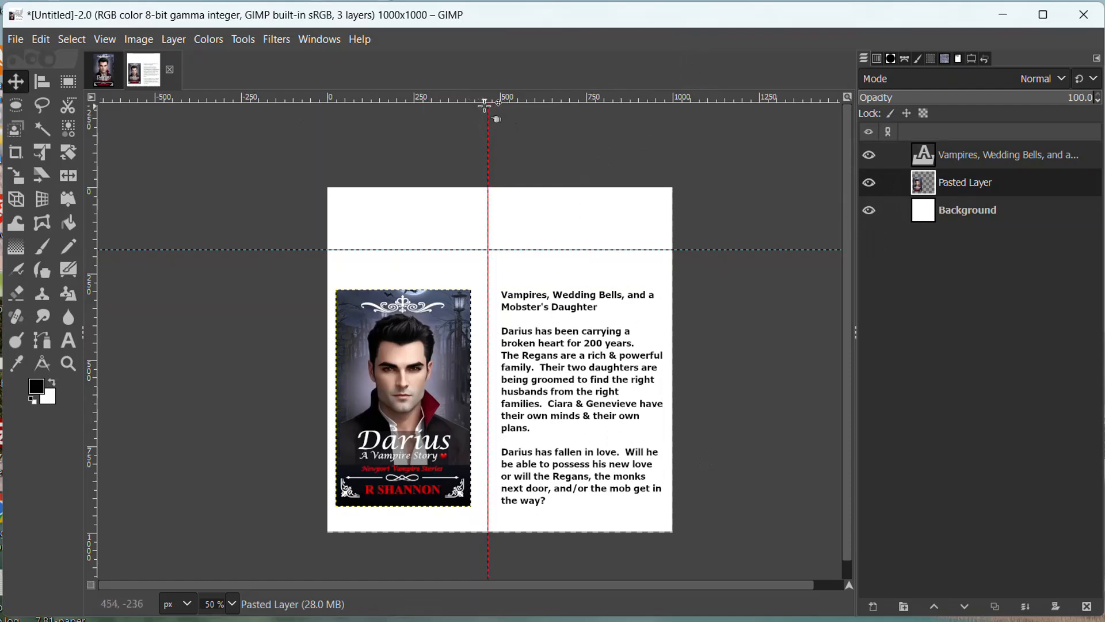
# - Remove both guides and nudge the description layer slightly left and up, closer to the cover
pyautogui.moveTo(489, 112); pyautogui.dragTo(82, 143)
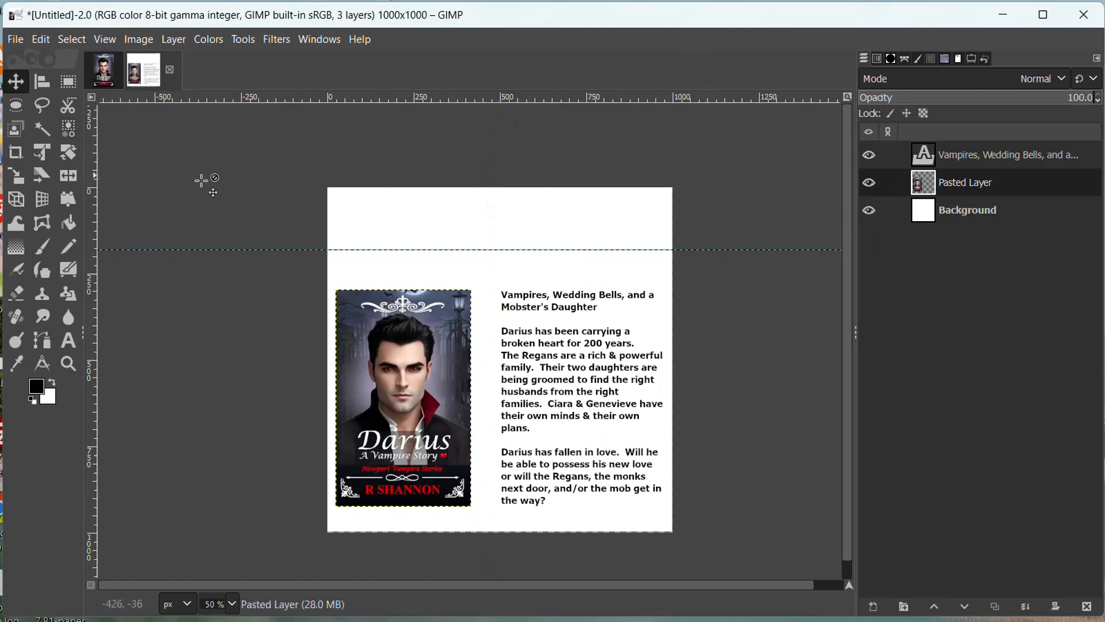
pyautogui.moveTo(279, 250); pyautogui.dragTo(323, 88)
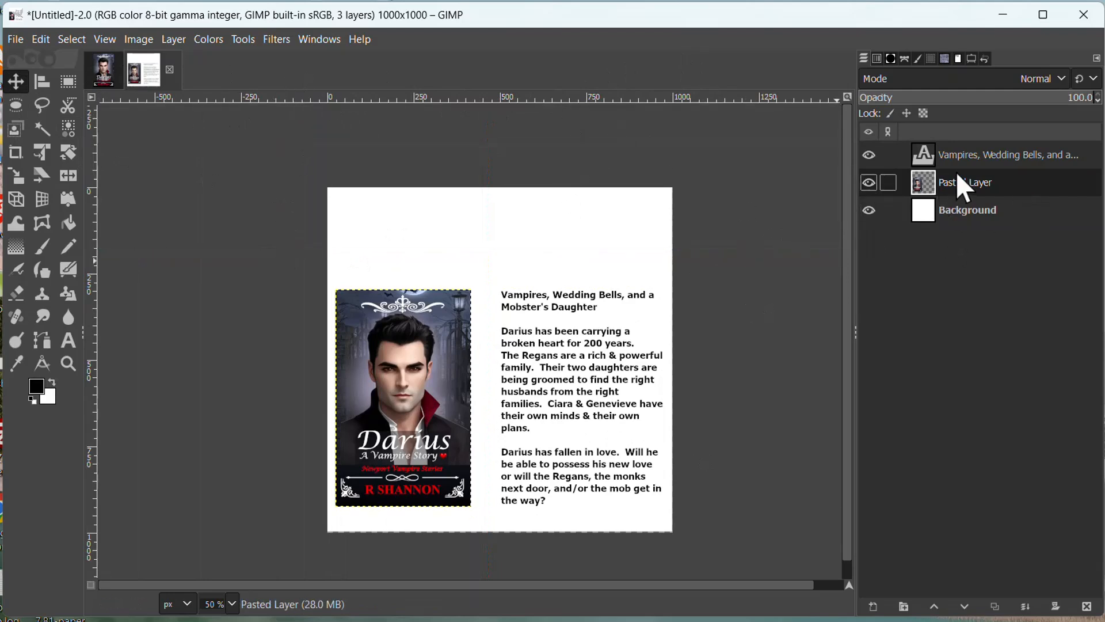
pyautogui.click(947, 152)
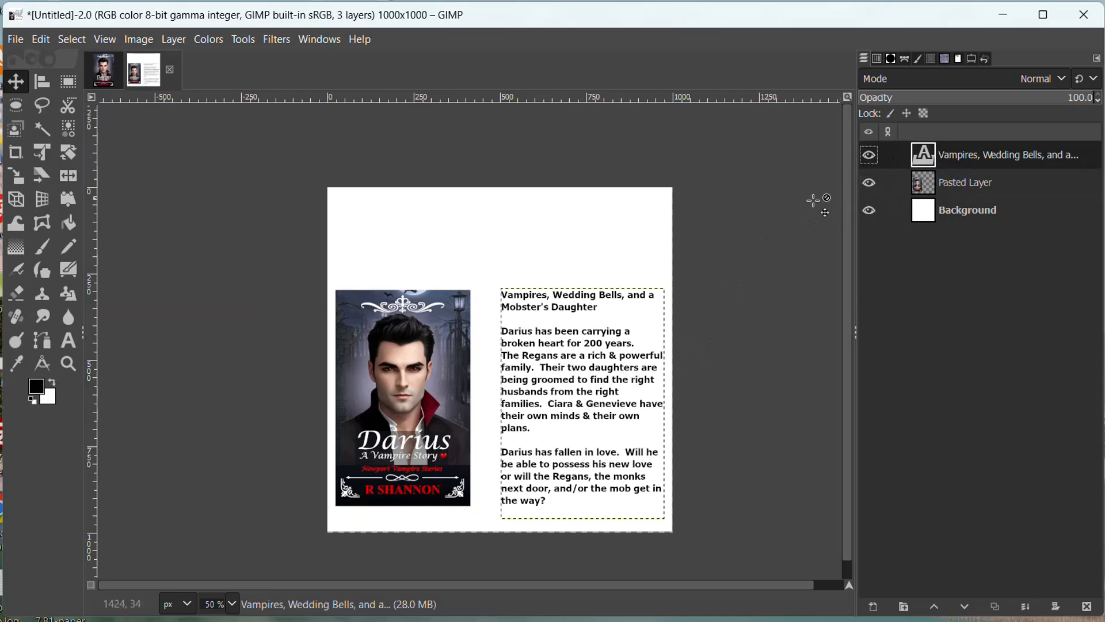
pyautogui.moveTo(562, 369); pyautogui.dragTo(549, 364)
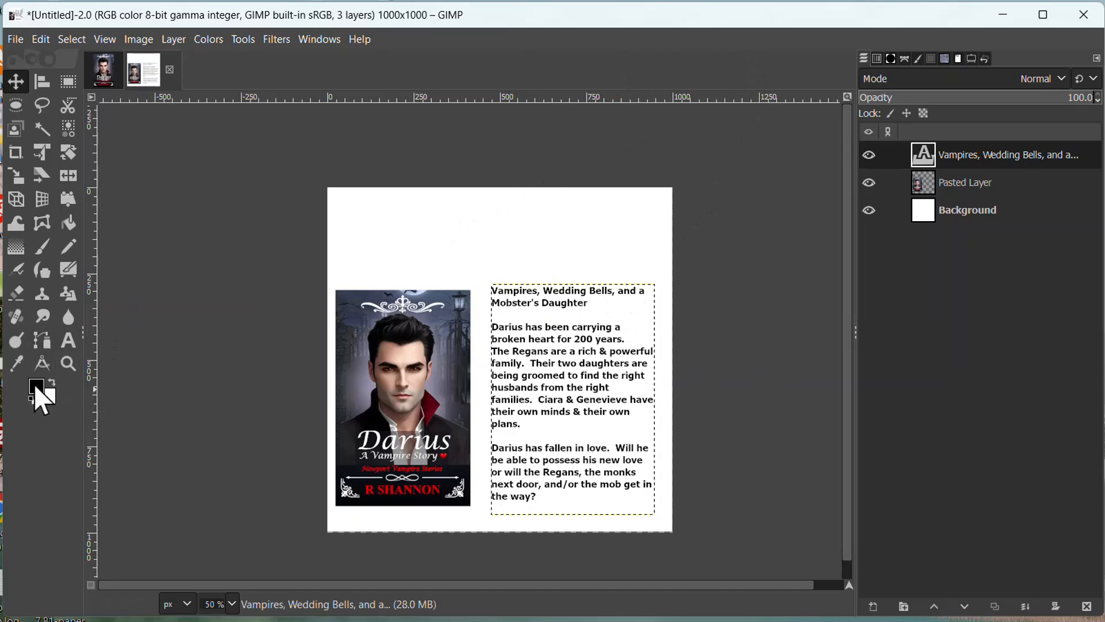
# - Add a centred 40 px Tahoma Bold heading above the cover reading "Darius - A Vampire Story by" followed by the author's name
pyautogui.click(71, 336)
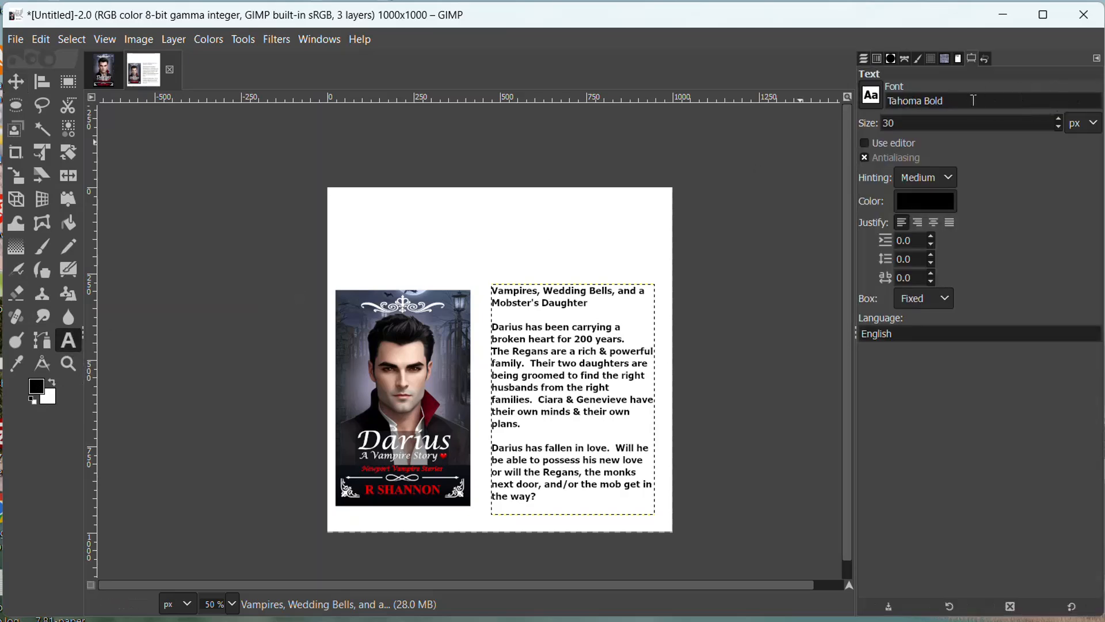
pyautogui.moveTo(960, 101); pyautogui.dragTo(888, 102)
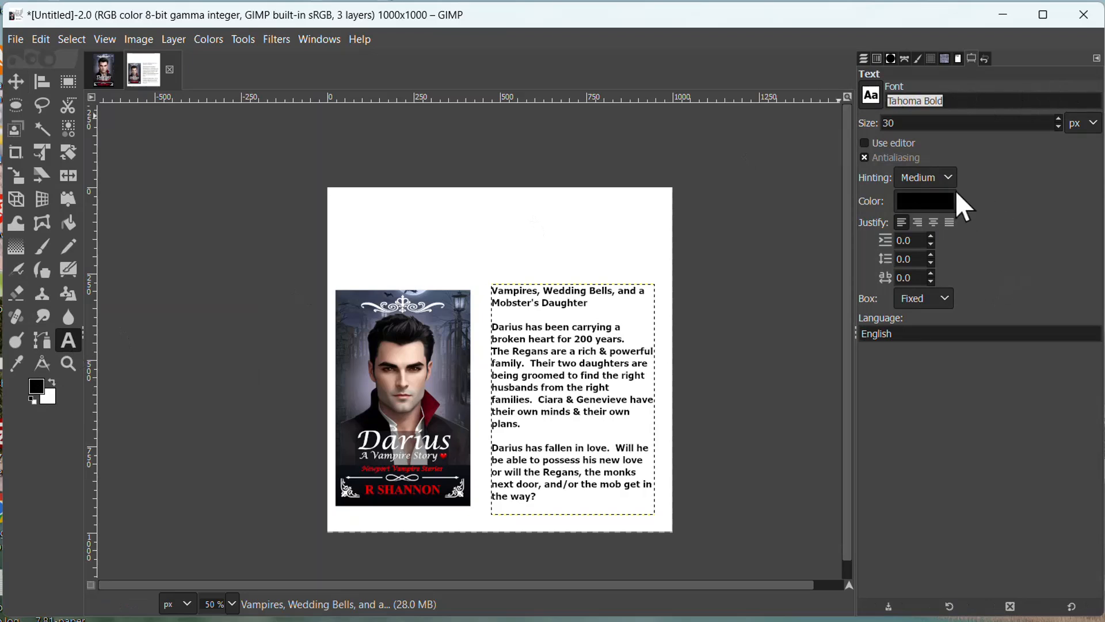
pyautogui.doubleClick(898, 123)
pyautogui.write('40')
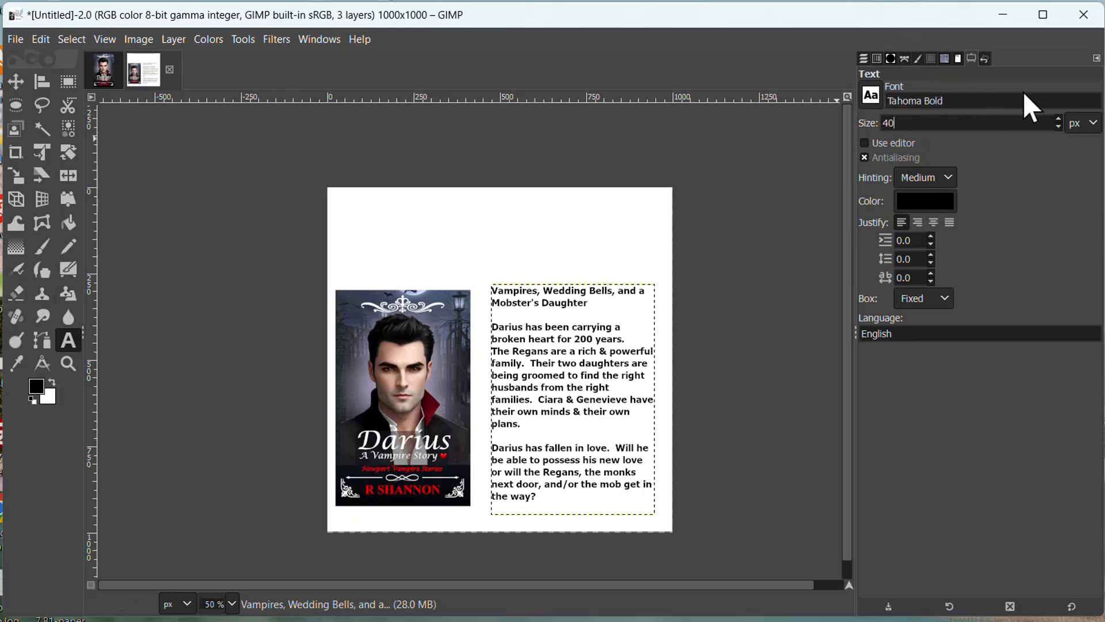
pyautogui.click(934, 223)
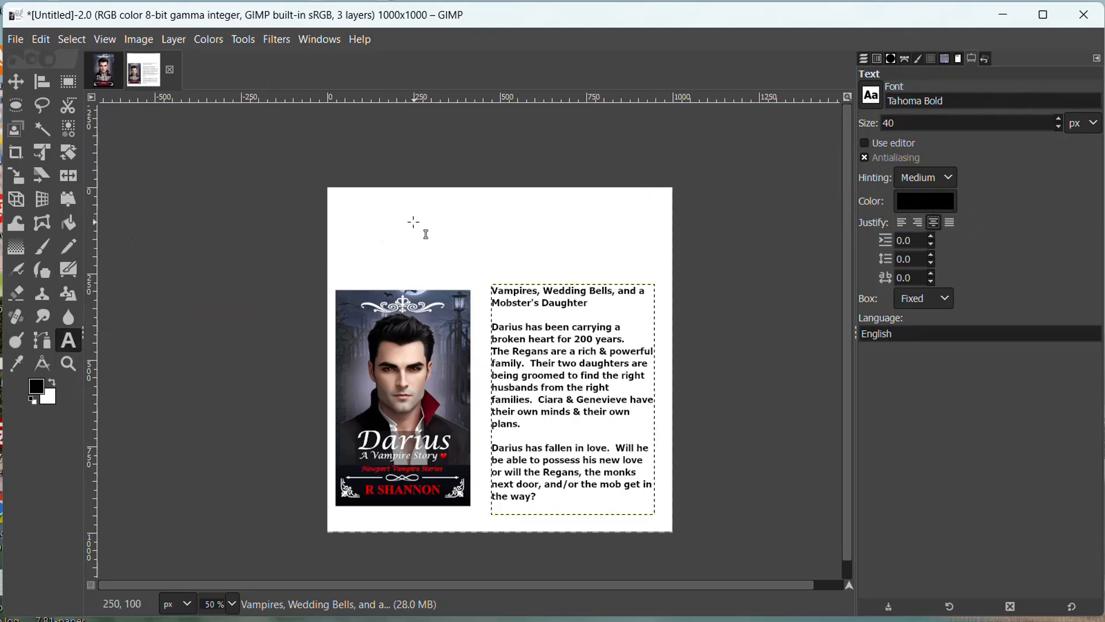
pyautogui.click(370, 215)
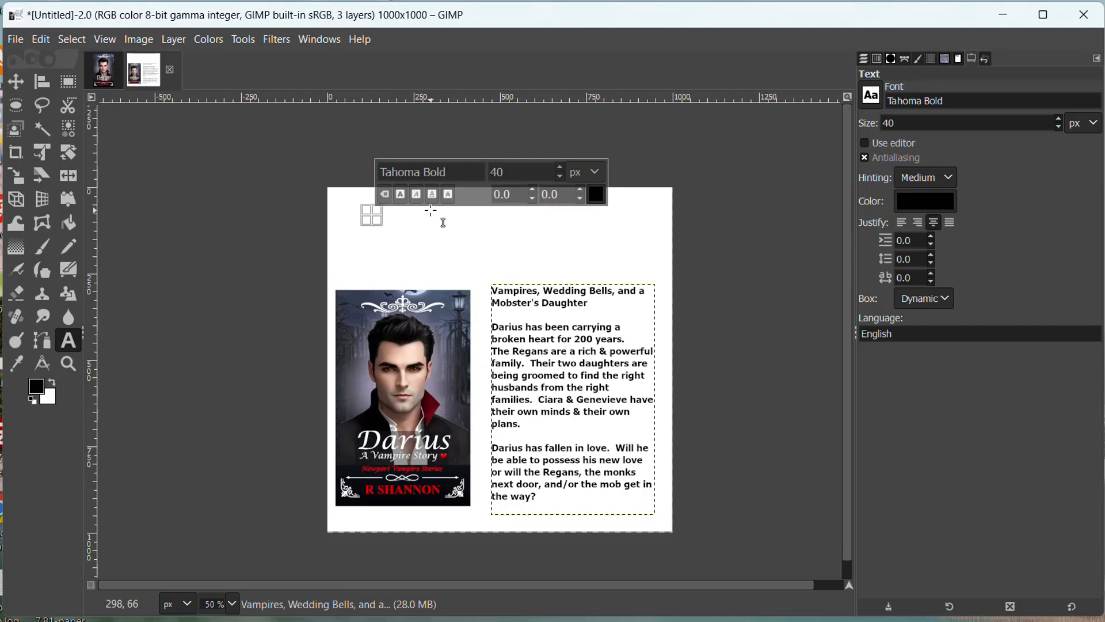
pyautogui.write('Darius')
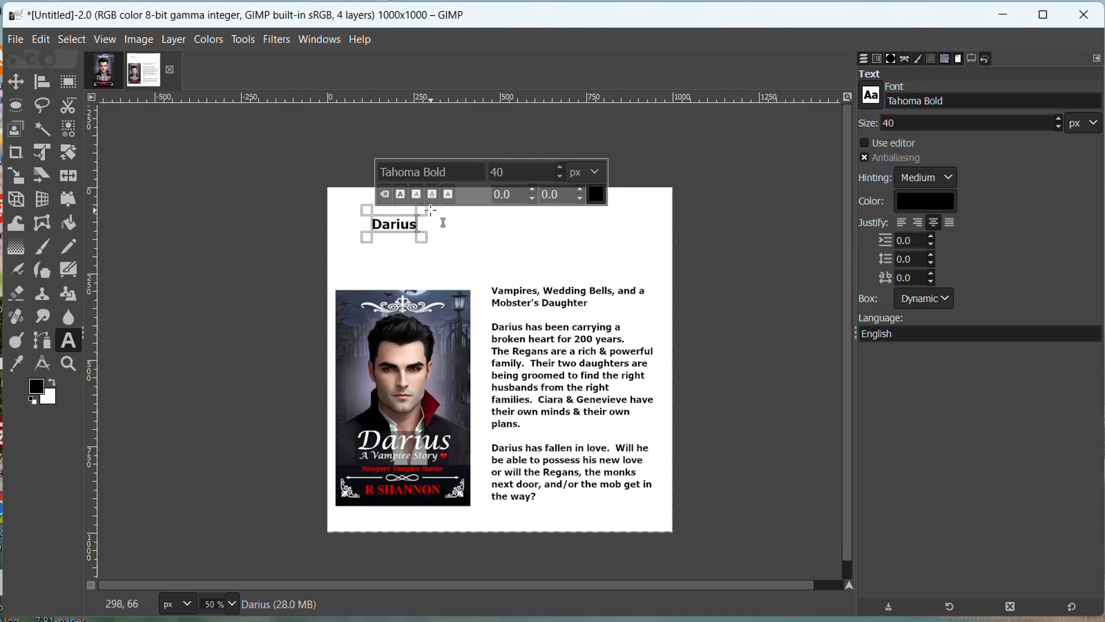
pyautogui.write(' - A Vamp')
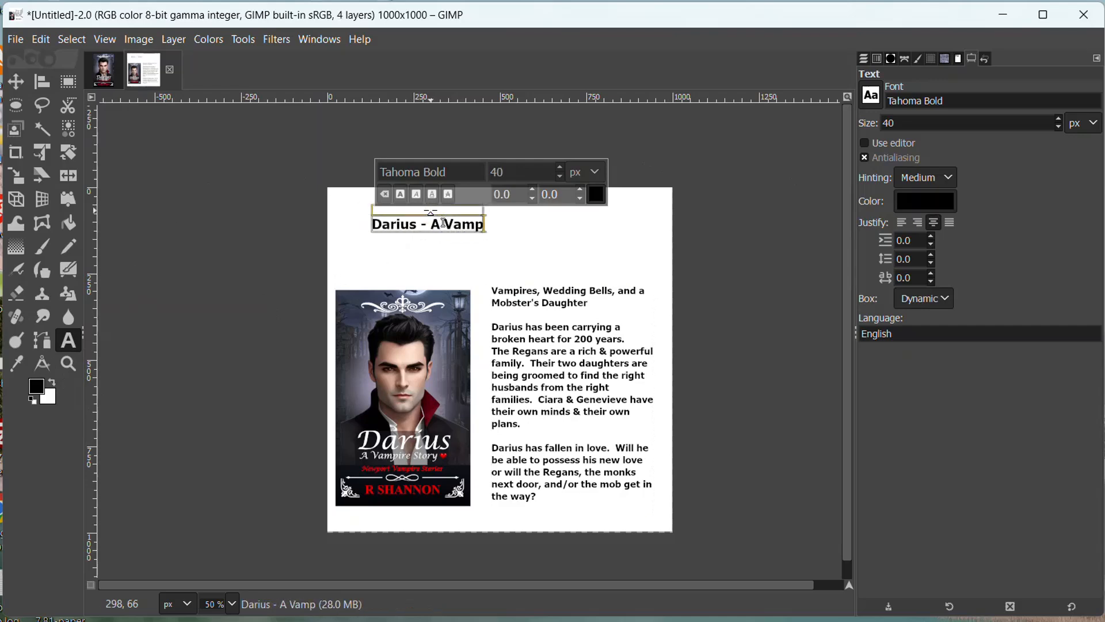
pyautogui.write('ire Story by')
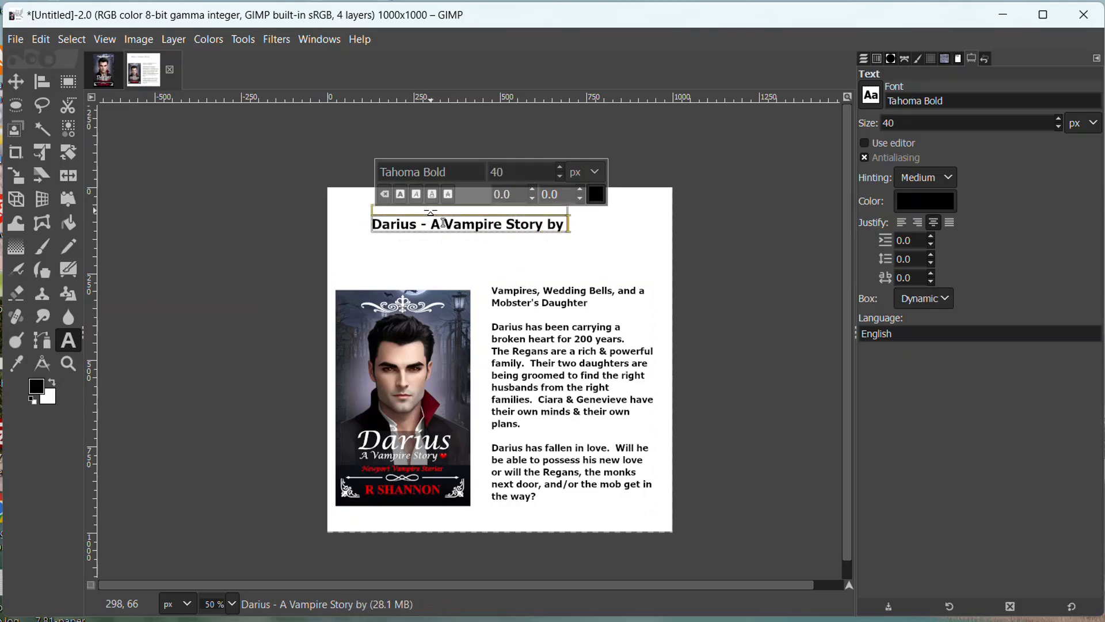
pyautogui.write(' R Shannon')
pyautogui.press('Return')
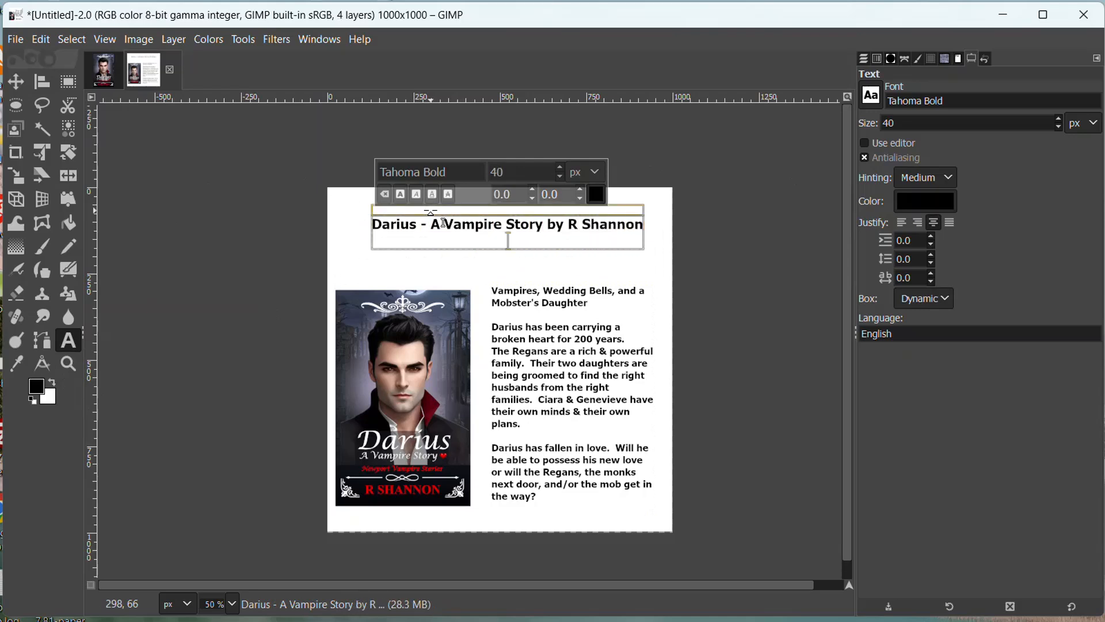
# - Enter "Book 1 - Newport Vampire Stories" as the heading's second line
pyautogui.write('Book 1 - N')
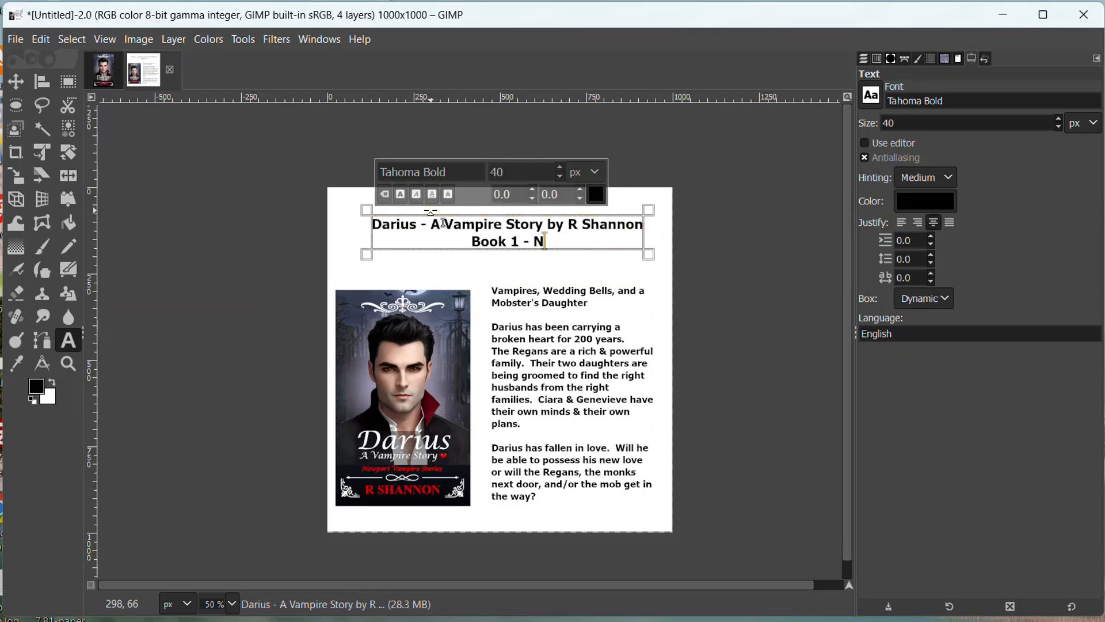
pyautogui.write('ewport Vampire ')
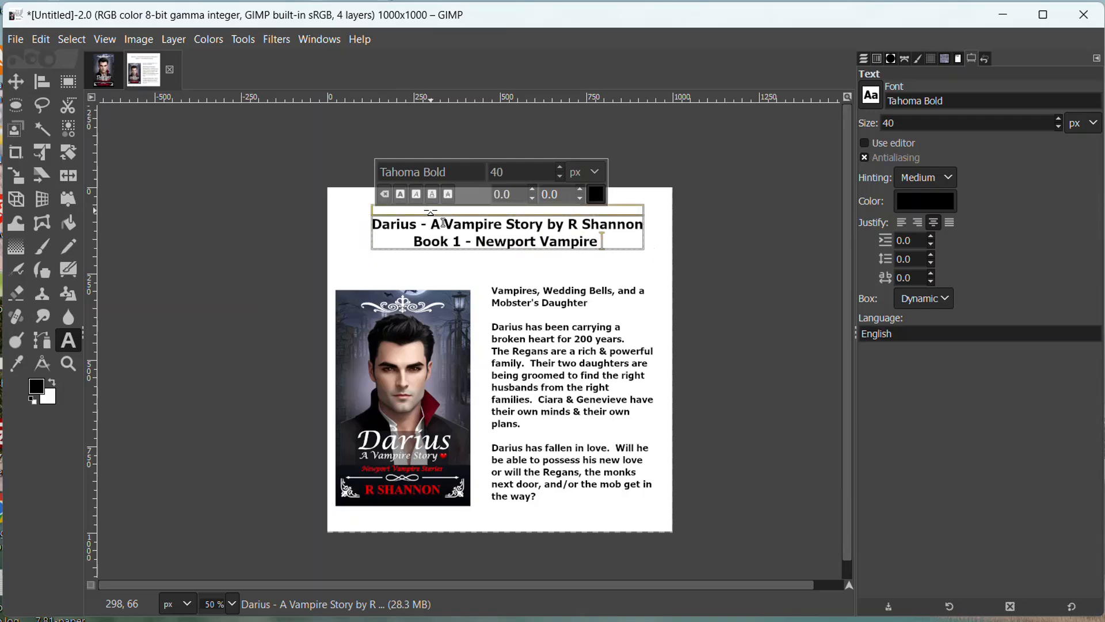
pyautogui.write('Stories')
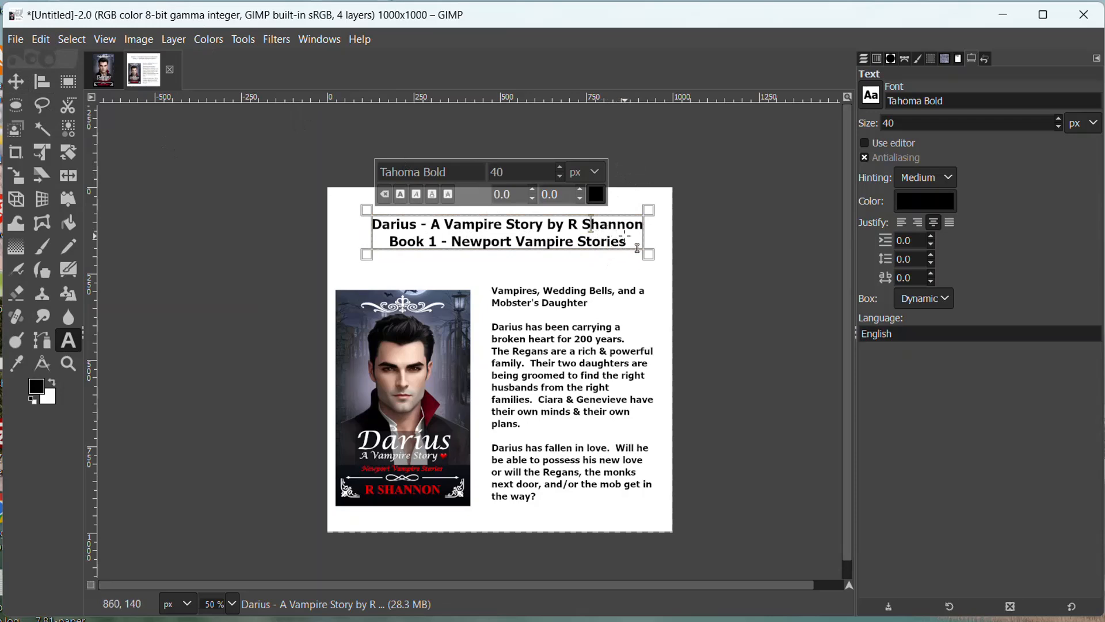
# - Enlarge both lines of the heading to 44 px
pyautogui.hotkey('ctrl', 'a')
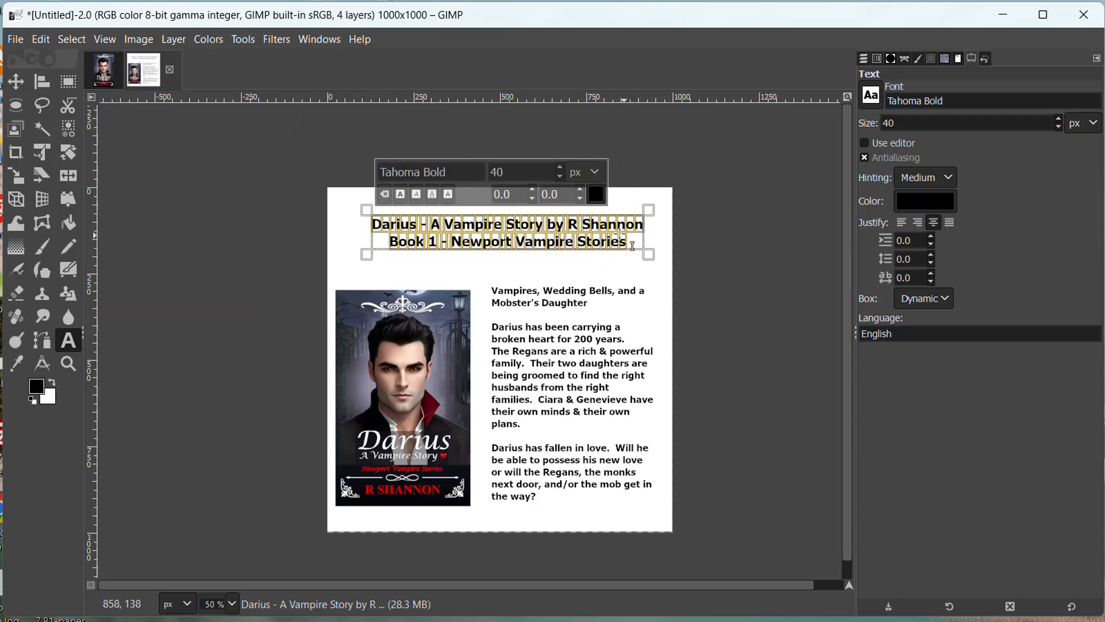
pyautogui.click(561, 168)
pyautogui.click(561, 168)
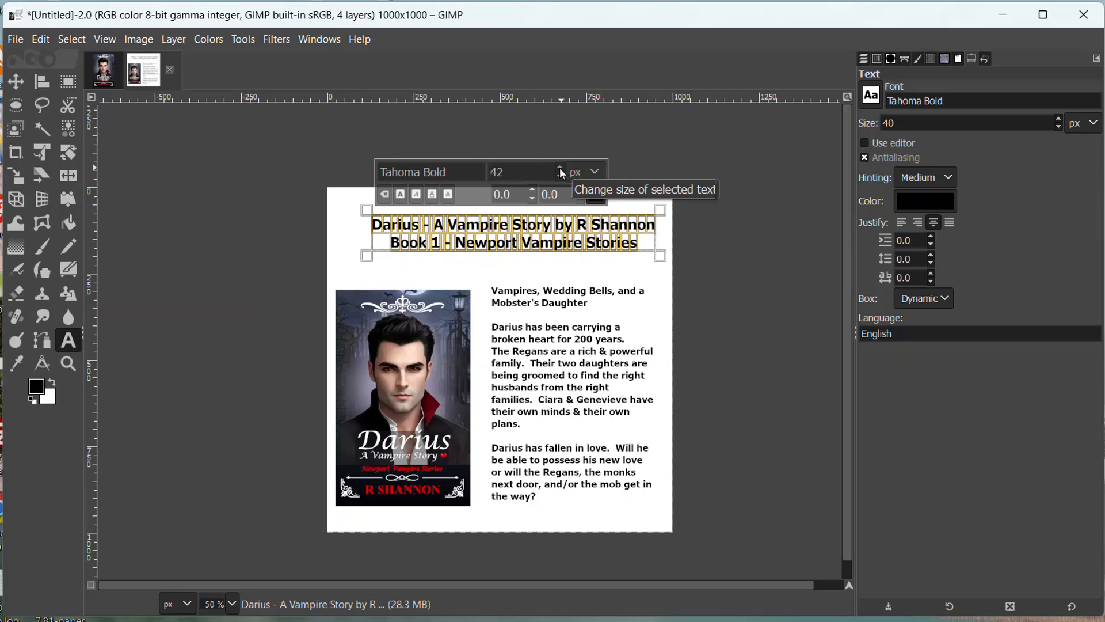
pyautogui.click(560, 167)
pyautogui.click(560, 167)
# - Move the heading layer up and left so it sits horizontally centred near the canvas's upper edge
pyautogui.click(17, 81)
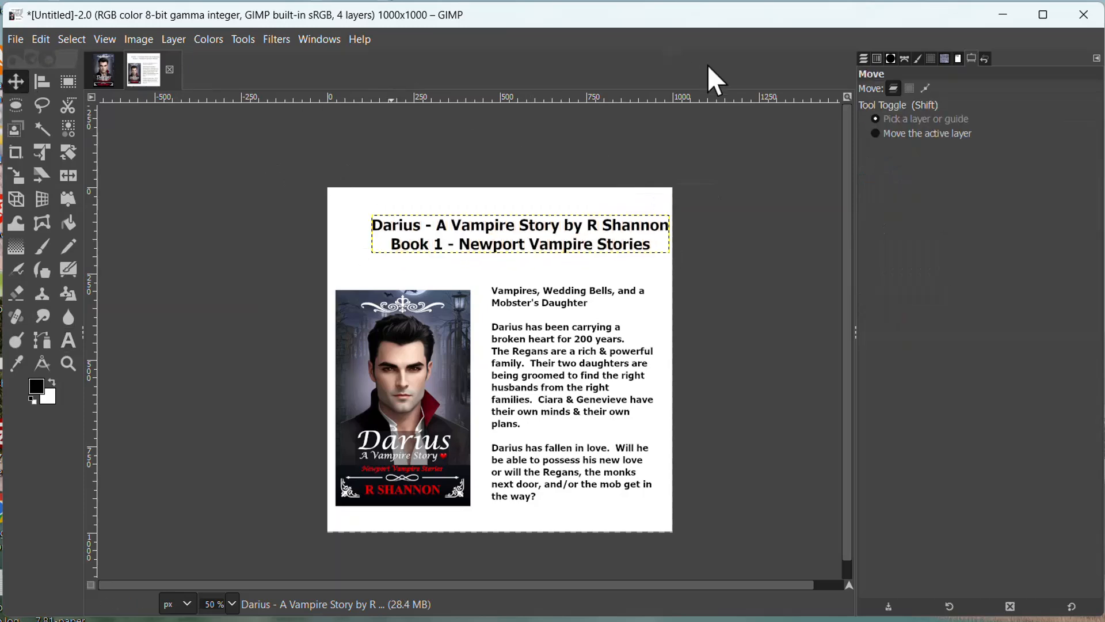
pyautogui.moveTo(545, 231)
pyautogui.mouseDown()
pyautogui.moveTo(520, 218)
pyautogui.moveTo(532, 229)
pyautogui.mouseUp()
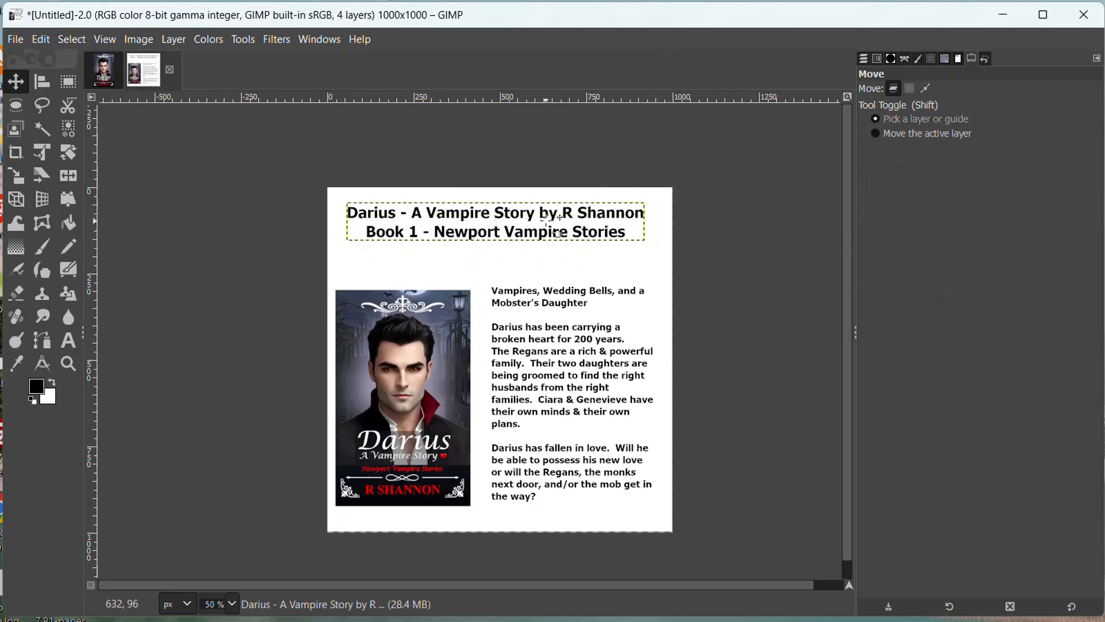
pyautogui.moveTo(539, 231); pyautogui.dragTo(543, 228)
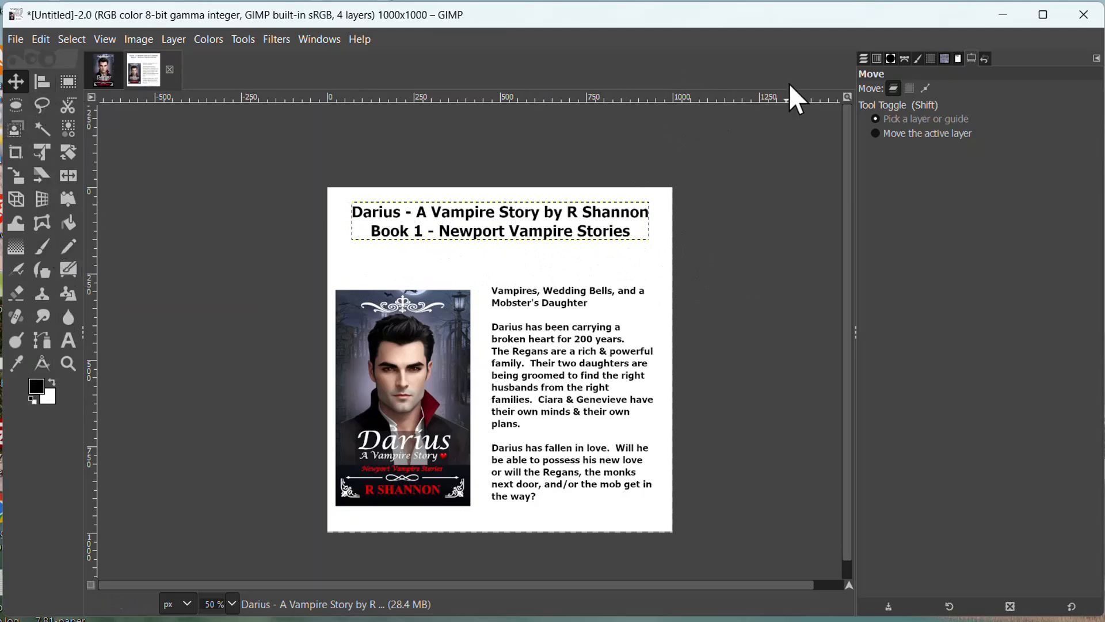
# - Create a new transparent 1000 × 1000 px layer named "top line" above the heading layer
pyautogui.click(863, 58)
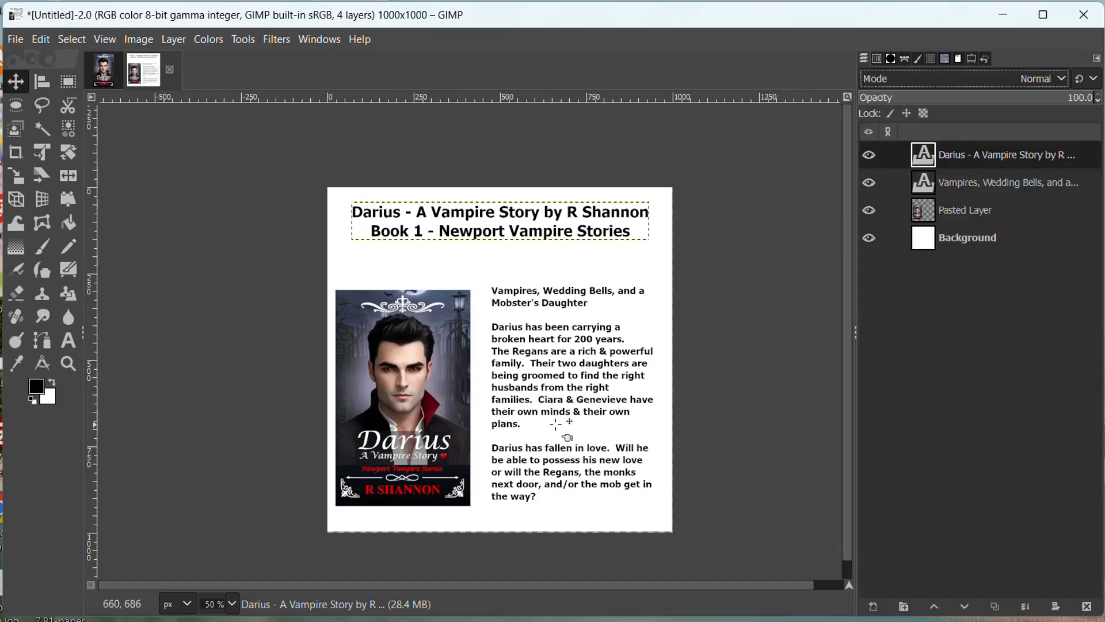
pyautogui.click(873, 606)
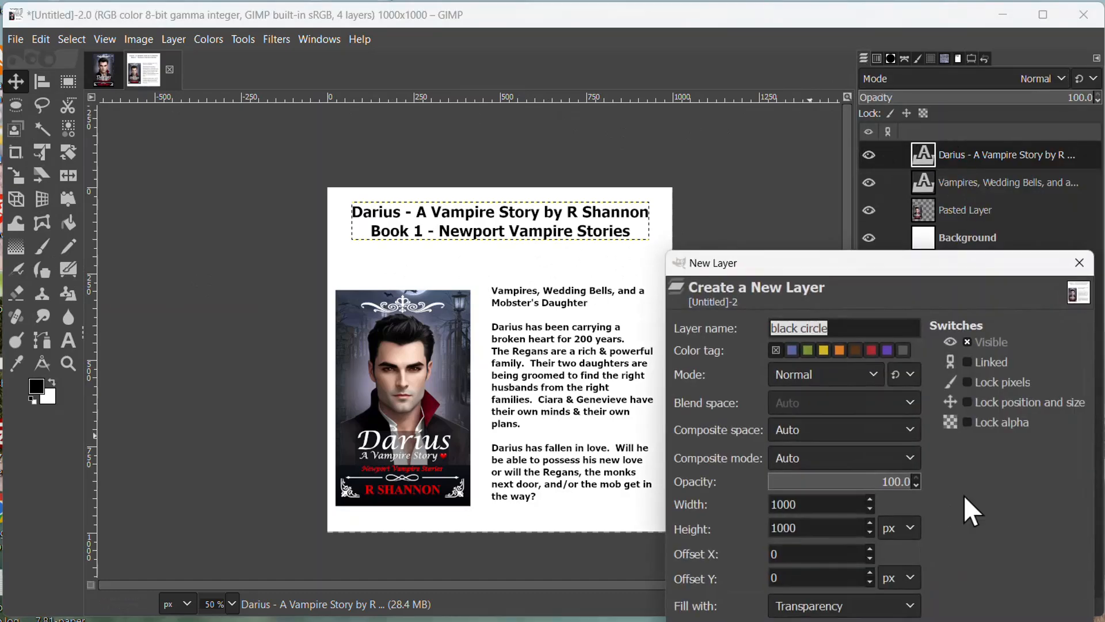
pyautogui.write('top li')
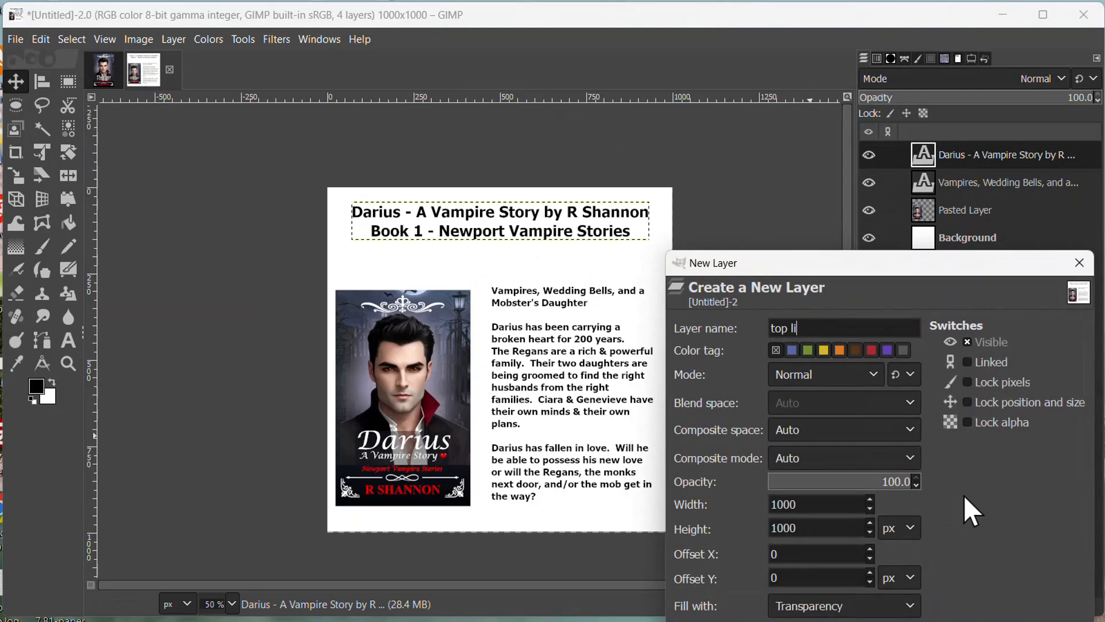
pyautogui.write('ne')
pyautogui.press('Return')
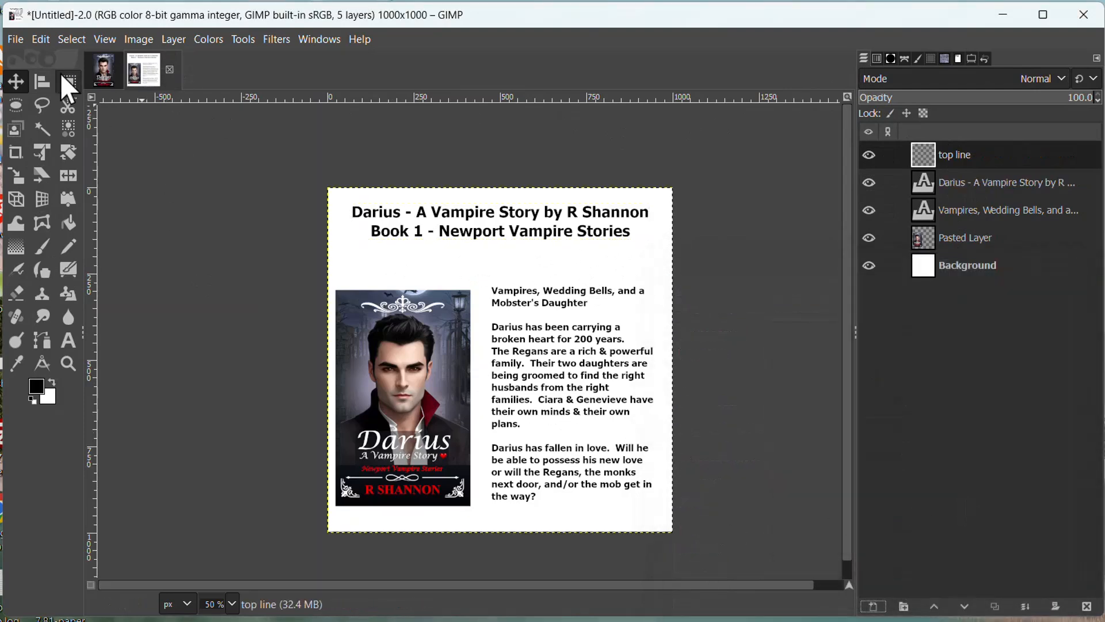
# - Select a thin horizontal strip just below the heading, spanning nearly the canvas width, and fill it with the black foreground color
pyautogui.click(69, 81)
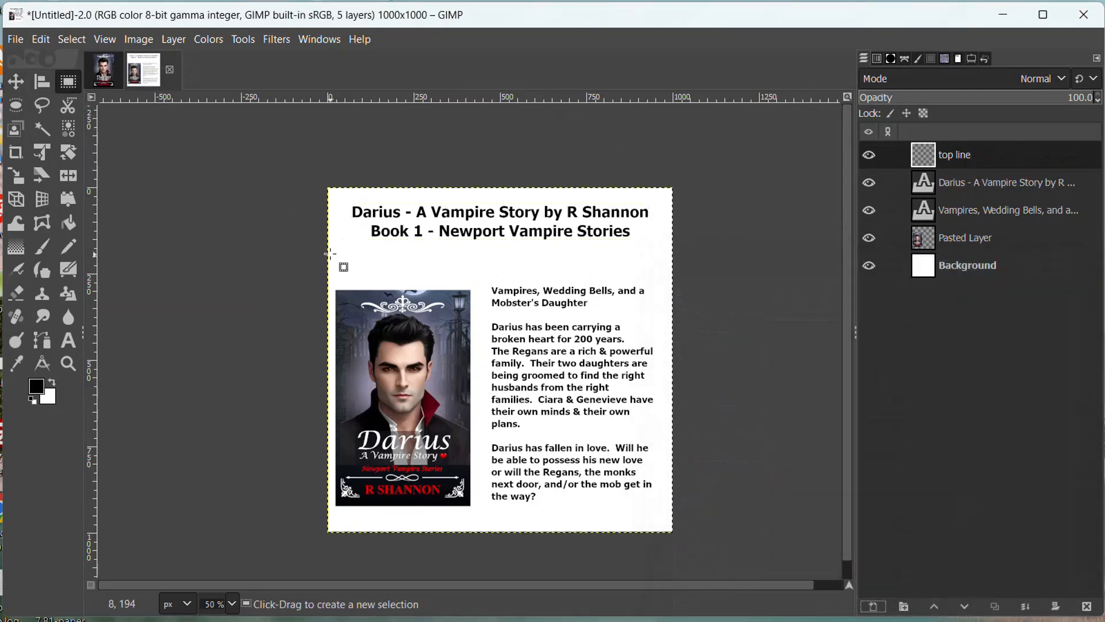
pyautogui.moveTo(335, 249); pyautogui.dragTo(670, 257)
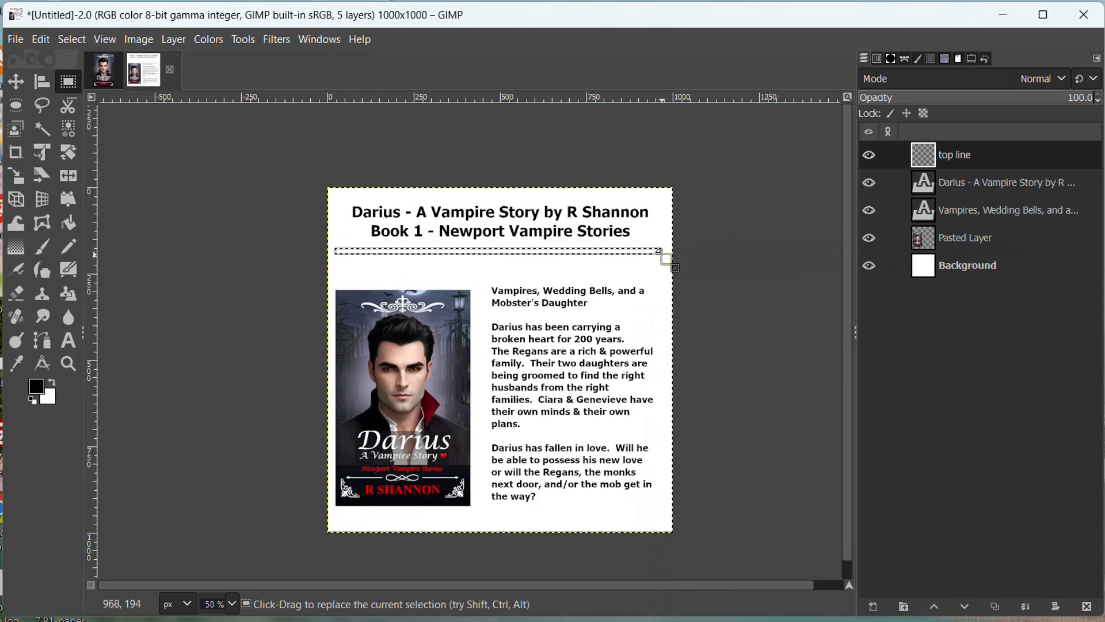
pyautogui.rightClick(634, 252)
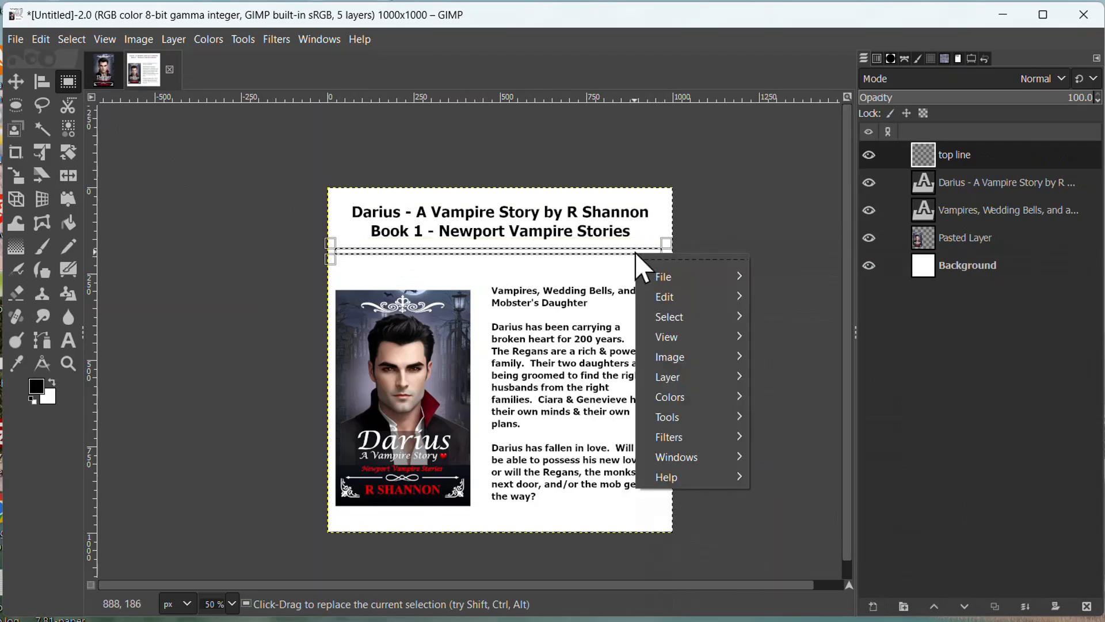
pyautogui.moveTo(657, 290)
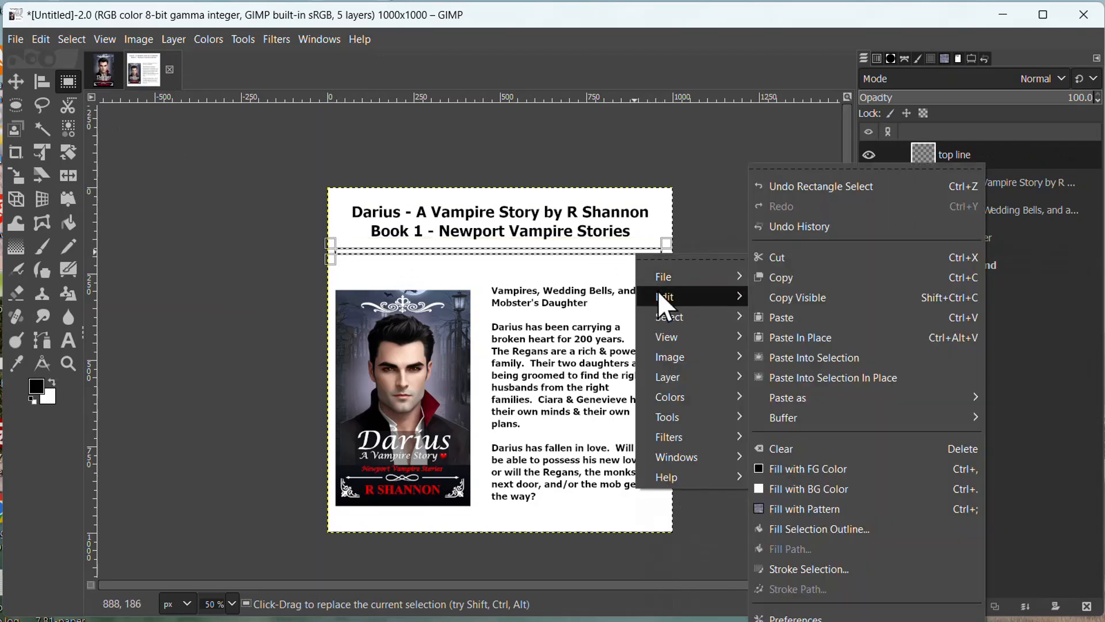
pyautogui.click(806, 468)
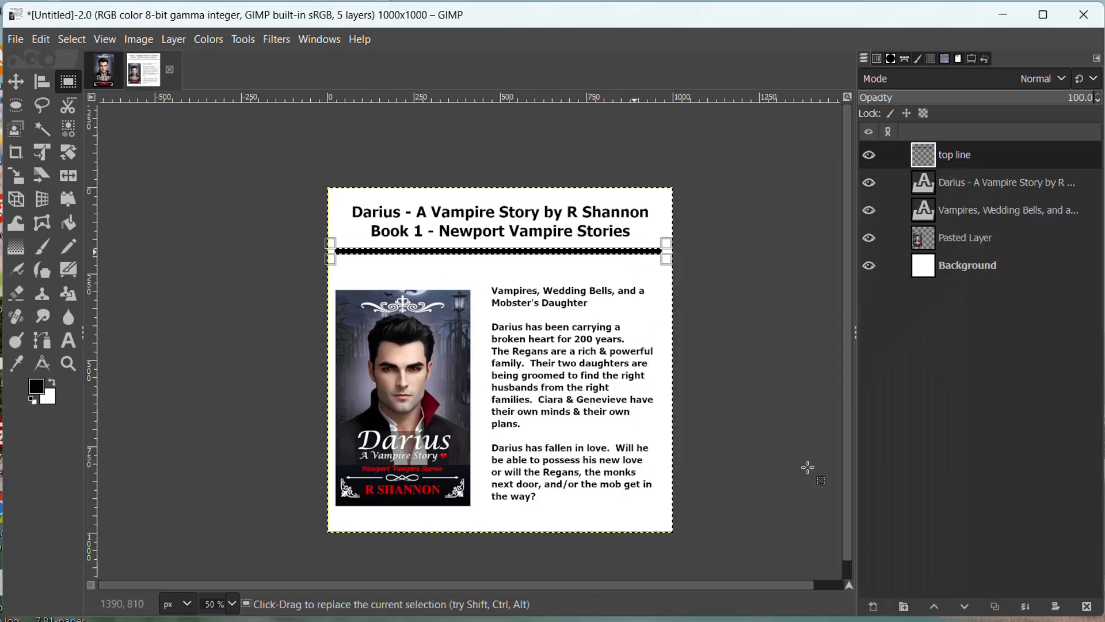
# - Switch to the Move tool and make the description text layer active
pyautogui.click(15, 80)
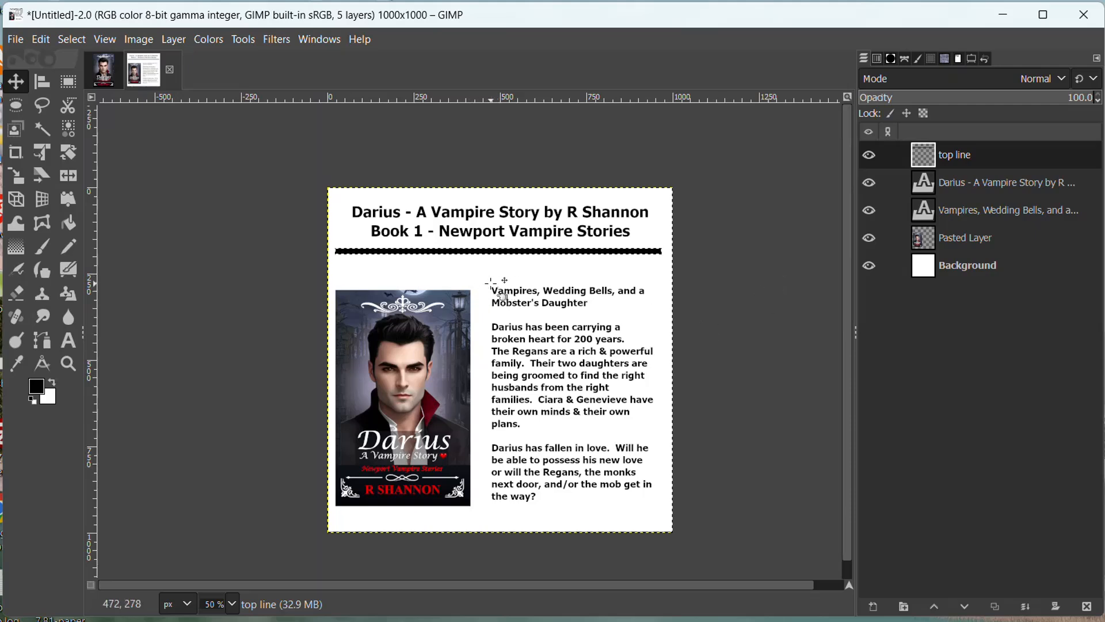
pyautogui.moveTo(499, 293)
pyautogui.mouseDown()
pyautogui.moveTo(543, 311)
pyautogui.moveTo(492, 290)
pyautogui.mouseUp()
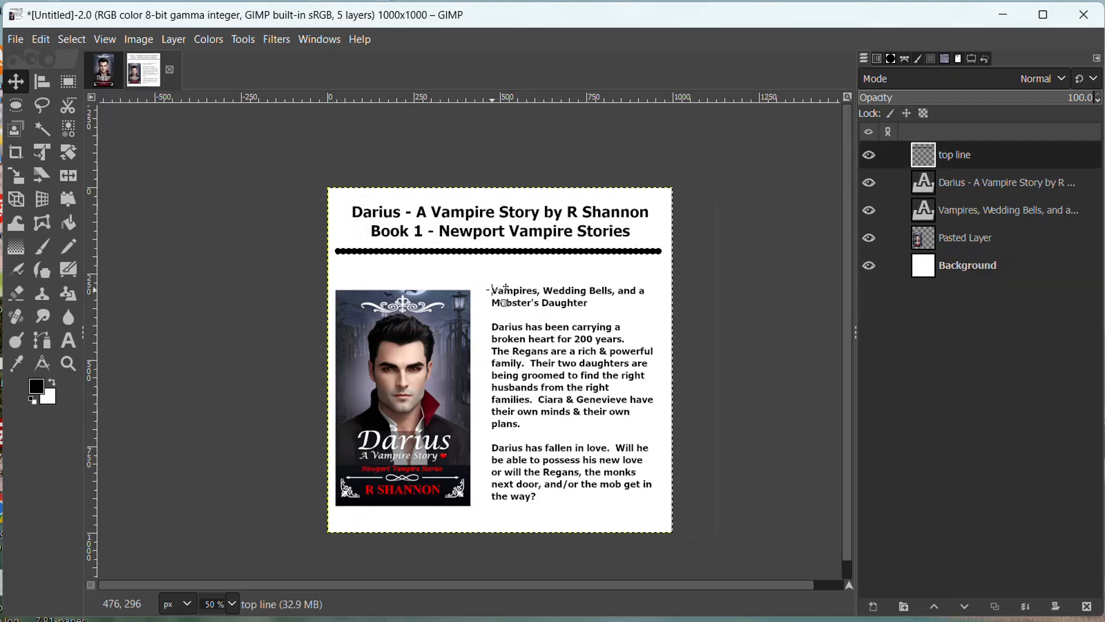
pyautogui.click(1007, 211)
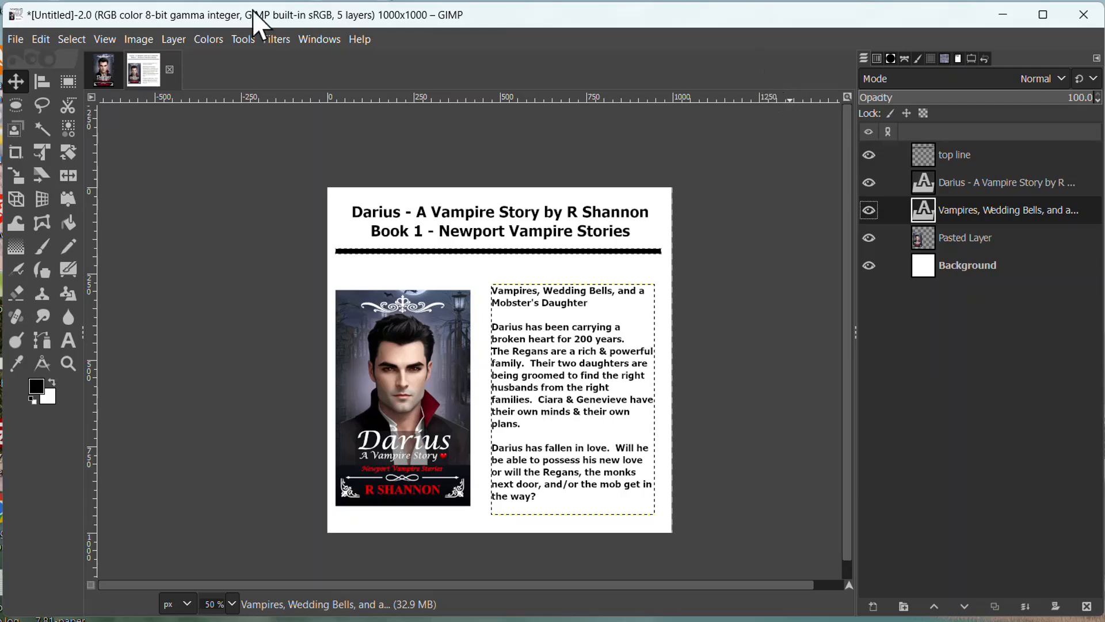
# - Start exporting the finished graphic and choose the AAAA-MARKETING-NOVELS folder as the destination
pyautogui.click(16, 42)
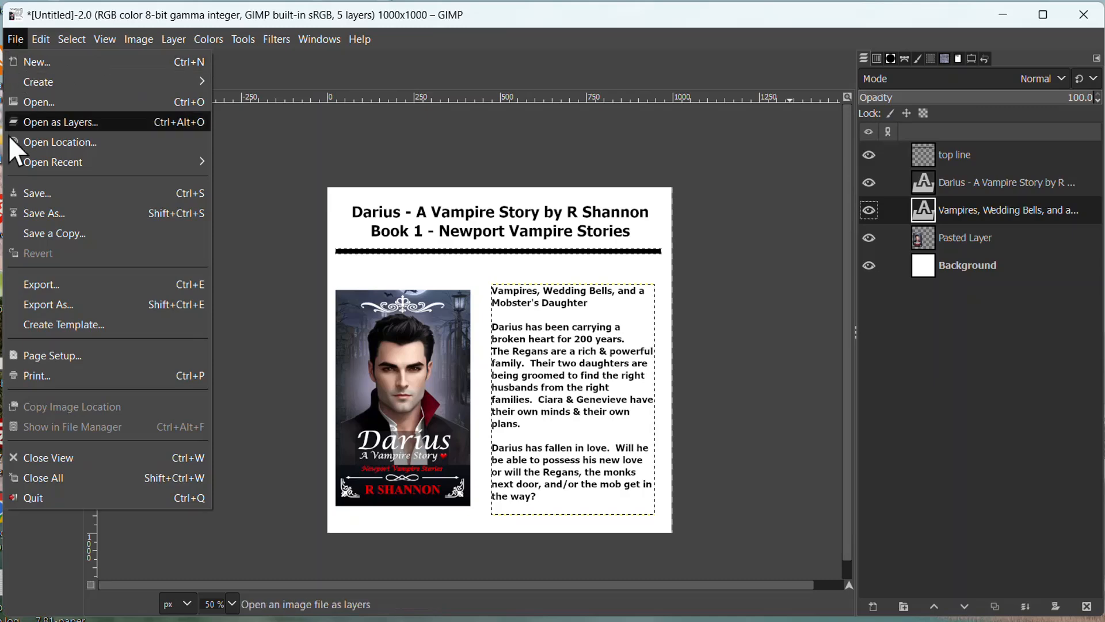
pyautogui.click(41, 303)
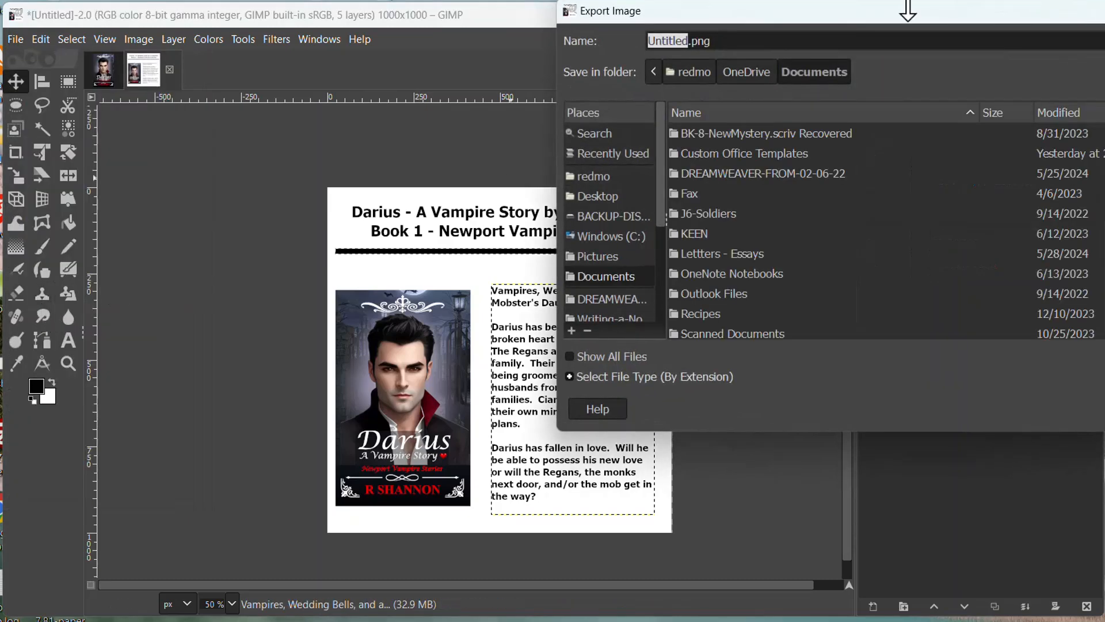
pyautogui.scroll(-1, 604, 264)
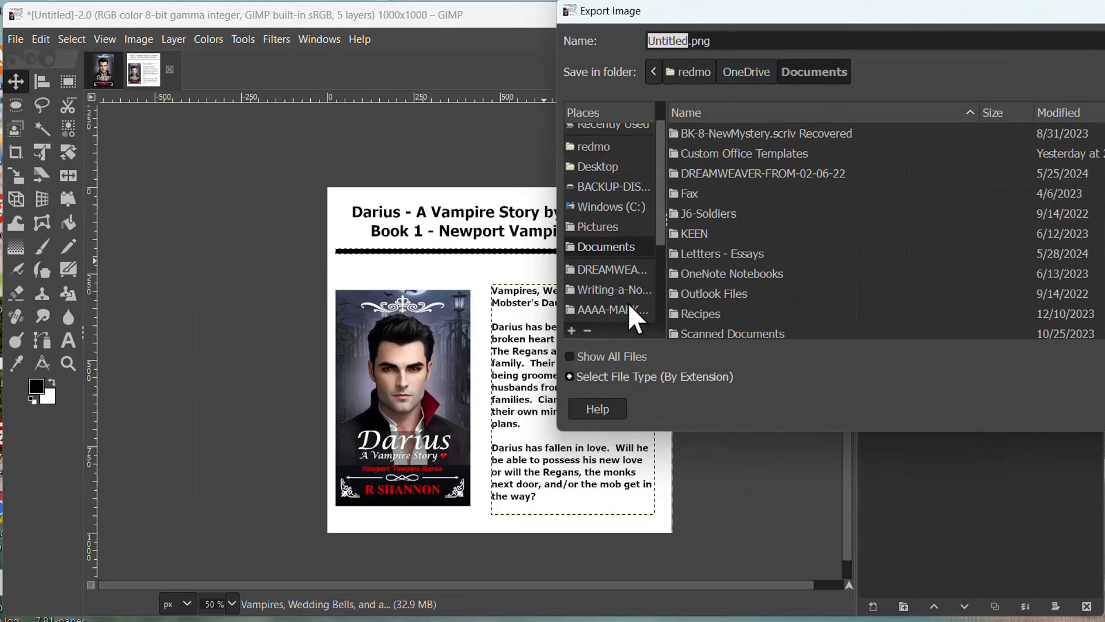
pyautogui.click(628, 305)
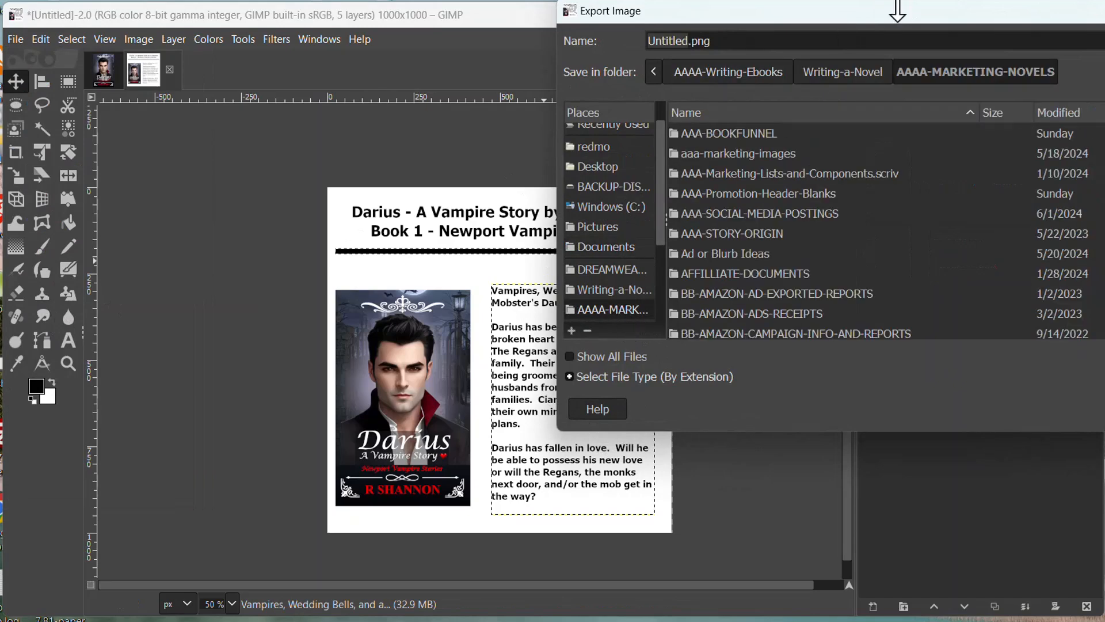
pyautogui.moveTo(889, 9); pyautogui.dragTo(684, 15)
# - Name the export file Darius-description-panel.png and export it as a PNG
pyautogui.moveTo(527, 44); pyautogui.dragTo(373, 41)
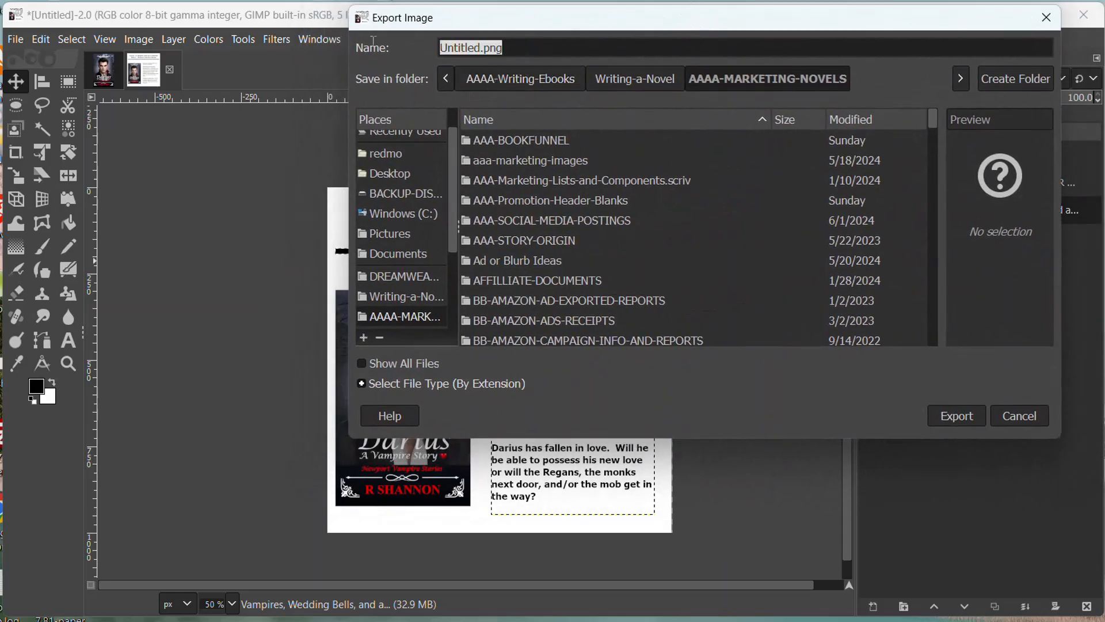
pyautogui.write('Darius')
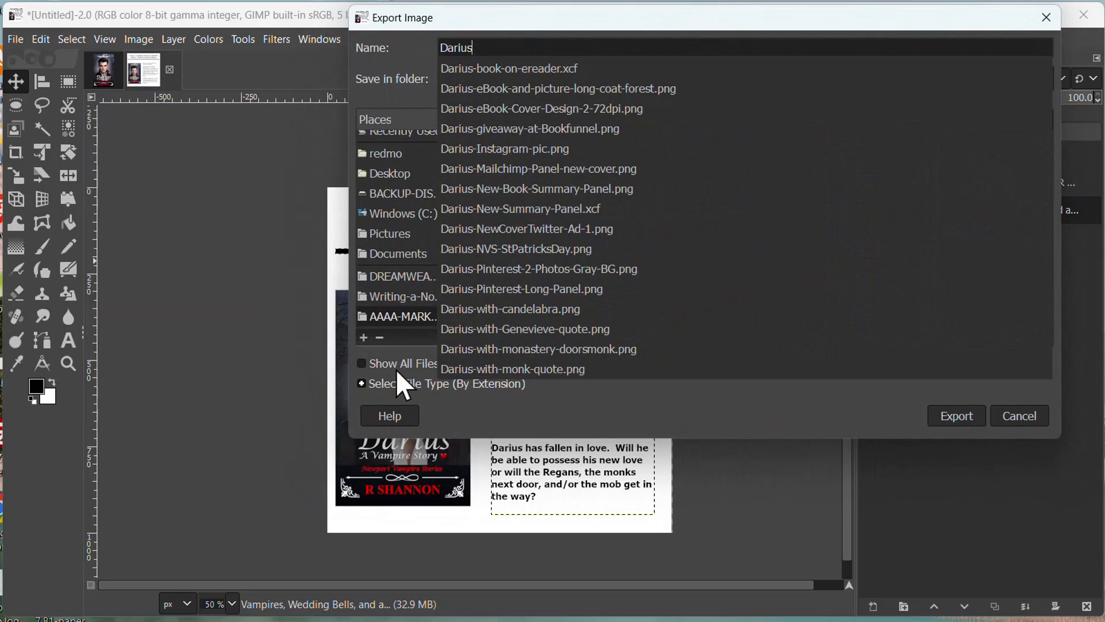
pyautogui.write('-descr')
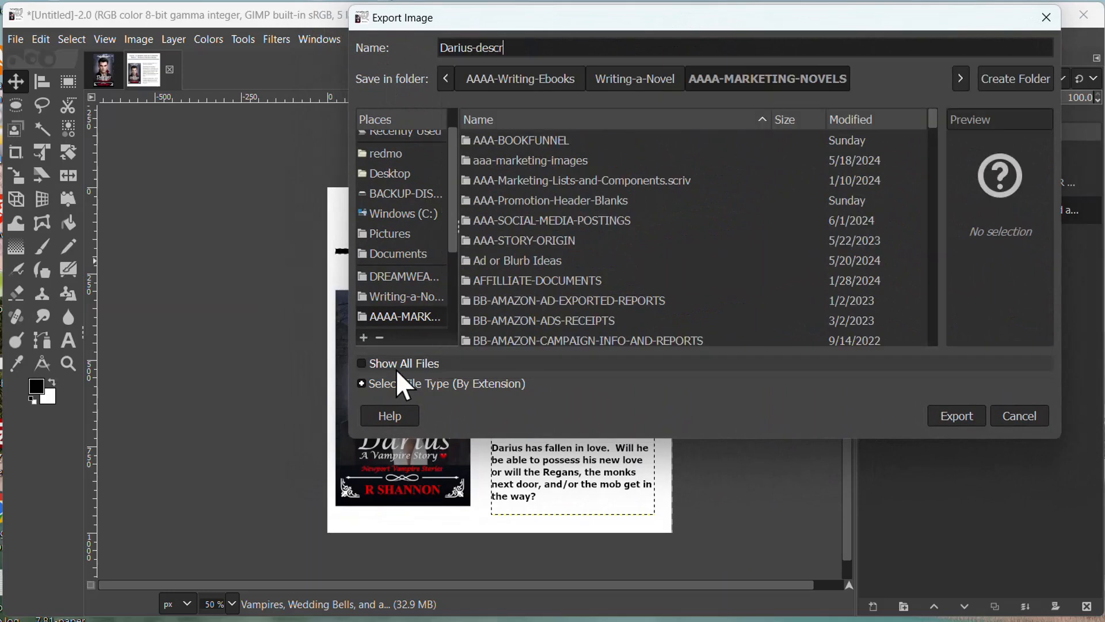
pyautogui.write('iption-panel.png')
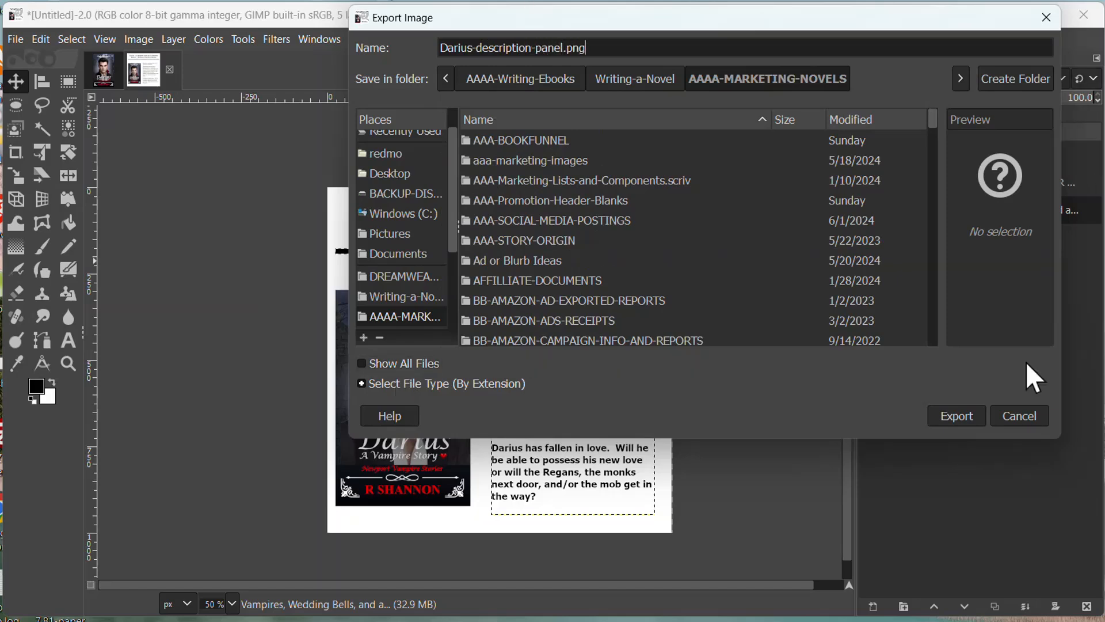
pyautogui.click(957, 416)
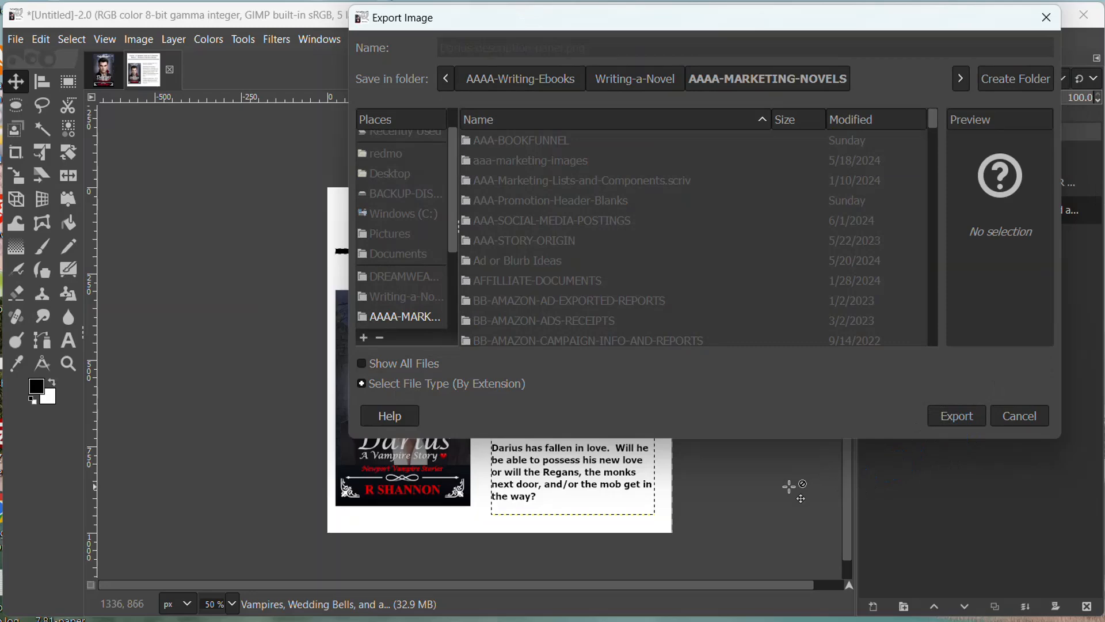
pyautogui.click(656, 530)
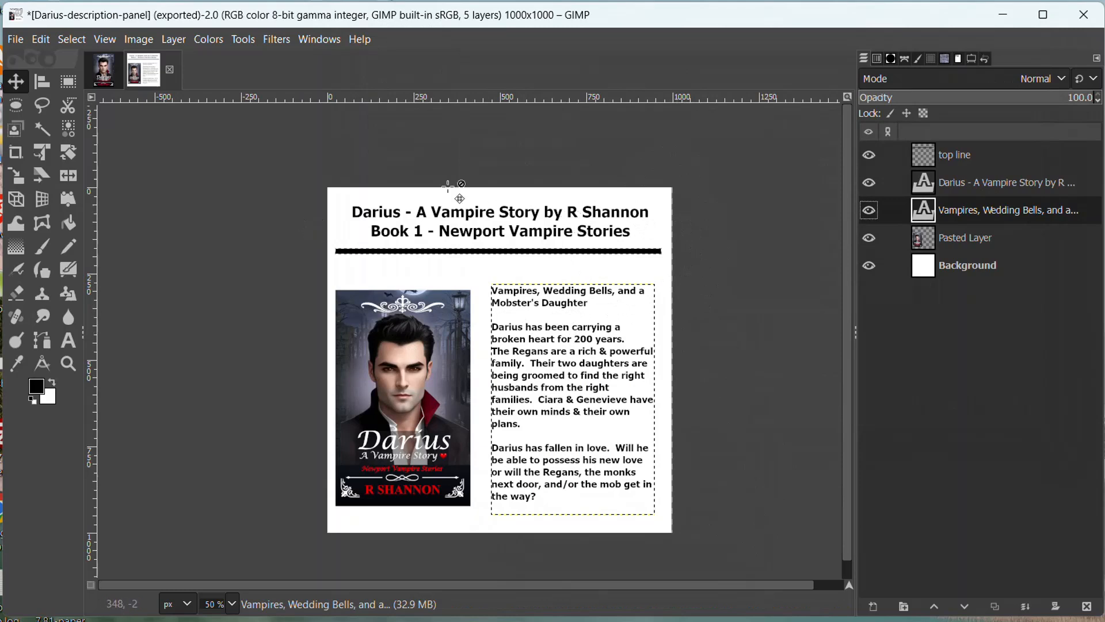
pyautogui.click(16, 40)
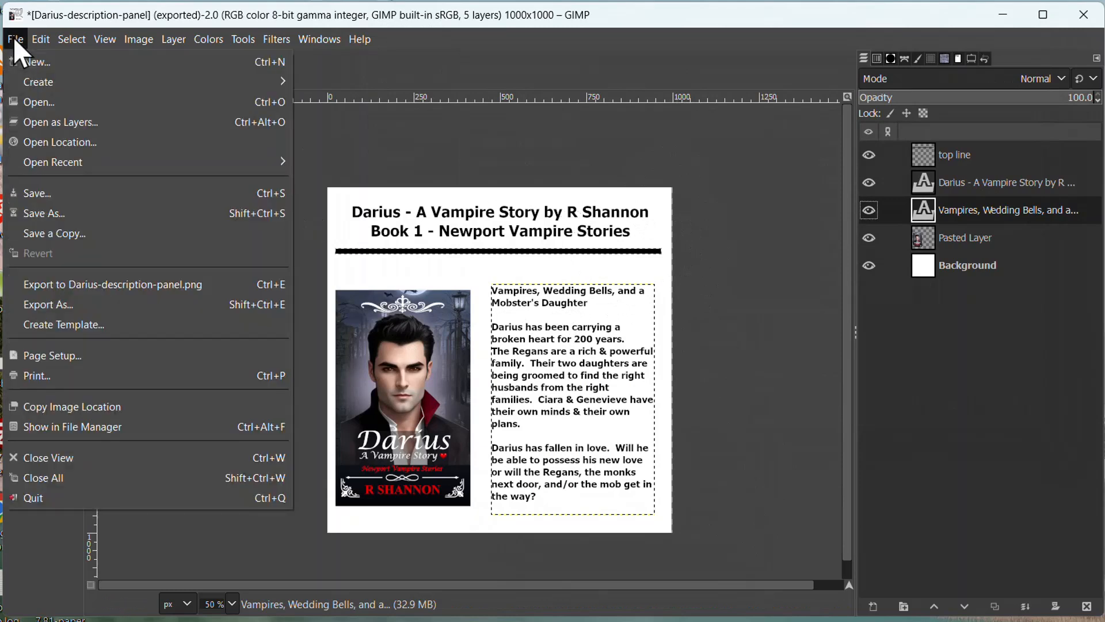
pyautogui.click(38, 215)
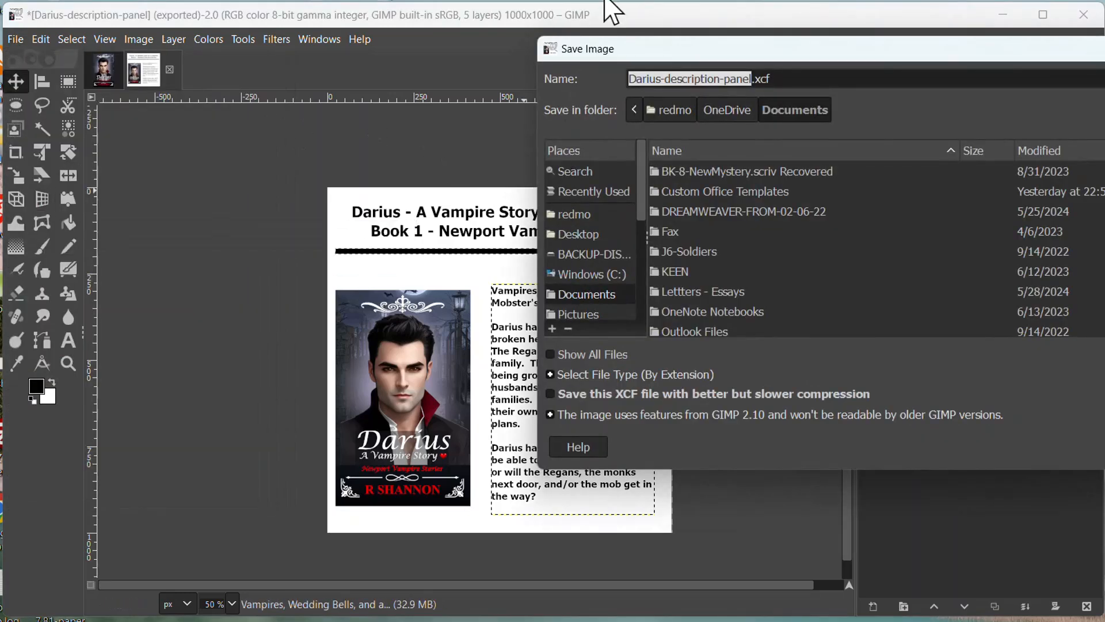
pyautogui.moveTo(771, 79); pyautogui.dragTo(754, 79)
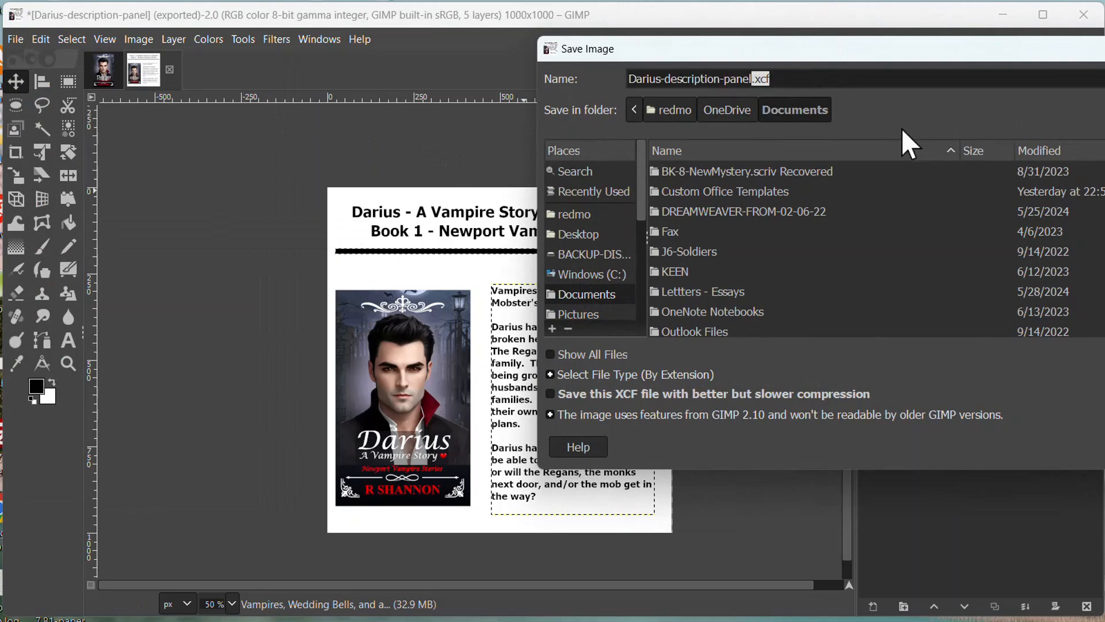
pyautogui.press('Escape')
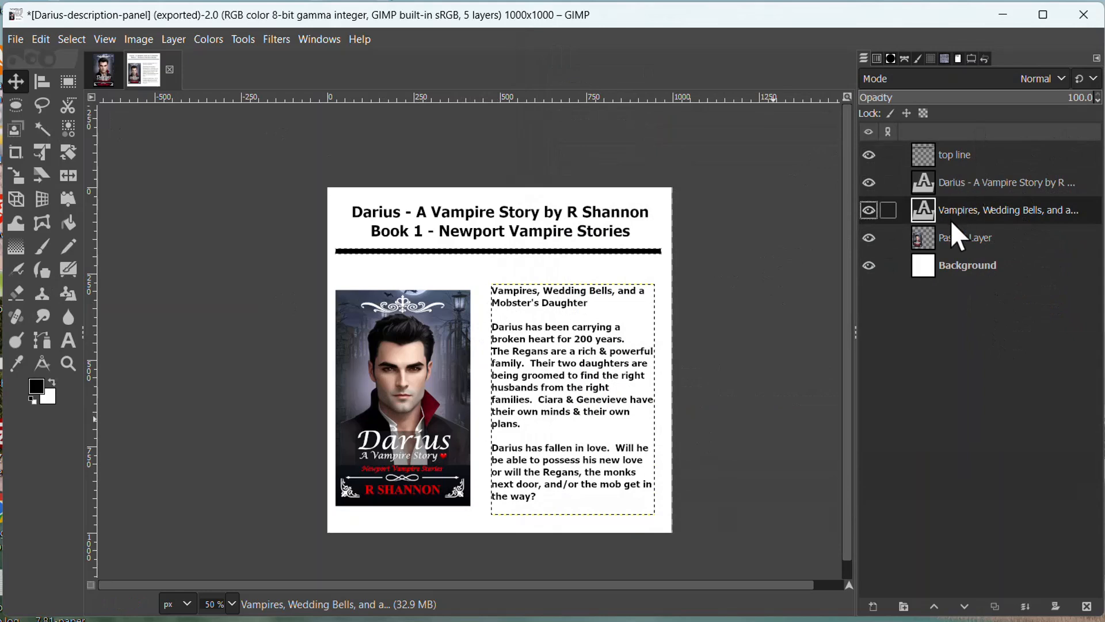
# - Make the pasted book cover layer active, hide it and show it again
pyautogui.click(979, 245)
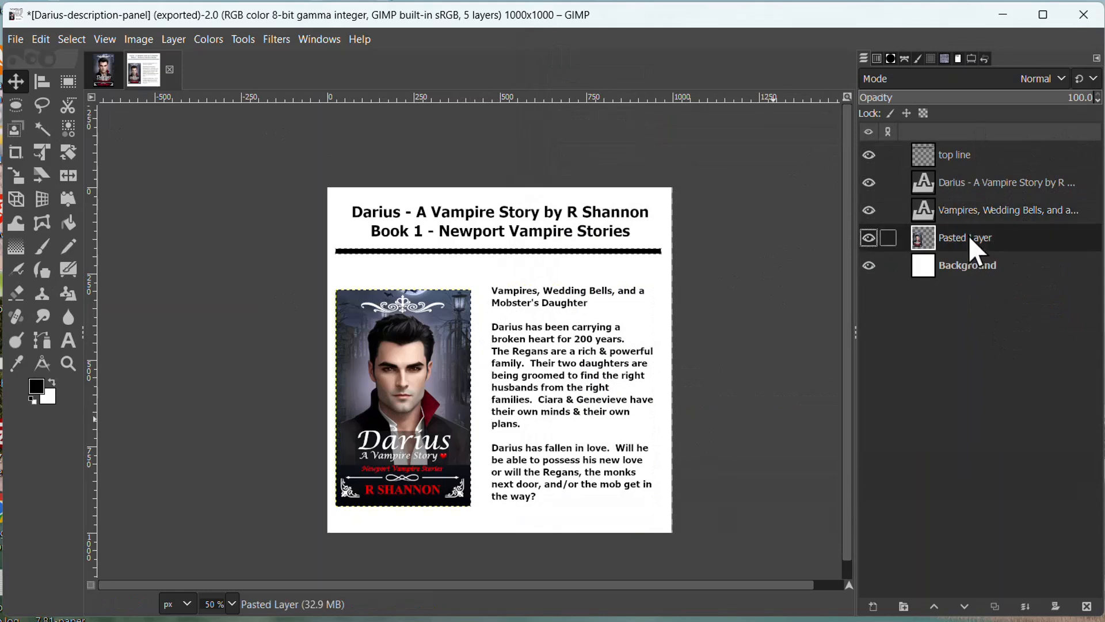
pyautogui.click(869, 238)
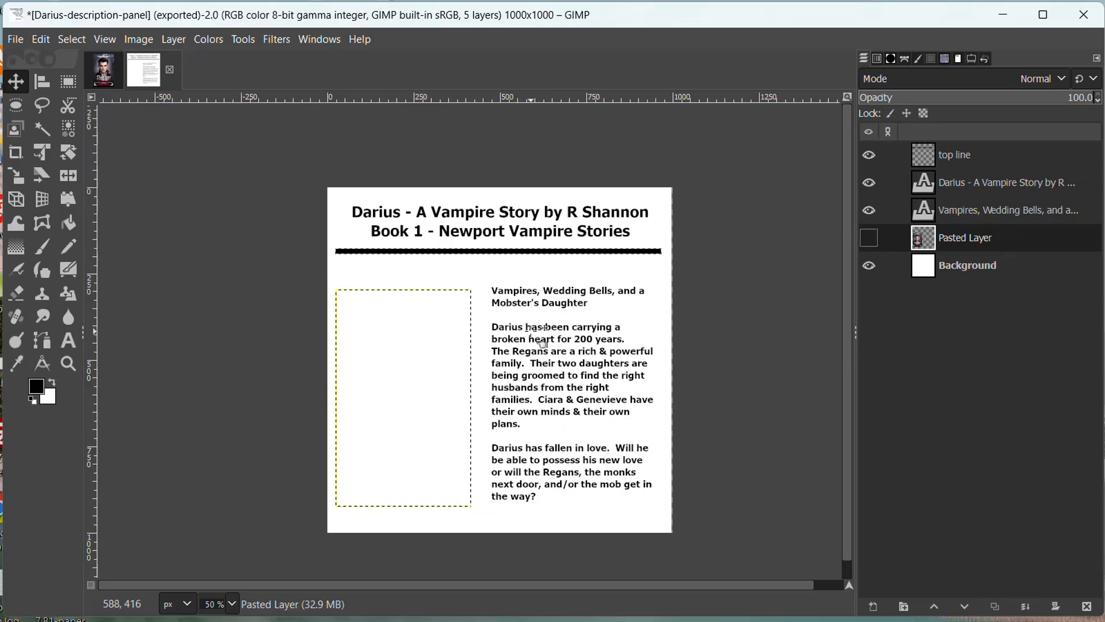
pyautogui.click(869, 237)
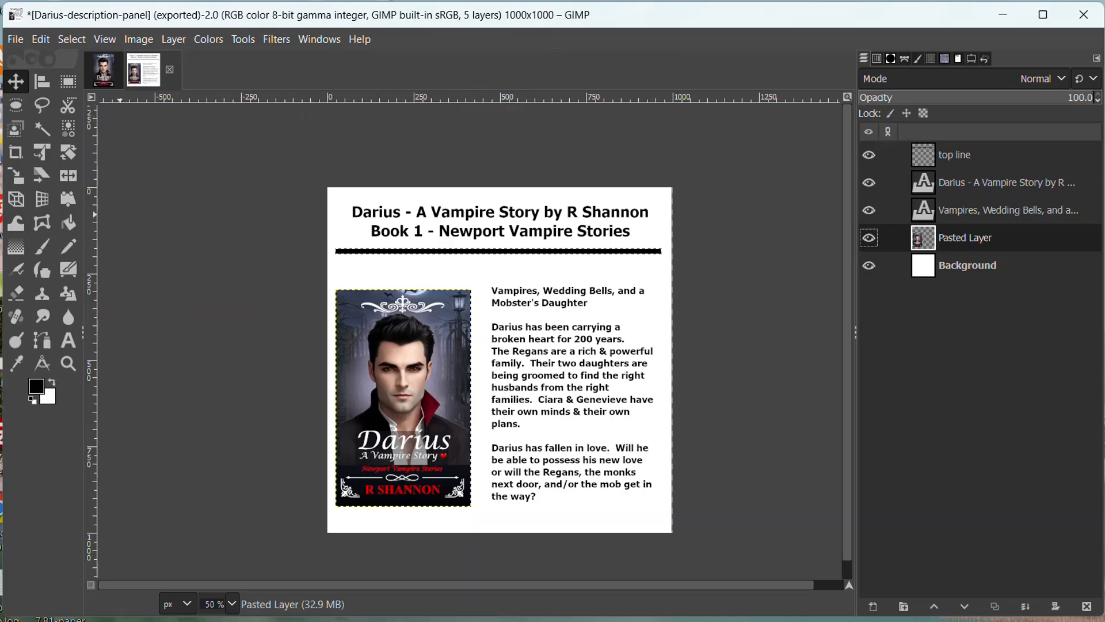
# - Crop the image to the full-width area below the divider line, about 1000 × 780 px, keeping the cover and description
pyautogui.click(15, 150)
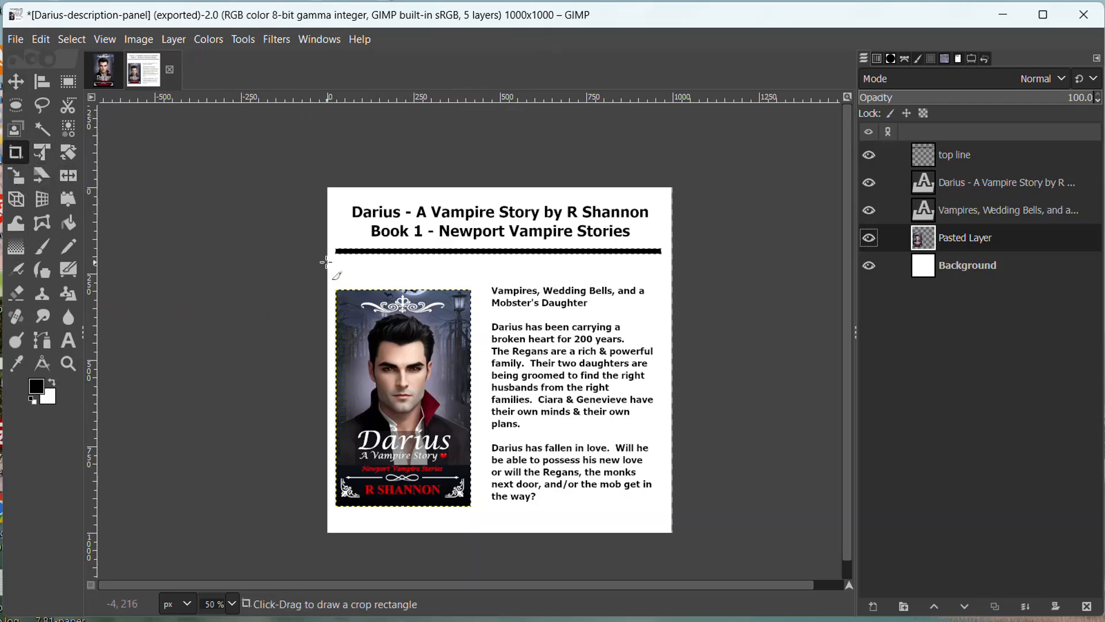
pyautogui.moveTo(328, 264)
pyautogui.mouseDown()
pyautogui.moveTo(646, 483)
pyautogui.moveTo(674, 535)
pyautogui.mouseUp()
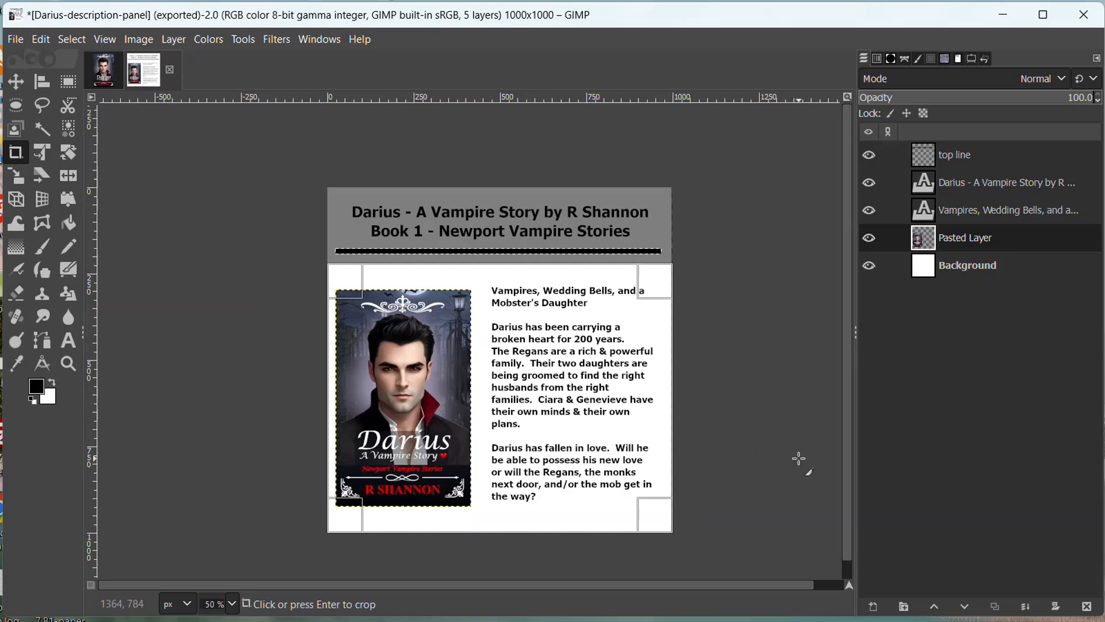
pyautogui.press('Return')
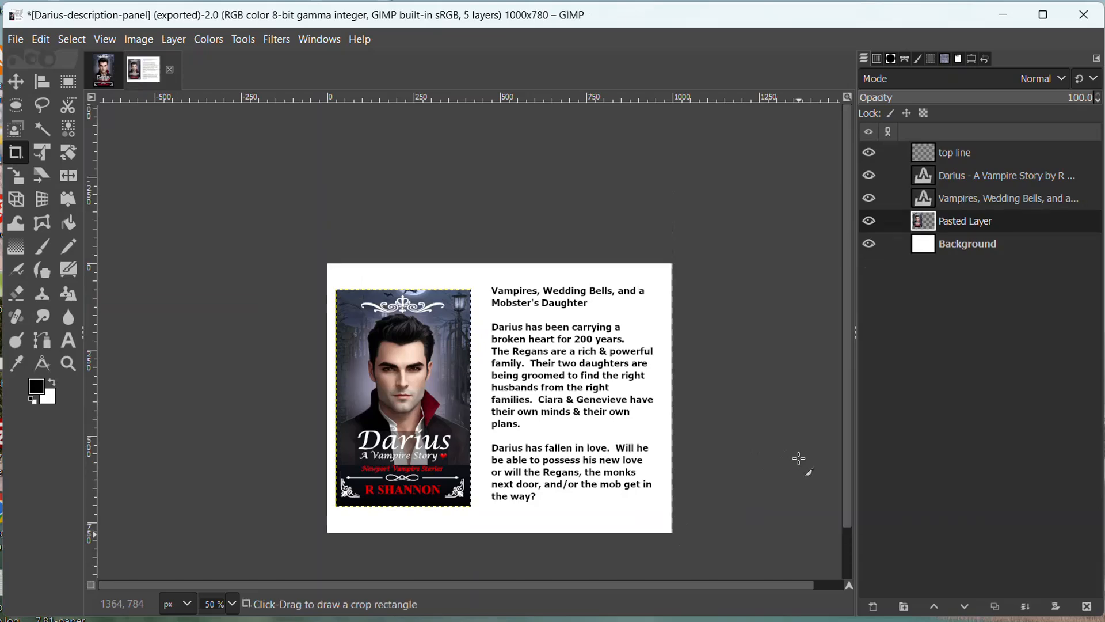
pyautogui.click(16, 39)
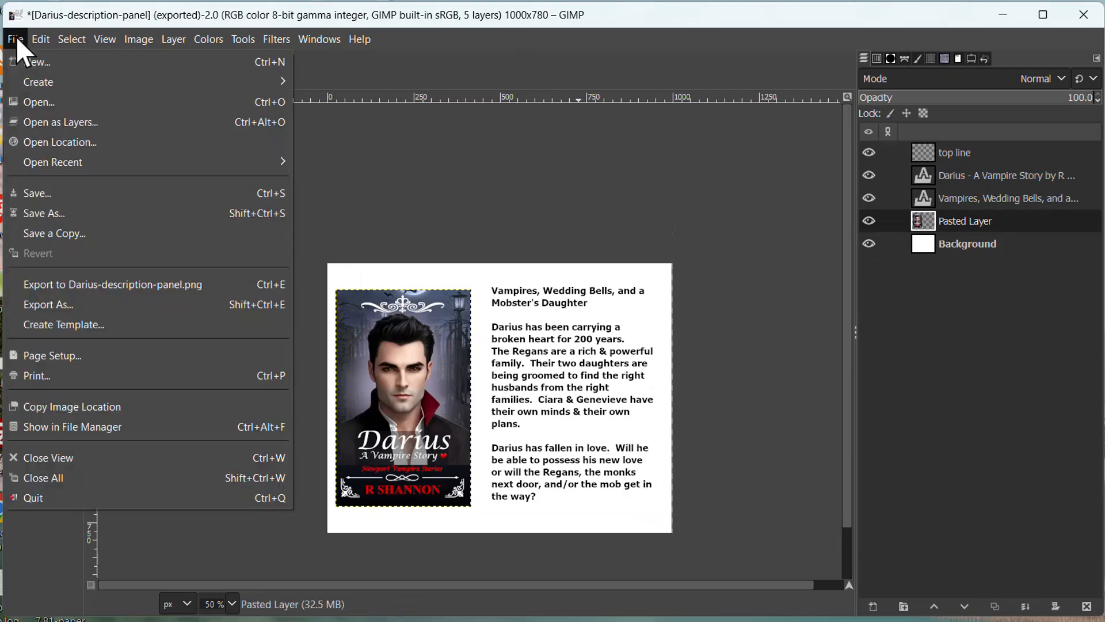
pyautogui.click(36, 302)
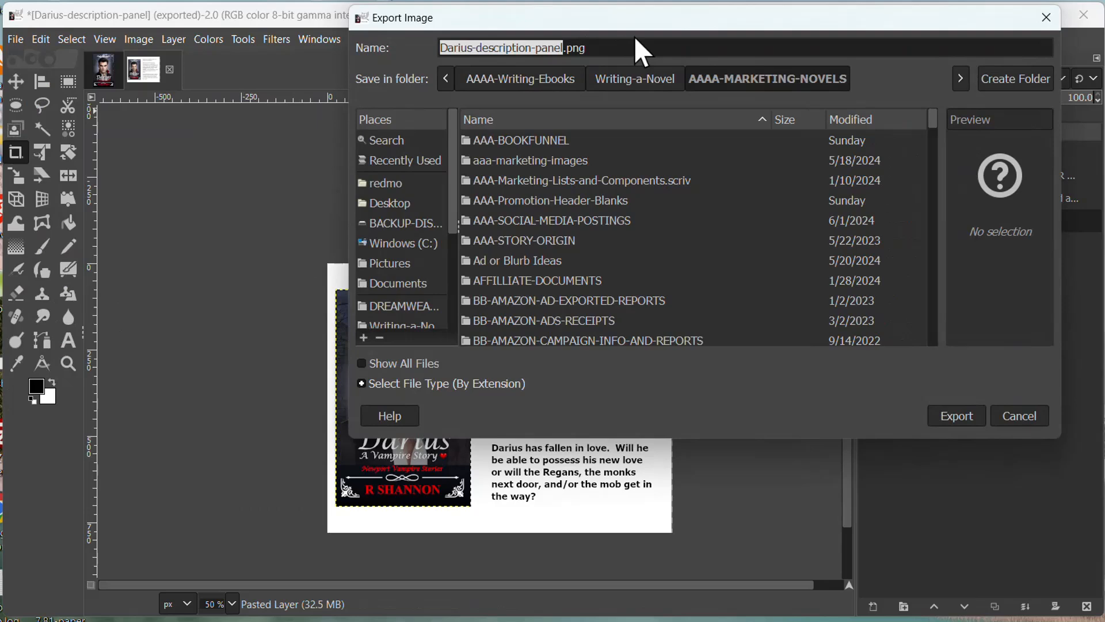
pyautogui.click(1022, 417)
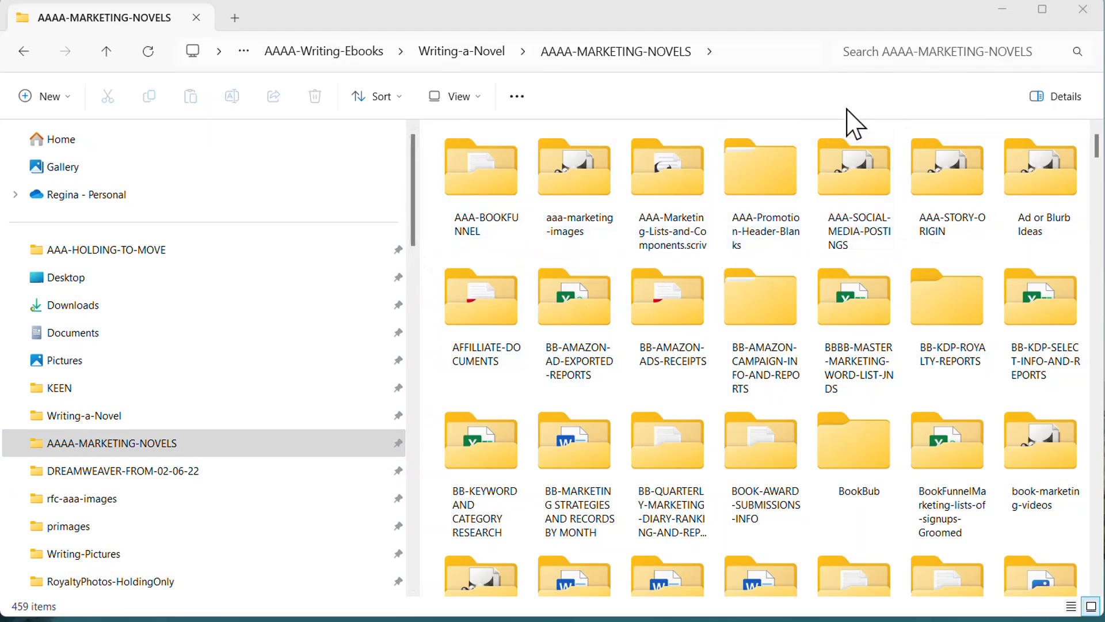
# - In File Explorer, search the AAAA-MARKETING-NOVELS folder for "Groomed" and look through the existing promotional graphics
pyautogui.click(869, 53)
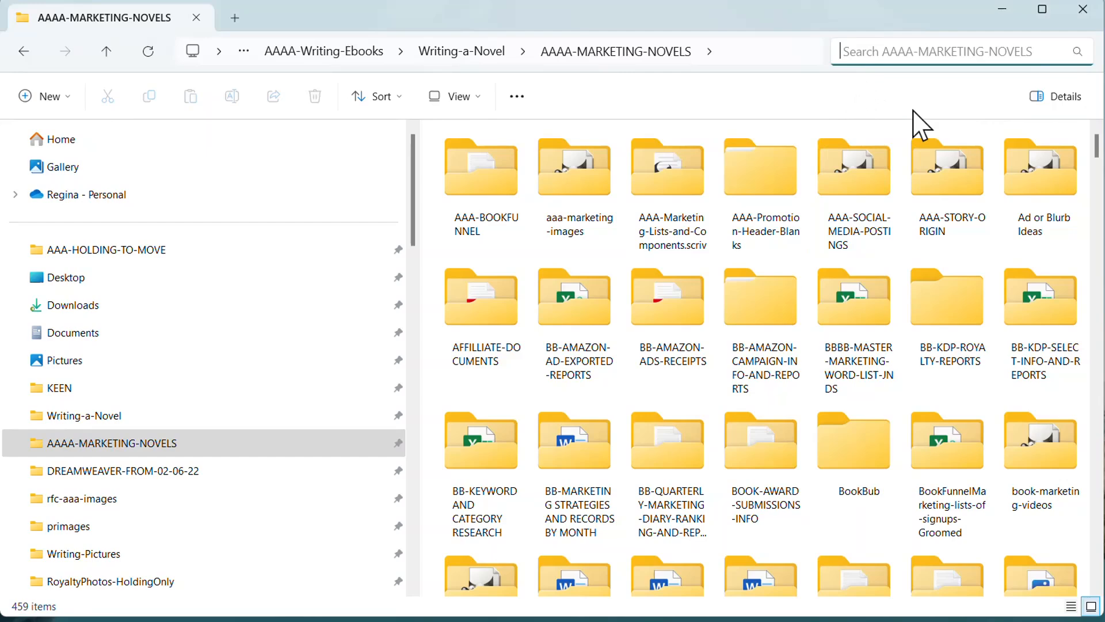
pyautogui.write('Groomed')
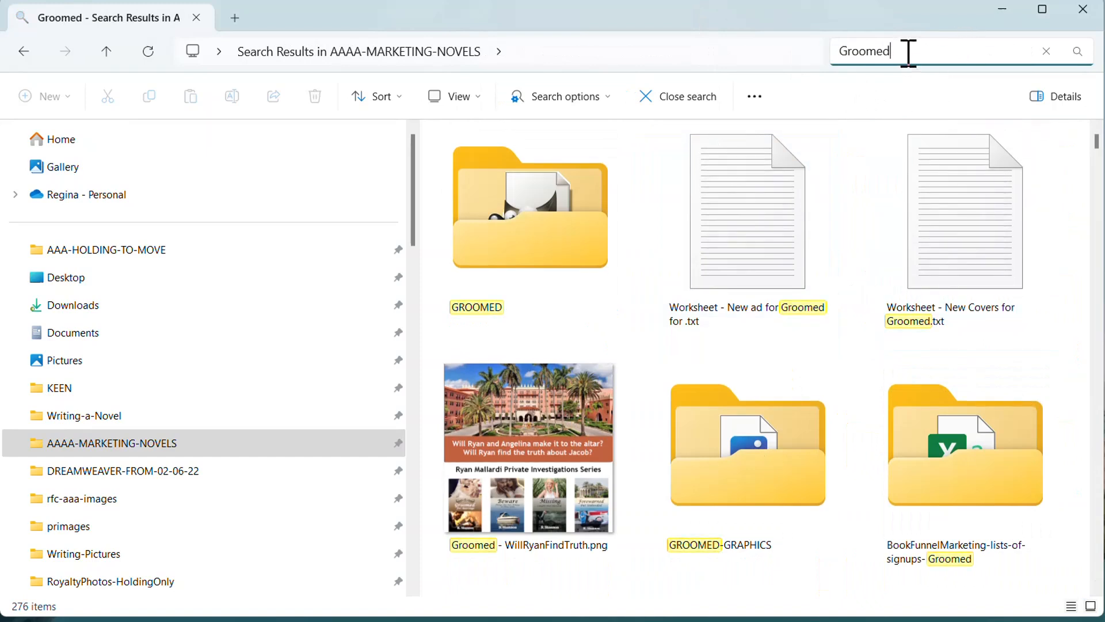
pyautogui.scroll(-5, 812, 316)
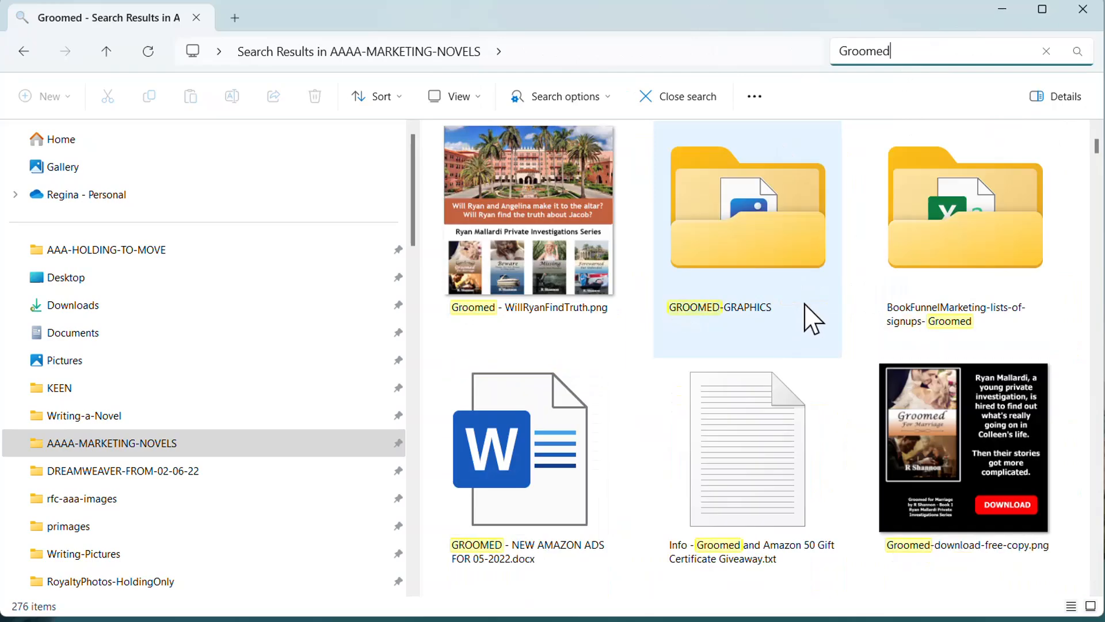
pyautogui.scroll(-10, 823, 345)
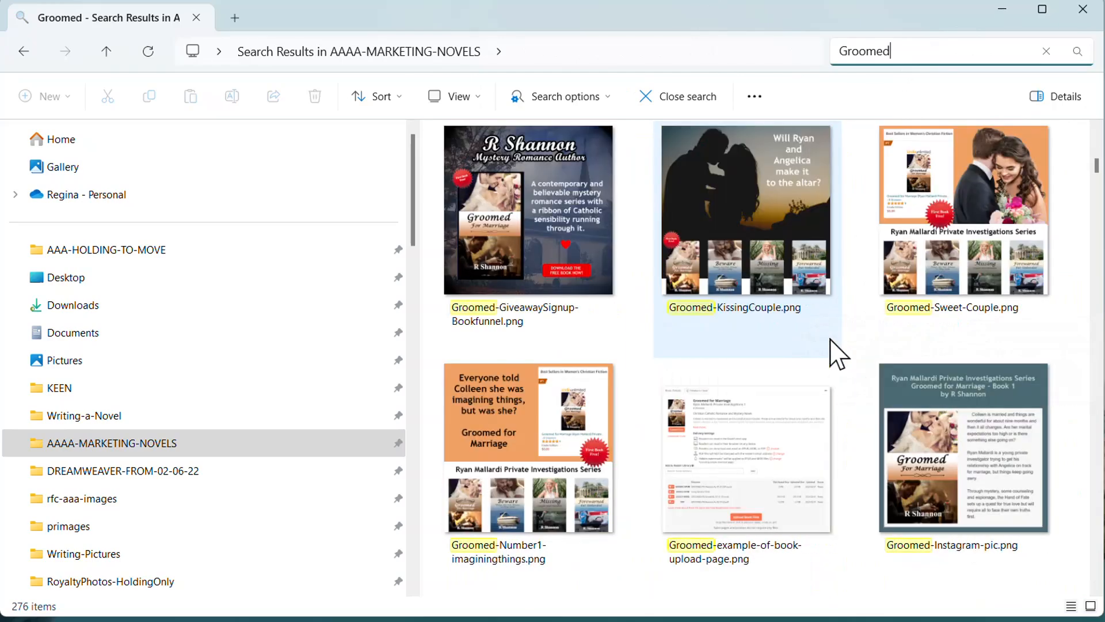
pyautogui.scroll(-10, 833, 352)
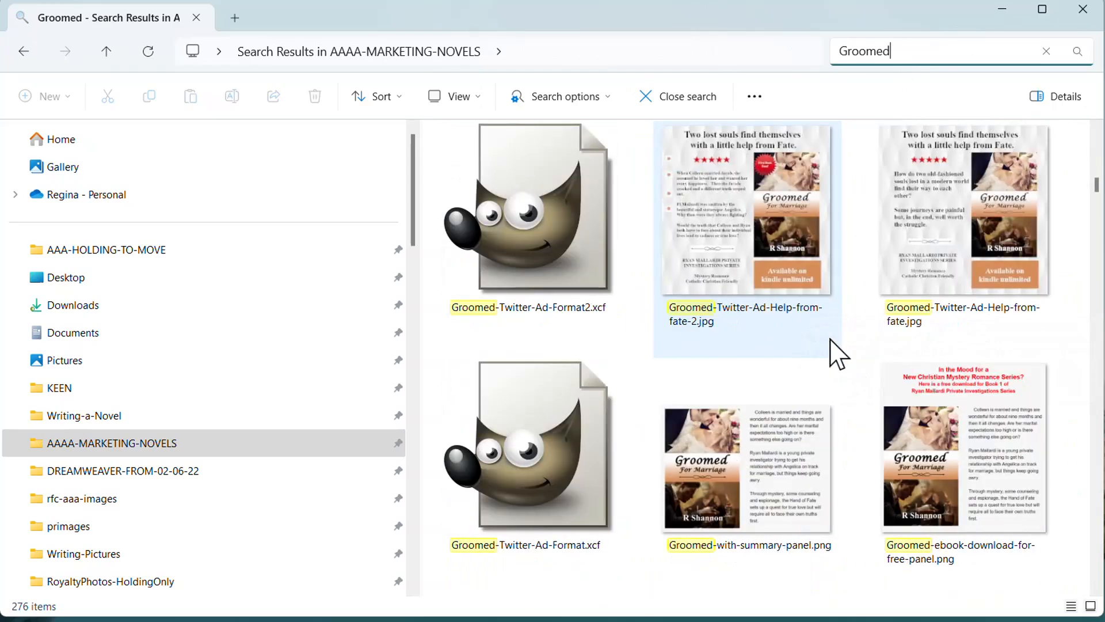
pyautogui.scroll(-7, 838, 352)
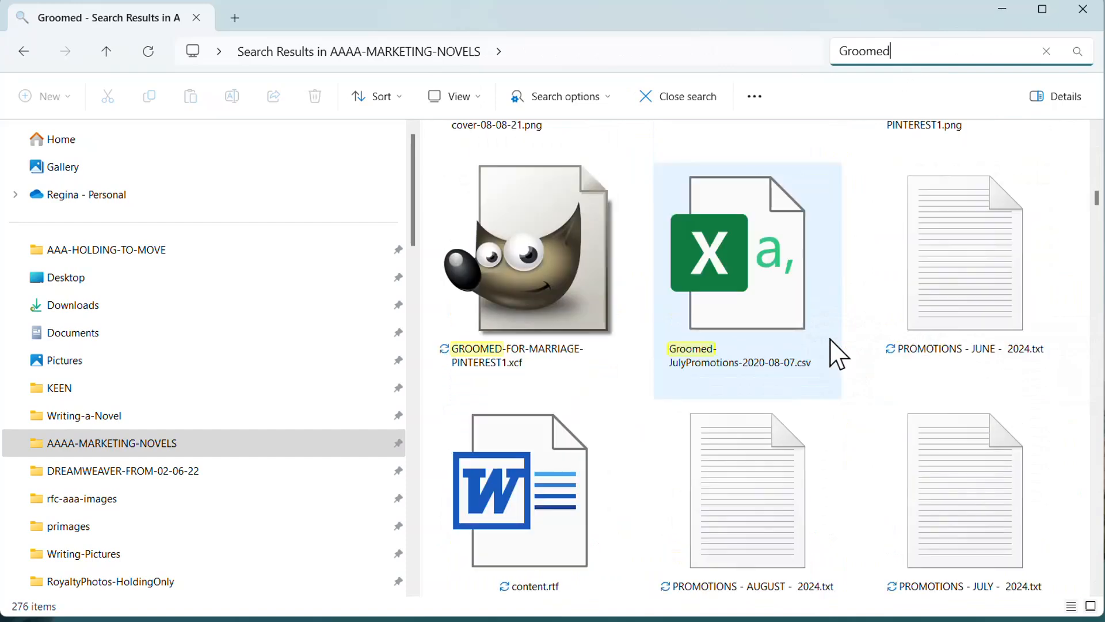
pyautogui.scroll(-5, 839, 352)
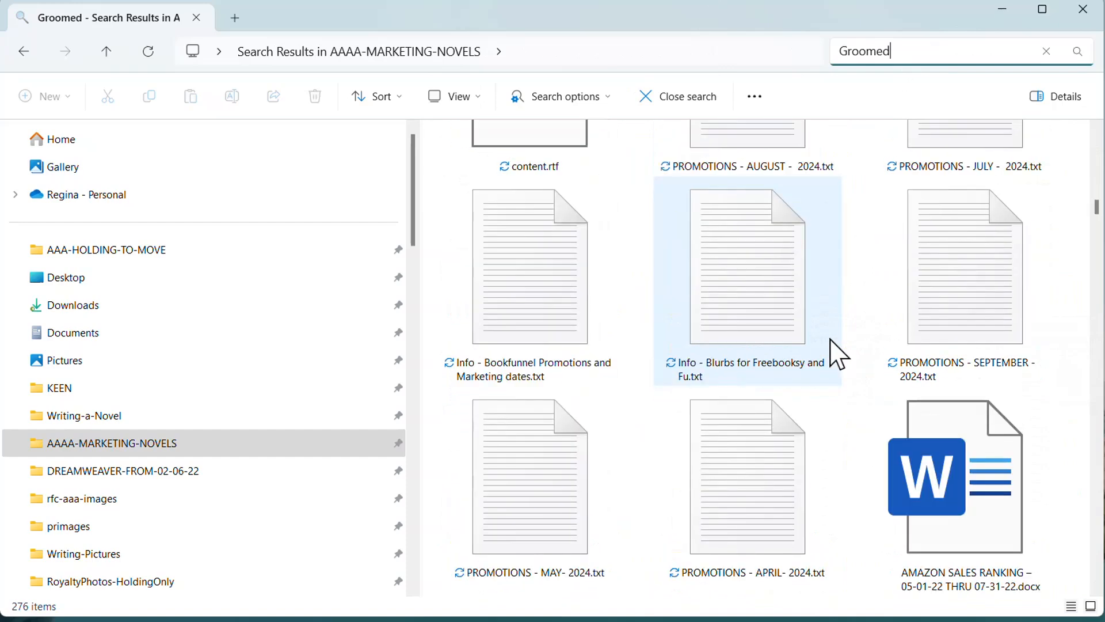
pyautogui.scroll(8, 838, 352)
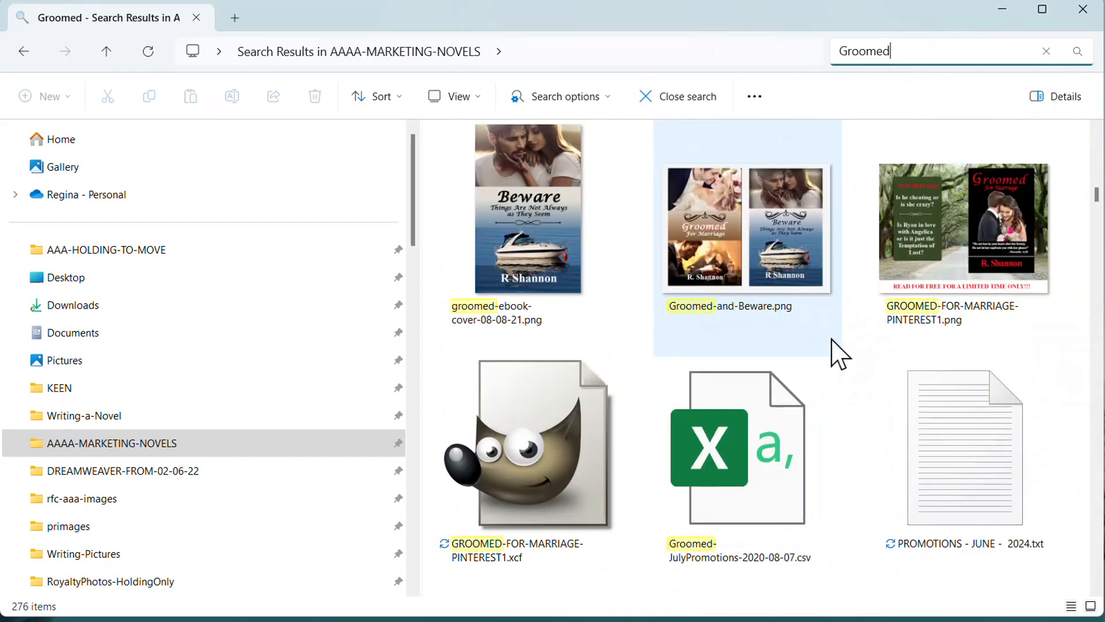
pyautogui.scroll(2, 837, 353)
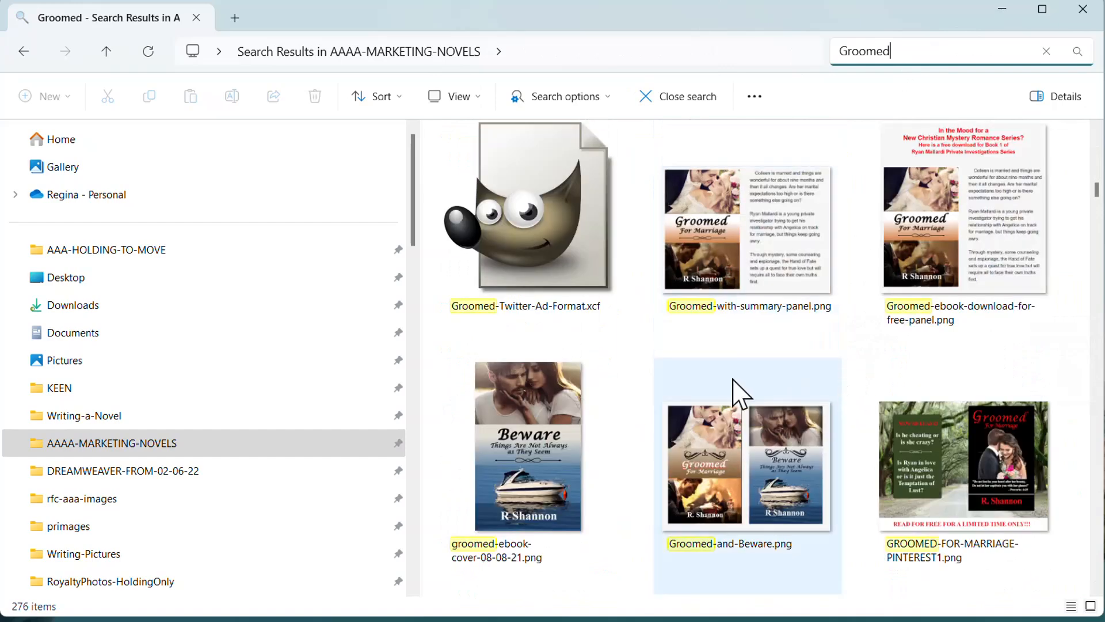
pyautogui.scroll(2, 831, 400)
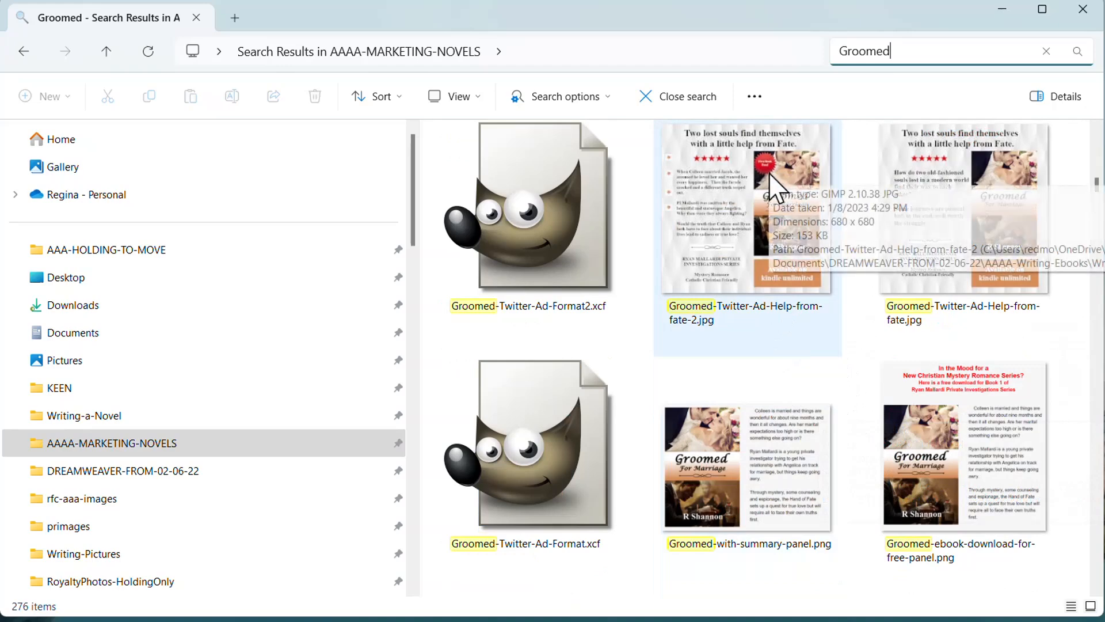
pyautogui.scroll(6, 789, 234)
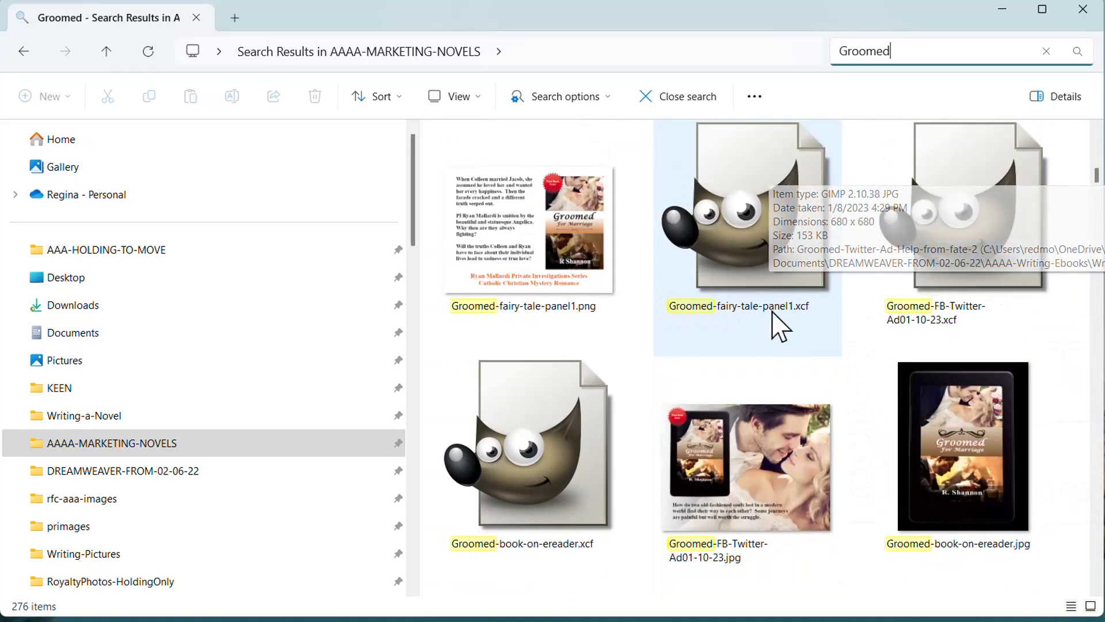
pyautogui.scroll(2, 753, 338)
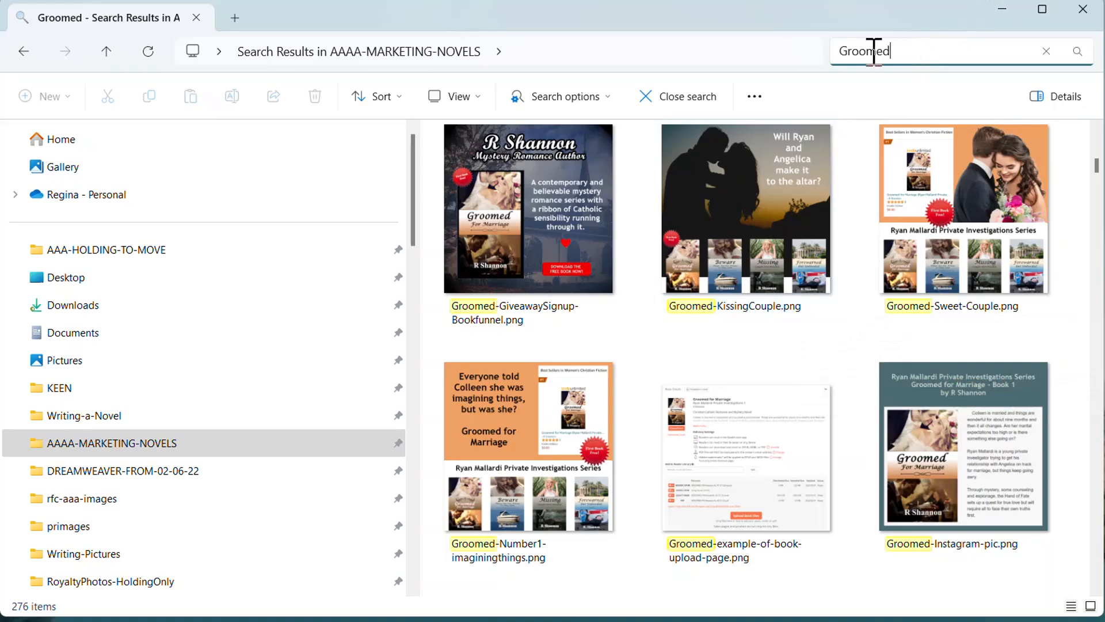
# - Search the AAAA-MARKETING-NOVELS folder for "Darius" and look through the book's existing promotional graphics
pyautogui.moveTo(876, 50); pyautogui.dragTo(808, 51)
pyautogui.write('Darius')
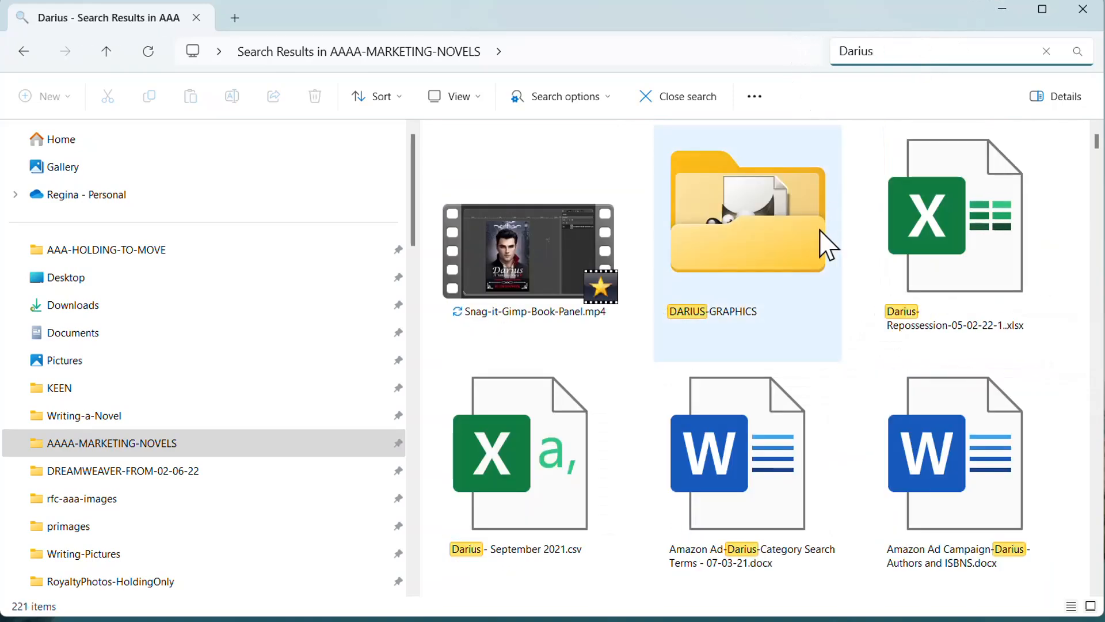
pyautogui.scroll(-4, 846, 264)
pyautogui.scroll(-6, 857, 283)
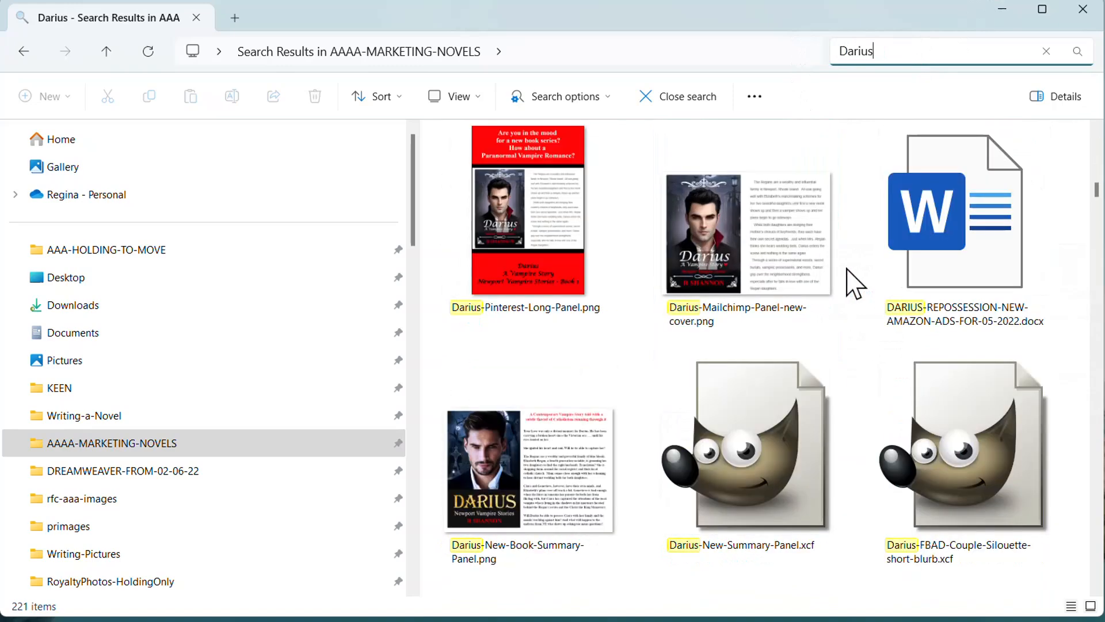
pyautogui.scroll(-3, 854, 284)
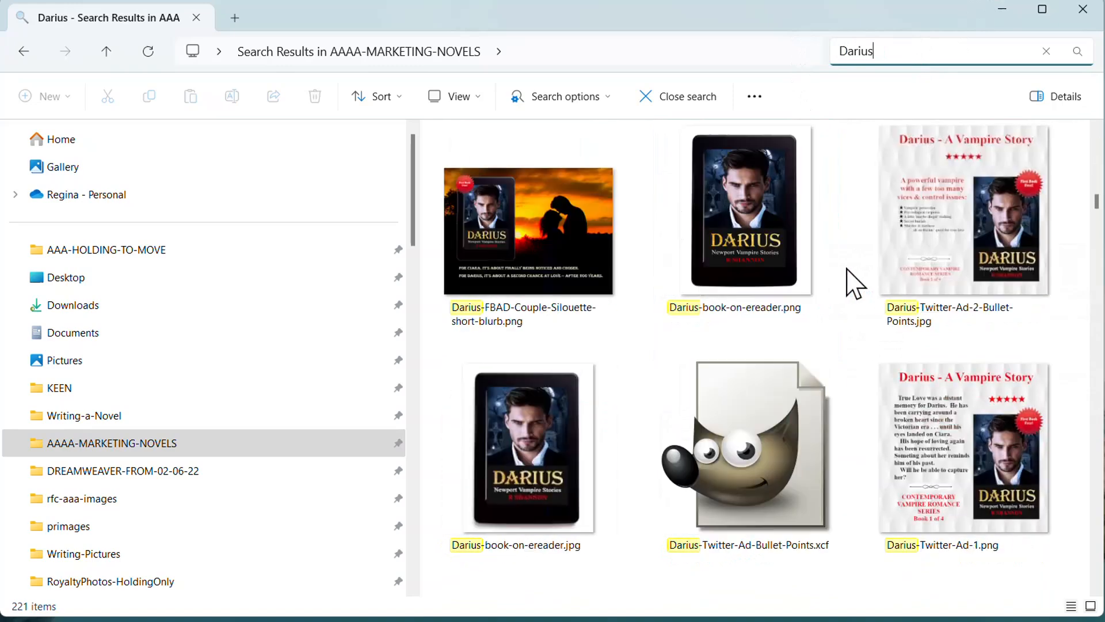
# - Search the marketing folder for "NVS" and browse the files and graphics of that book series
pyautogui.click(915, 50)
pyautogui.write('NVS')
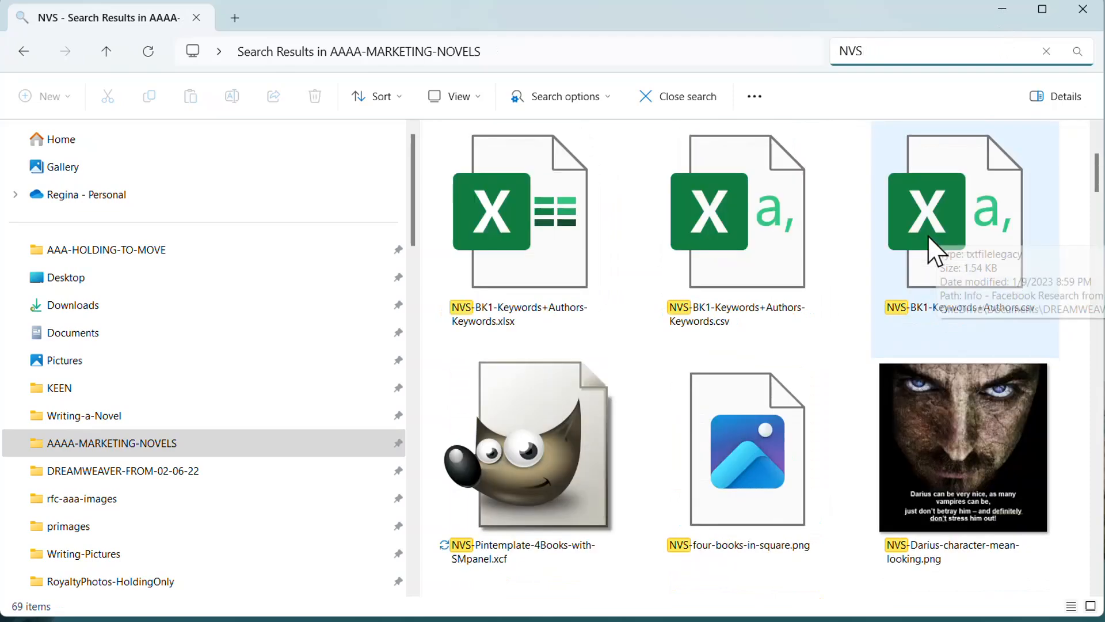
pyautogui.scroll(-4, 929, 237)
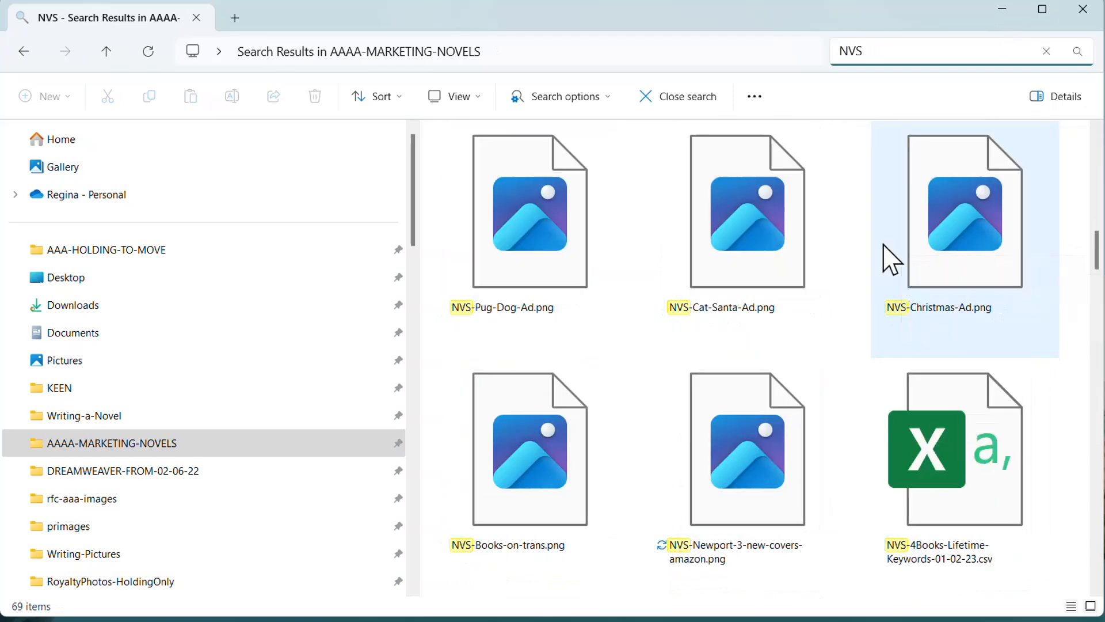
pyautogui.scroll(-6, 884, 245)
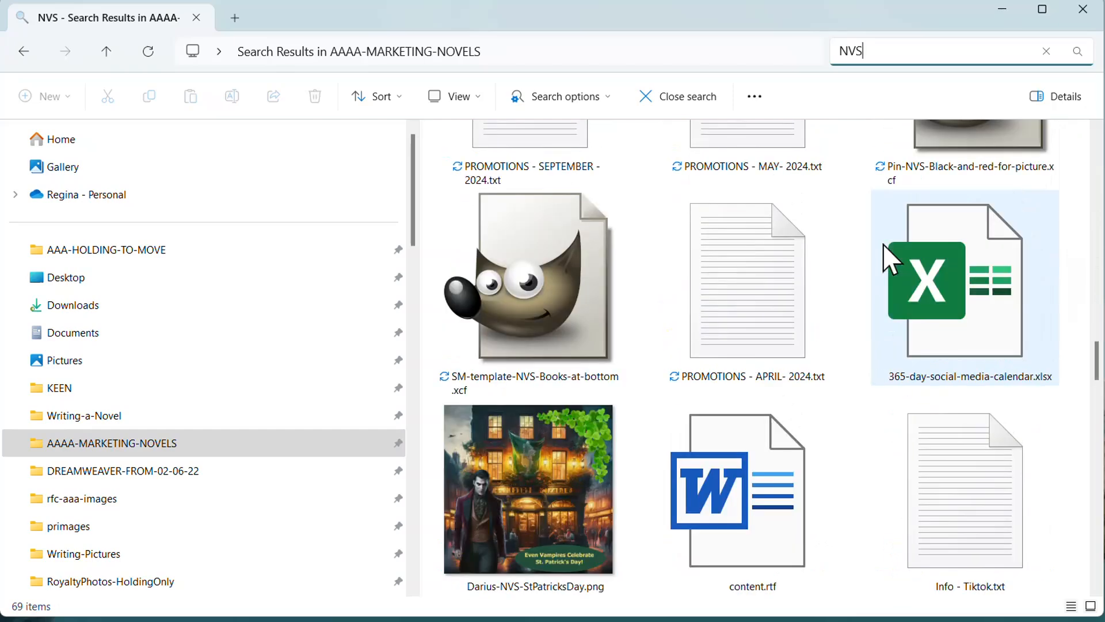
pyautogui.scroll(-5, 883, 243)
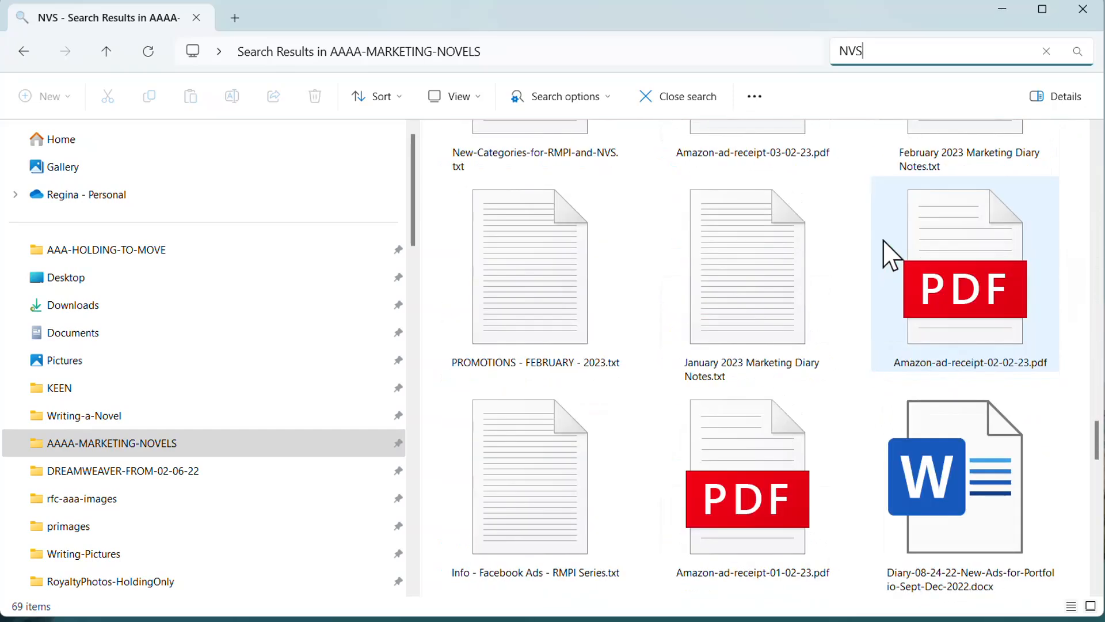
pyautogui.scroll(15, 892, 250)
# - Replace the search term with "JNDS" and look through the Jack Nolan Detective Series graphics
pyautogui.moveTo(873, 54); pyautogui.dragTo(833, 53)
pyautogui.moveTo(1024, 3)
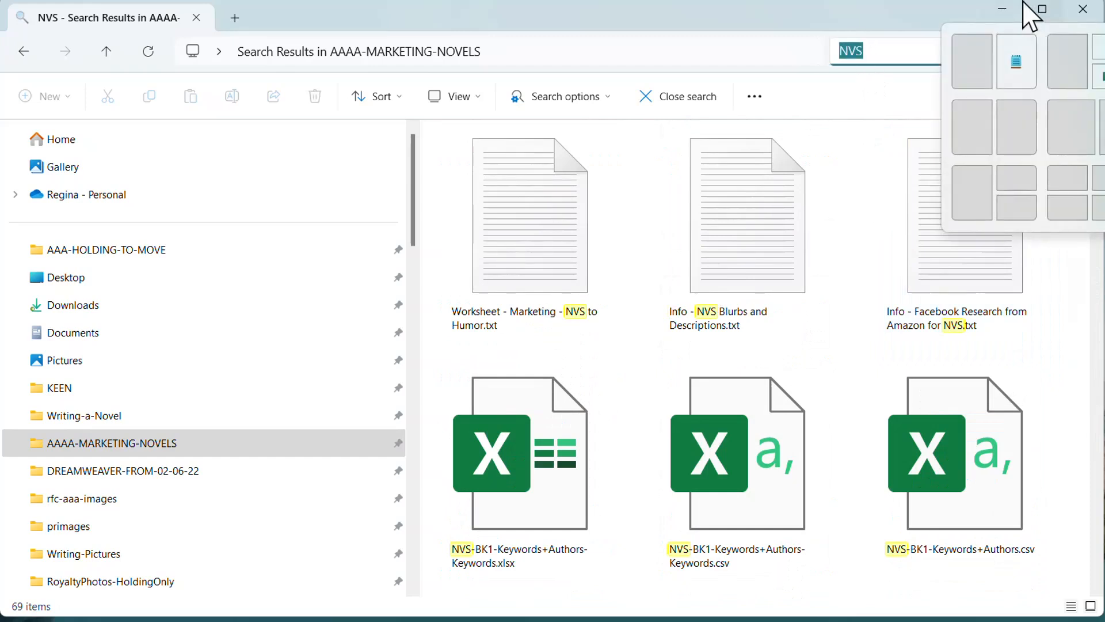
pyautogui.write('J')
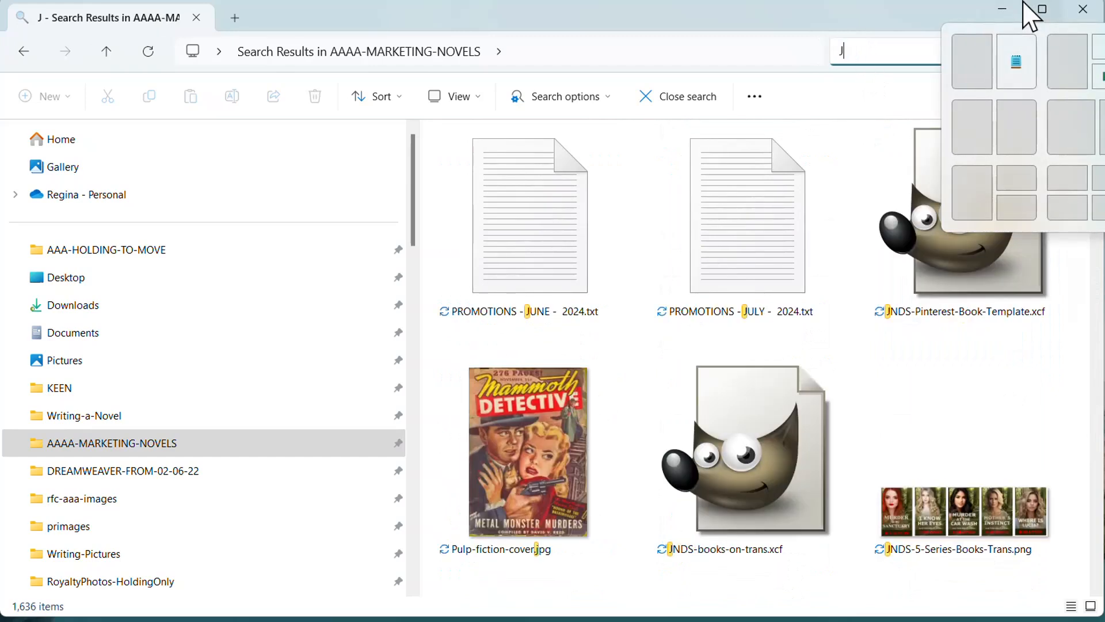
pyautogui.write('NDS')
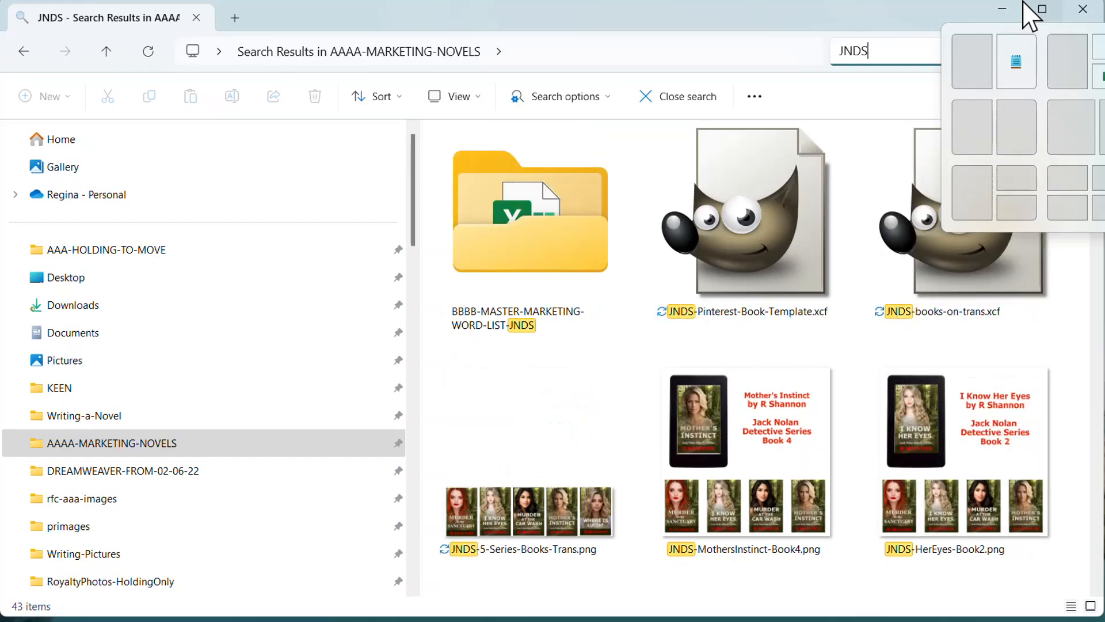
pyautogui.scroll(-12, 866, 259)
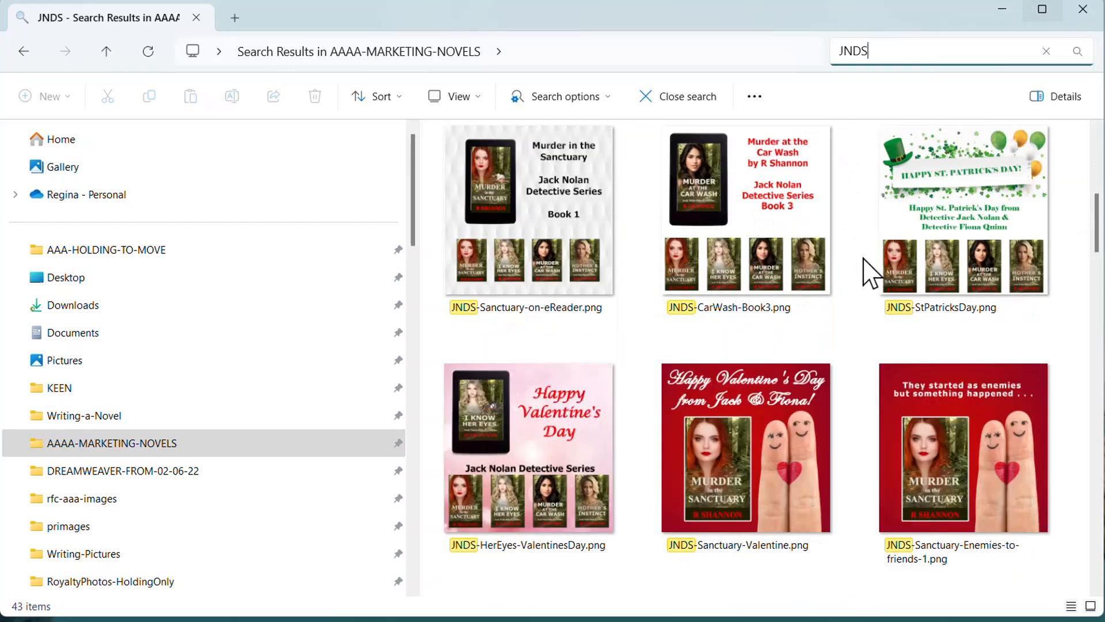
pyautogui.scroll(-10, 869, 273)
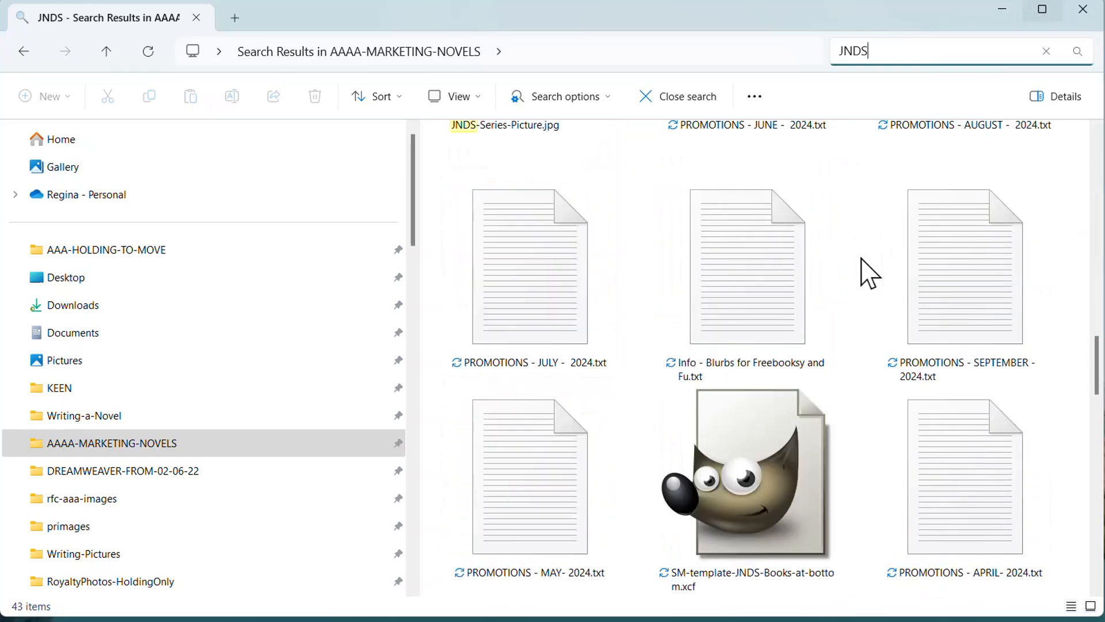
pyautogui.scroll(20, 869, 270)
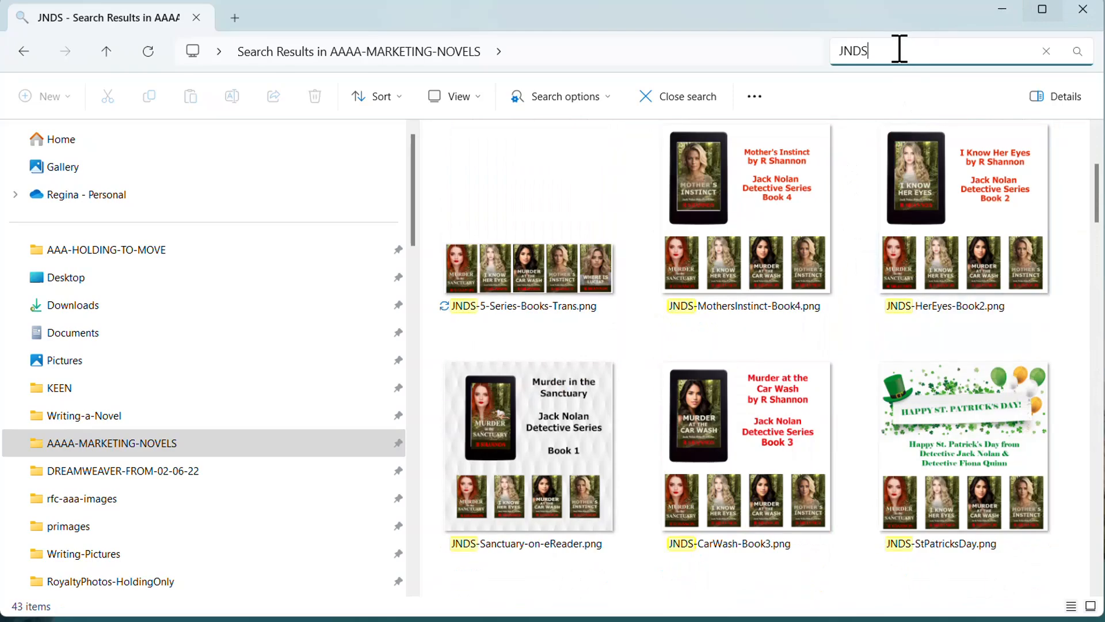
# - Search the marketing folder for "RMPI" and browse the Ryan Mallardi Private Investigations series files and ads
pyautogui.moveTo(898, 47); pyautogui.dragTo(816, 44)
pyautogui.write('RMPI')
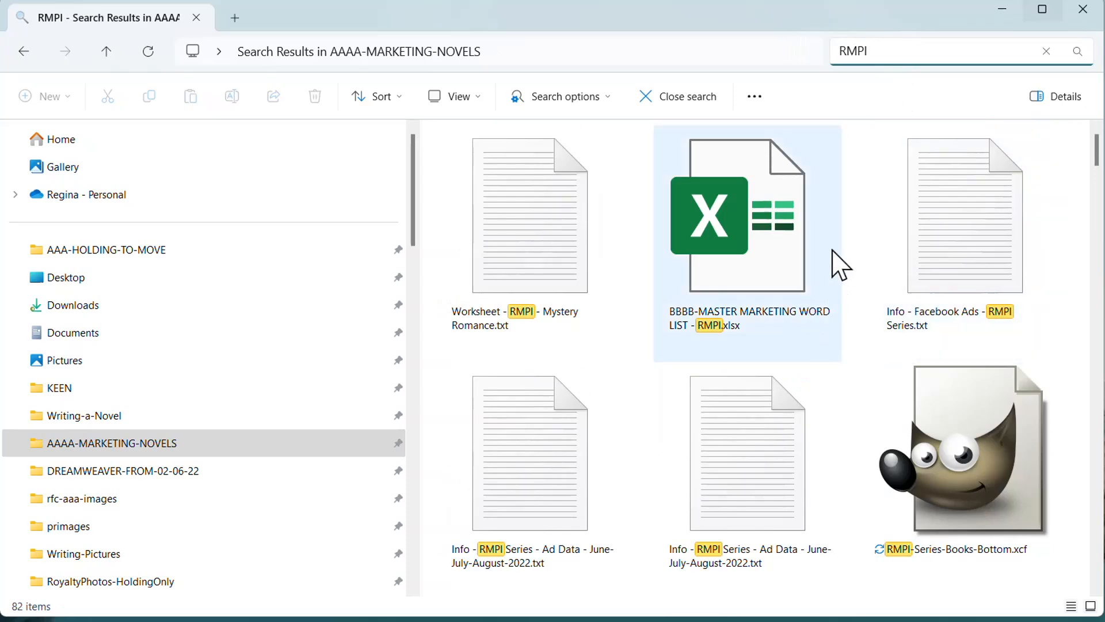
pyautogui.scroll(-2, 832, 244)
pyautogui.scroll(-10, 833, 244)
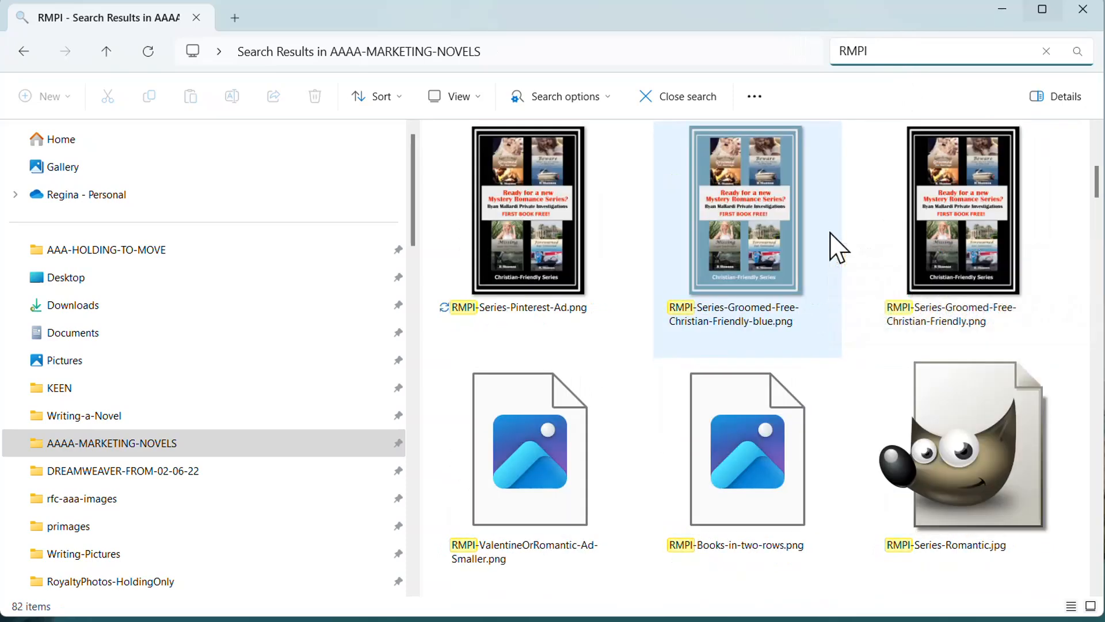
pyautogui.scroll(-10, 764, 267)
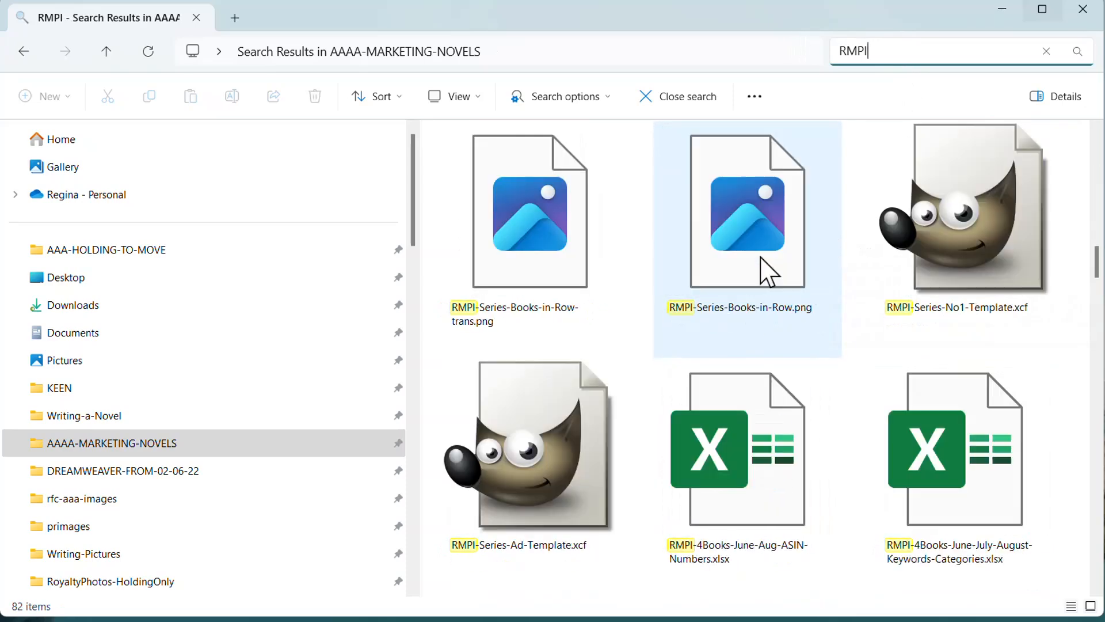
pyautogui.scroll(-5, 765, 262)
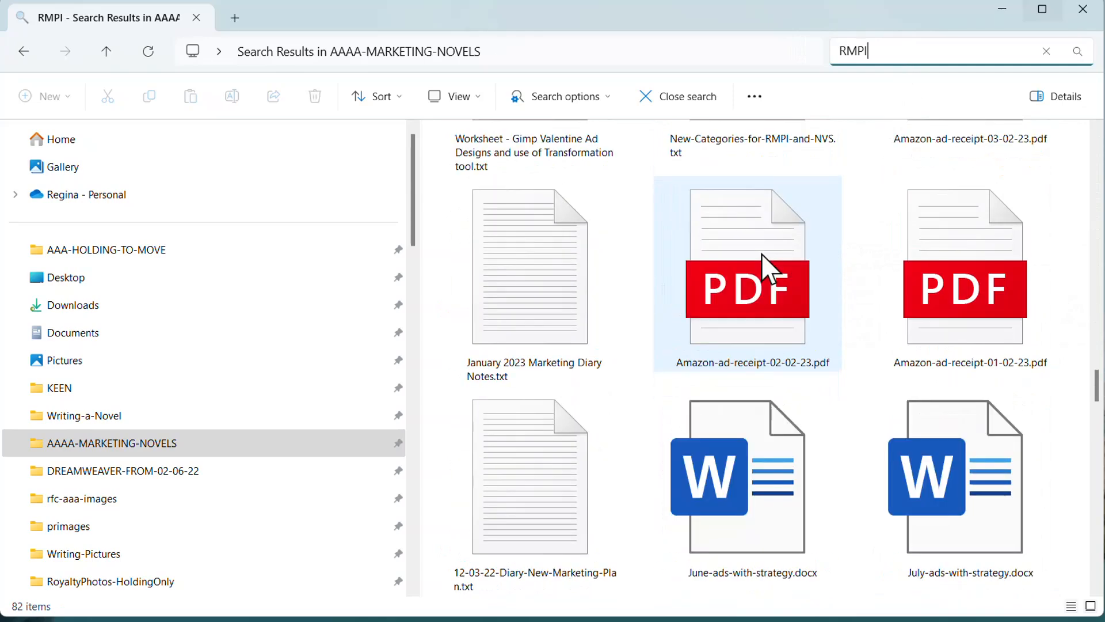
pyautogui.click(842, 51)
pyautogui.press('BackSpace')
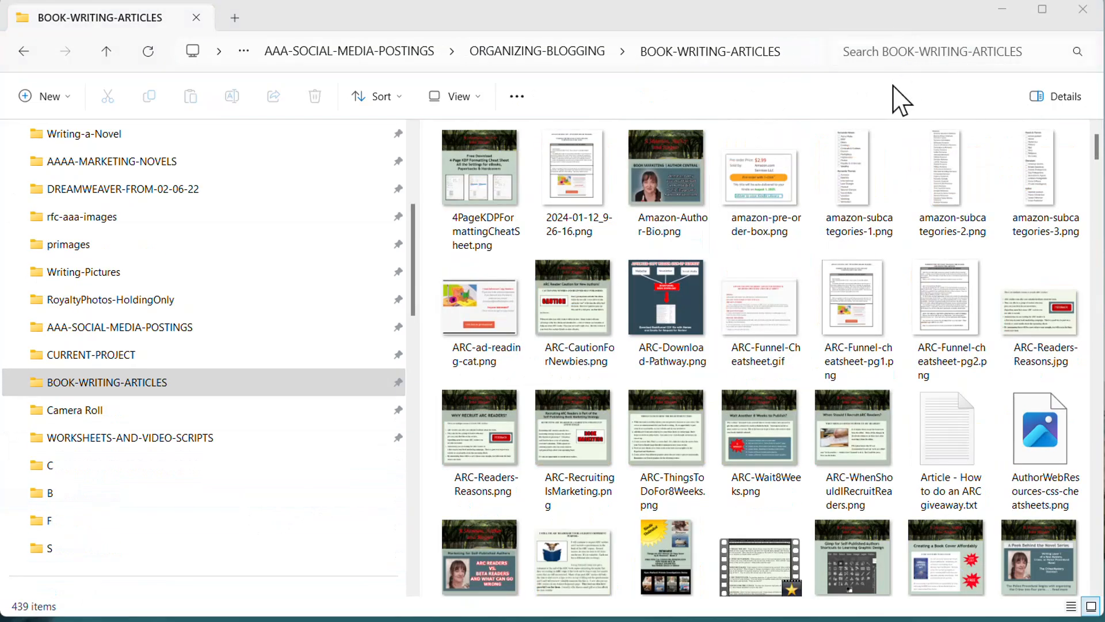
# - Search the BOOK-WRITING-ARTICLES folder for "Gimp" and look through the article graphics
pyautogui.click(855, 54)
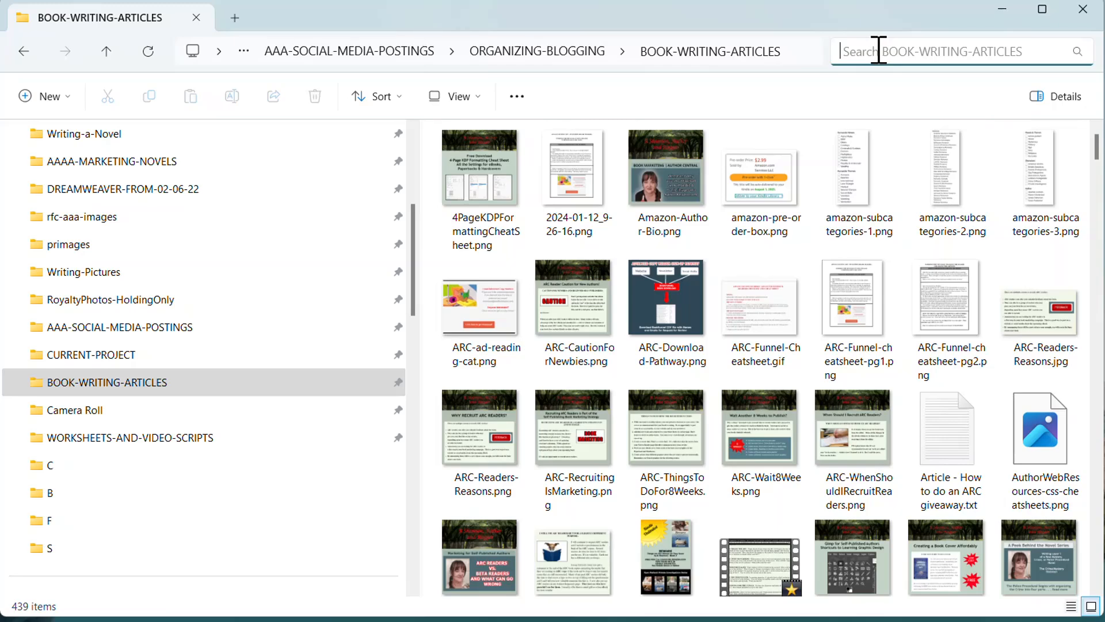
pyautogui.write('Gimp')
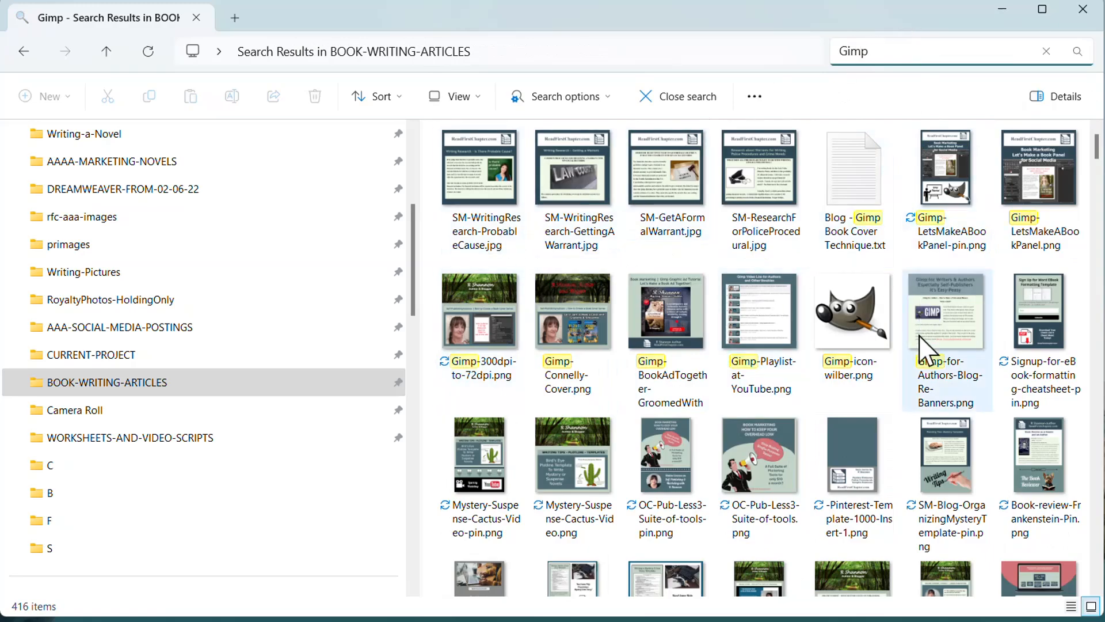
pyautogui.scroll(-8, 920, 337)
pyautogui.scroll(-4, 821, 408)
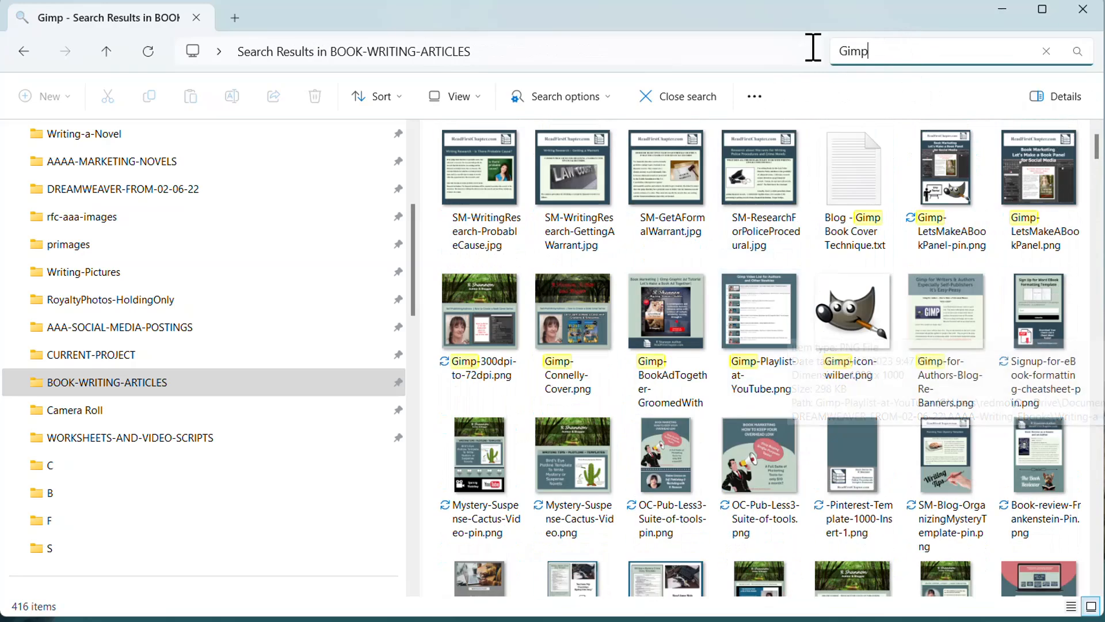
# - Change the search in BOOK-WRITING-ARTICLES to "blog" and review the blog post graphics
pyautogui.moveTo(866, 51); pyautogui.dragTo(827, 51)
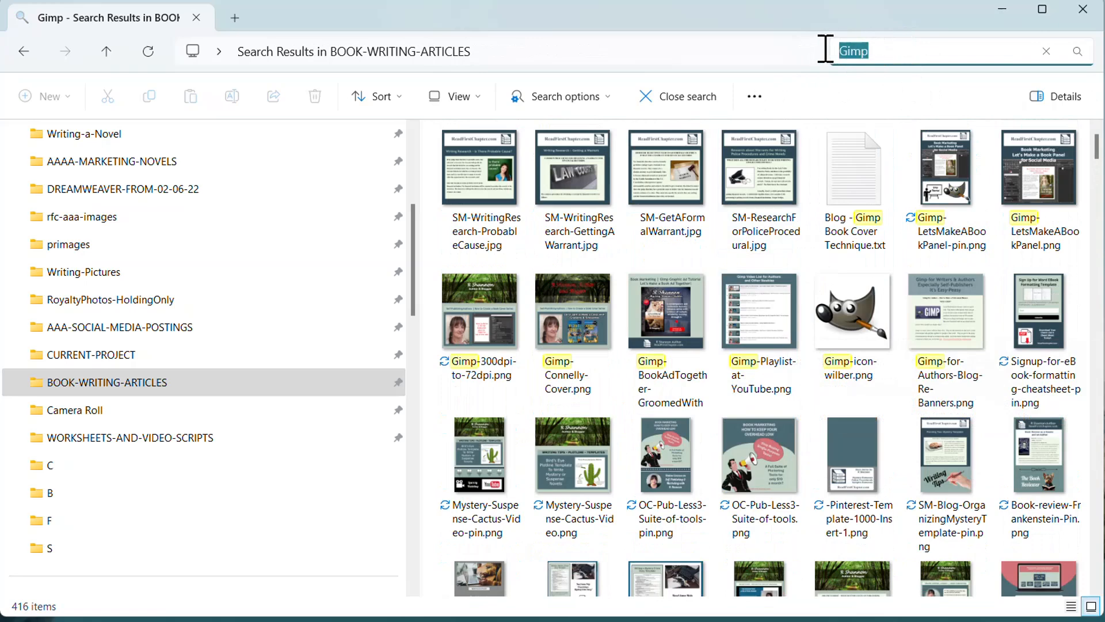
pyautogui.write('blog')
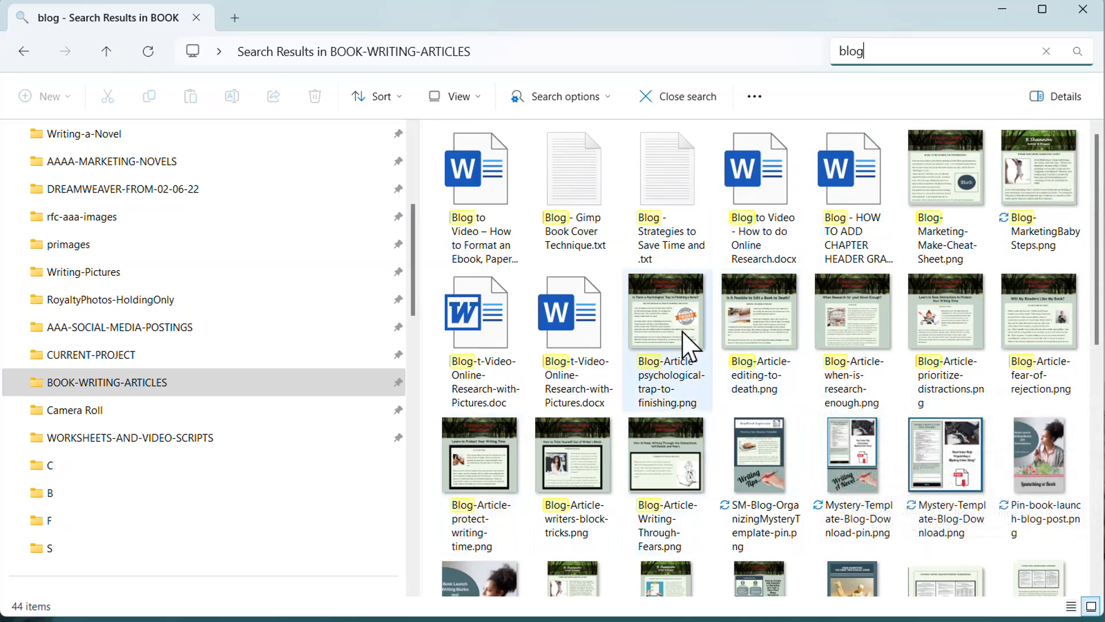
pyautogui.scroll(-5, 736, 449)
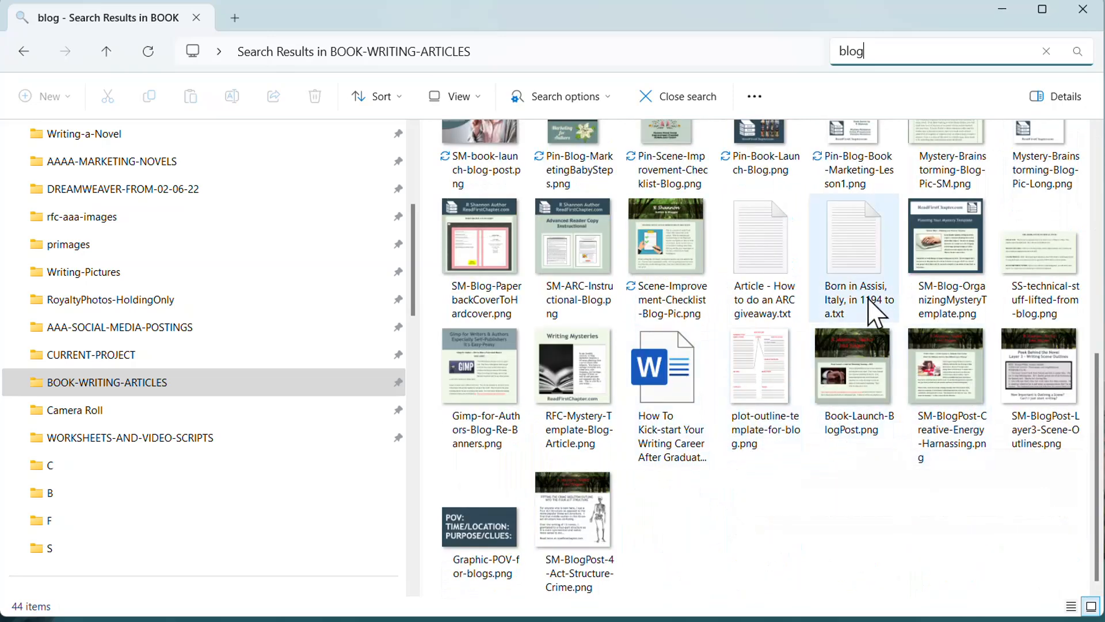
pyautogui.scroll(5, 872, 314)
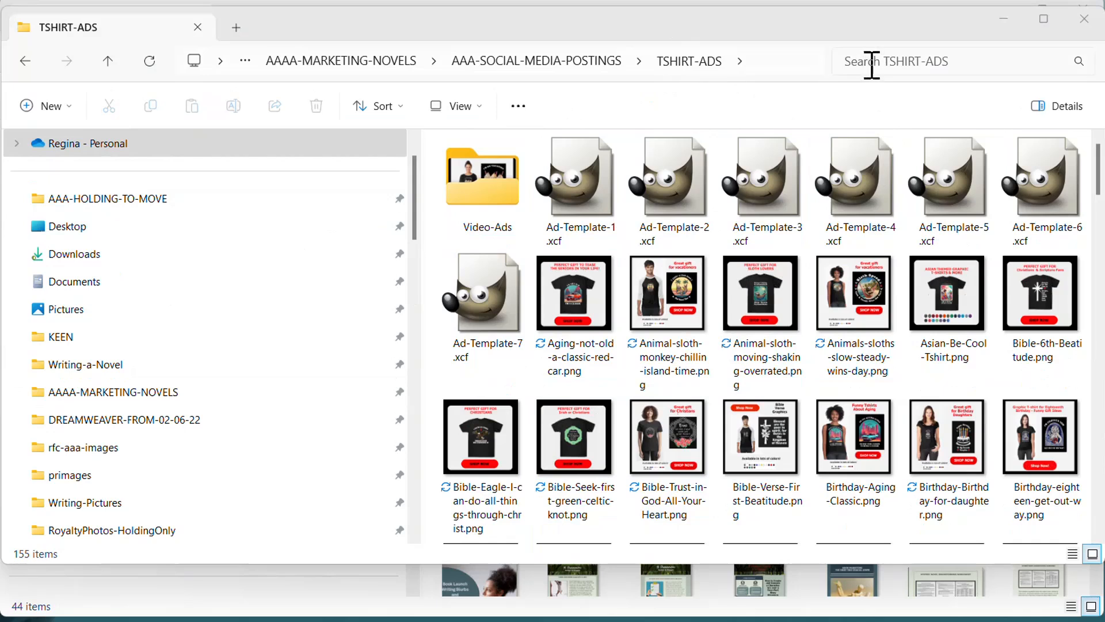
# - Search the TSHIRT-ADS folder for "Patriot-" and look through the patriotic T-shirt ads
pyautogui.click(930, 58)
pyautogui.moveTo(1045, 23)
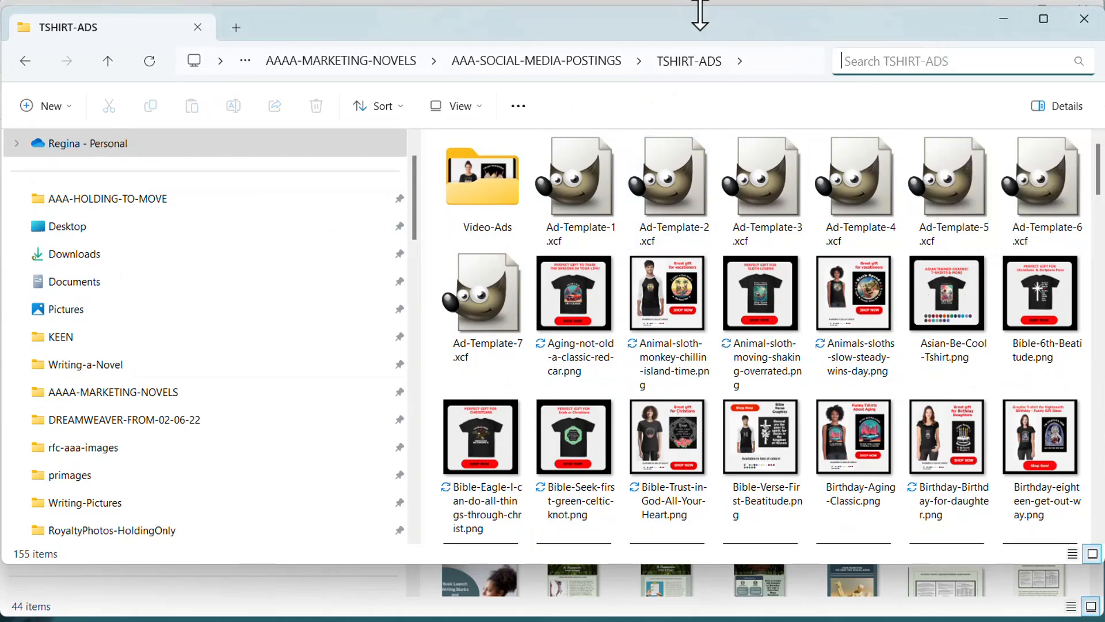
pyautogui.write('Patr')
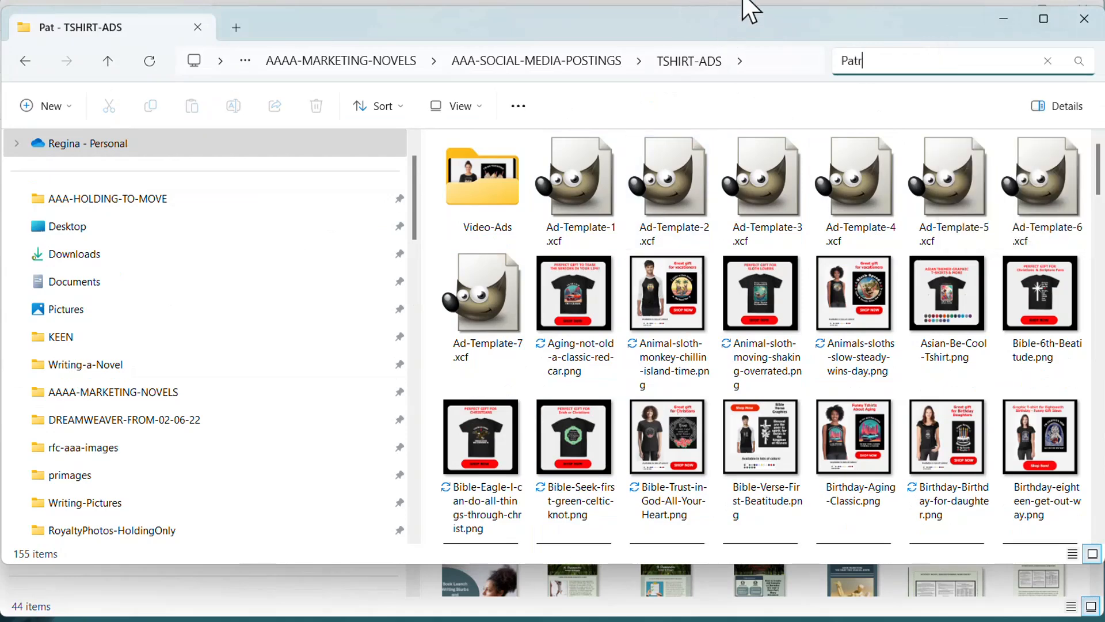
pyautogui.write('iot-')
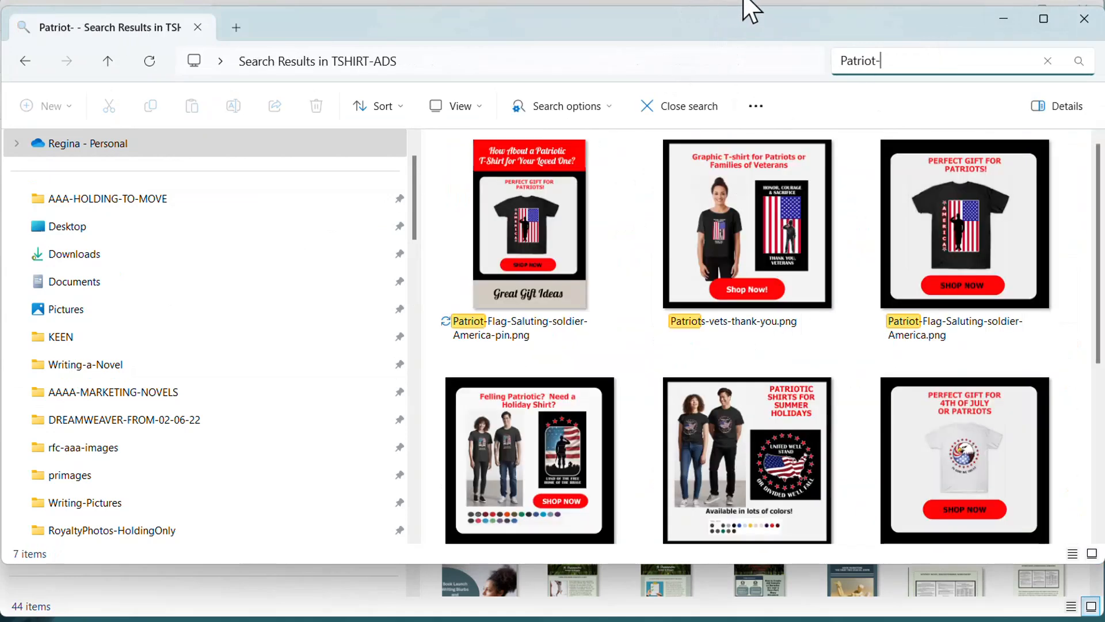
pyautogui.scroll(-3, 833, 276)
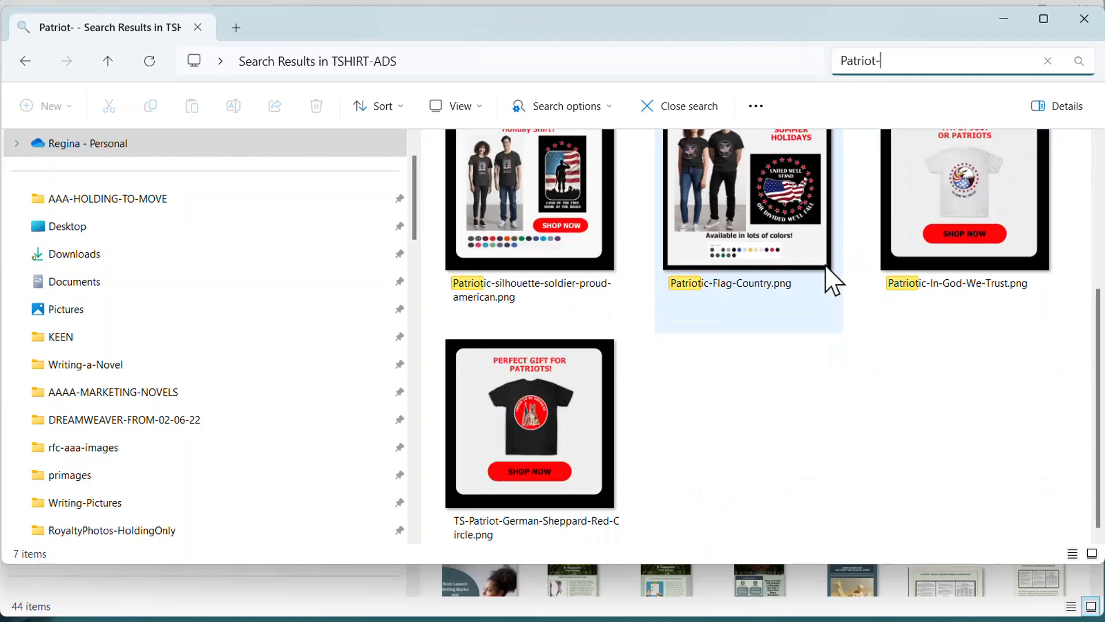
pyautogui.scroll(4, 831, 276)
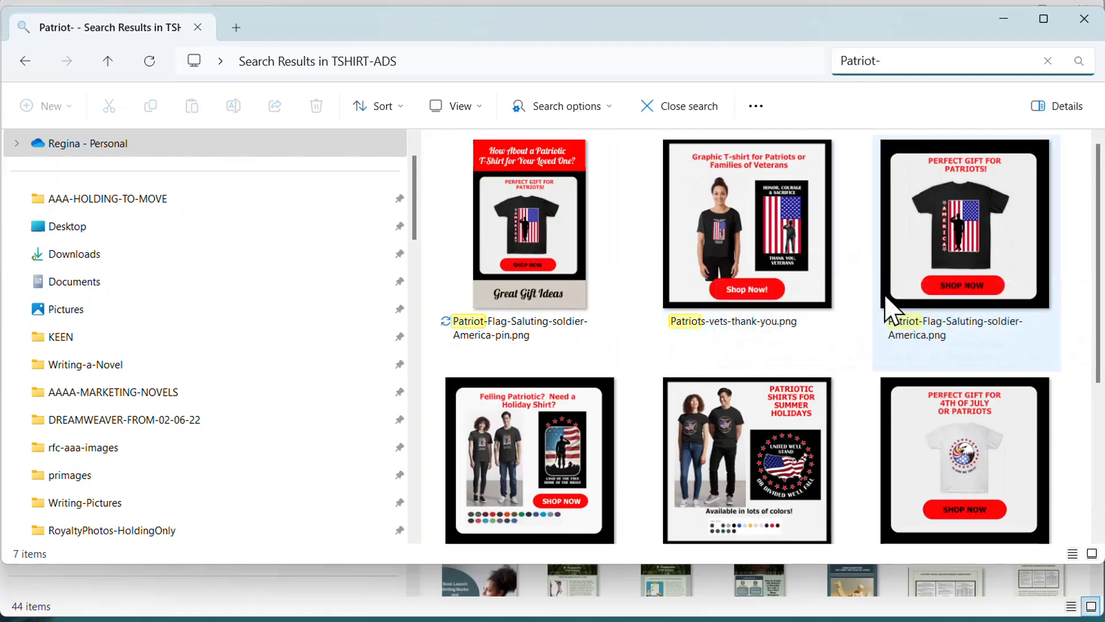
# - Change the T-shirt ad search to "Reading" and review the reading-themed shirt ads
pyautogui.moveTo(909, 56); pyautogui.dragTo(818, 62)
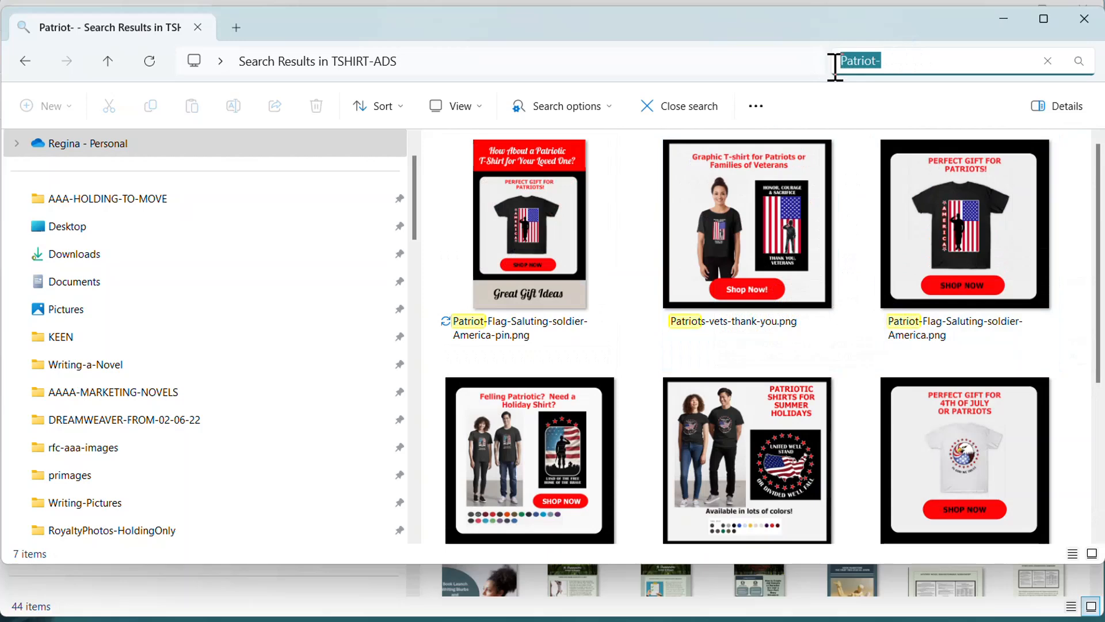
pyautogui.write('Reading')
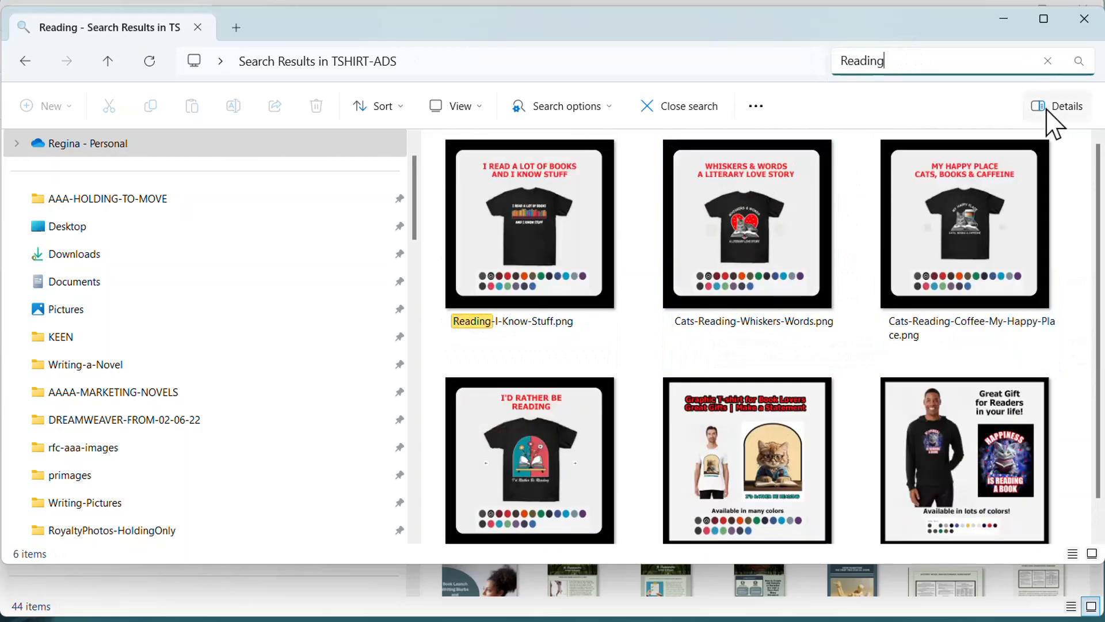
pyautogui.scroll(-2, 798, 244)
pyautogui.scroll(2, 806, 236)
# - Search the T-shirt ads for "Books", view the book-themed designs and clear the search to list the whole folder
pyautogui.moveTo(910, 61); pyautogui.dragTo(740, 82)
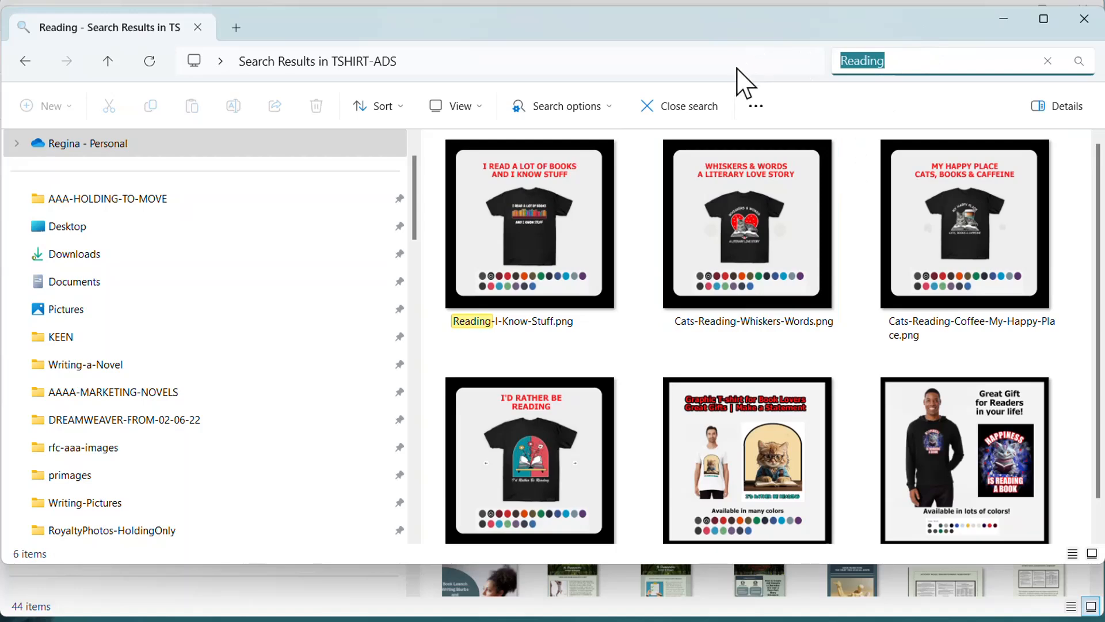
pyautogui.write('Books')
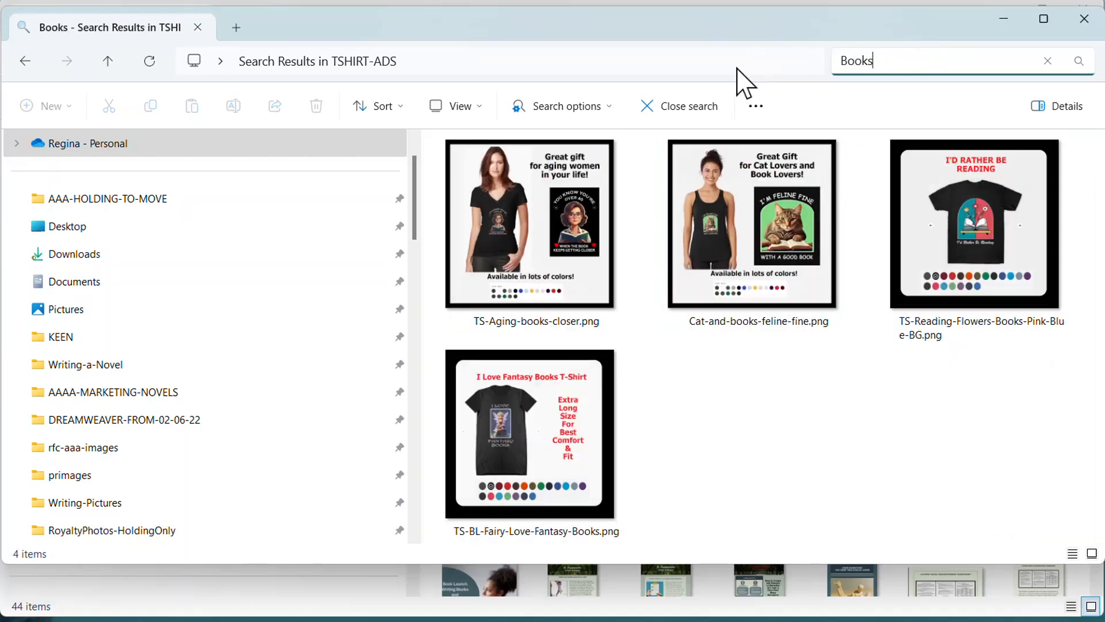
pyautogui.press('BackSpace')
pyautogui.press('BackSpace')
pyautogui.press('BackSpace')
pyautogui.press('BackSpace')
pyautogui.press('BackSpace')
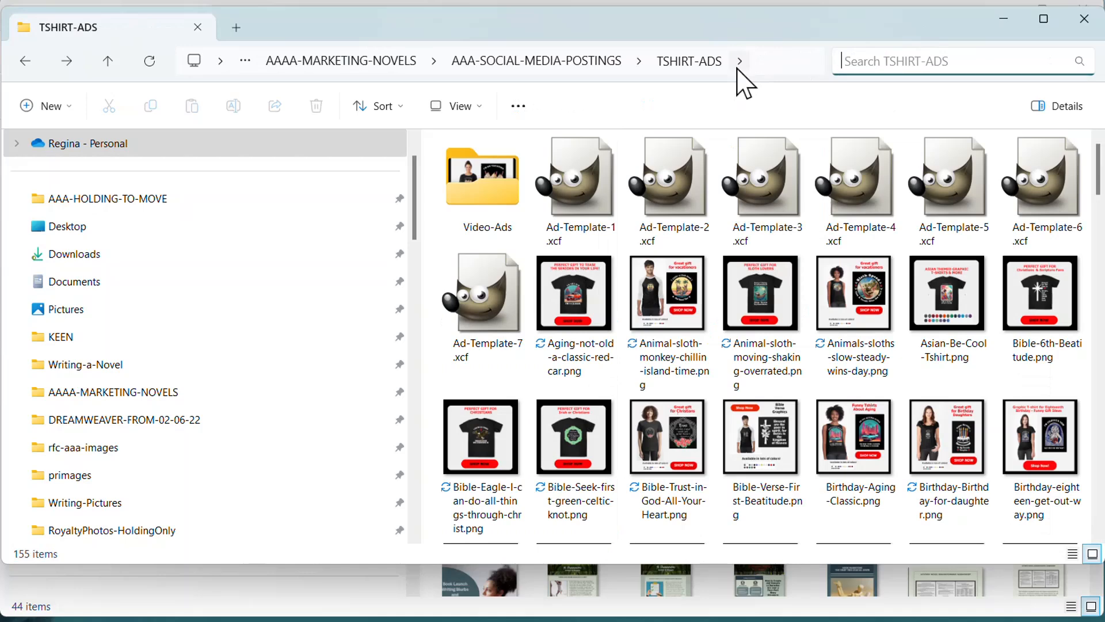
# - Search the TSHIRT-ADS folder for "Music", narrow it to "Music-guitar" and look through the guitar-themed shirt ads
pyautogui.write('M')
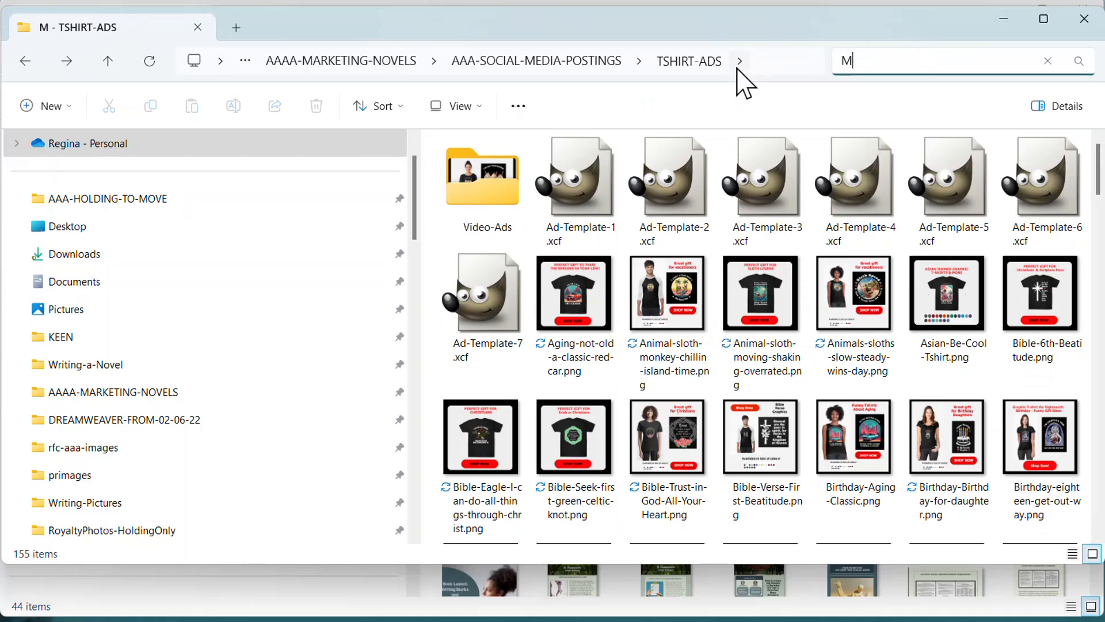
pyautogui.write('usic')
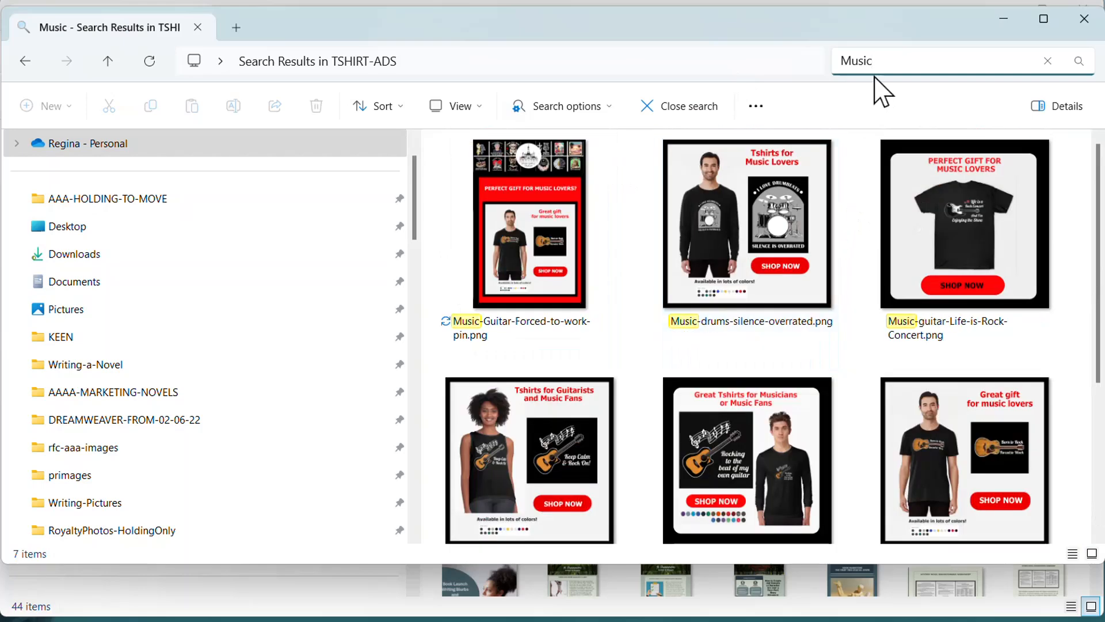
pyautogui.write('-guitar')
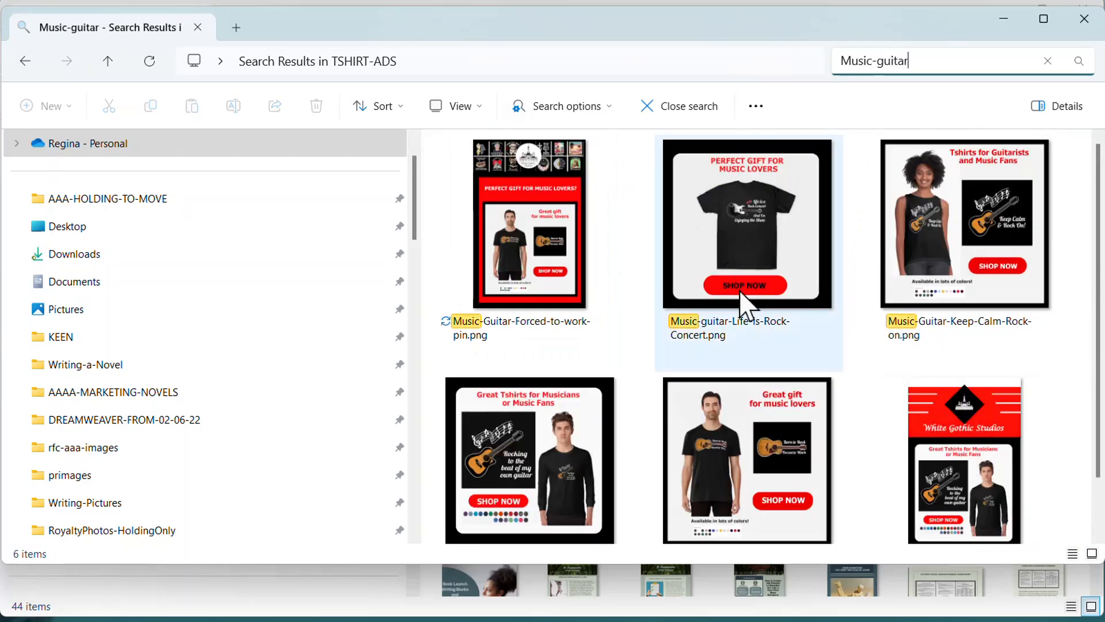
pyautogui.scroll(-1, 715, 310)
pyautogui.scroll(1, 811, 460)
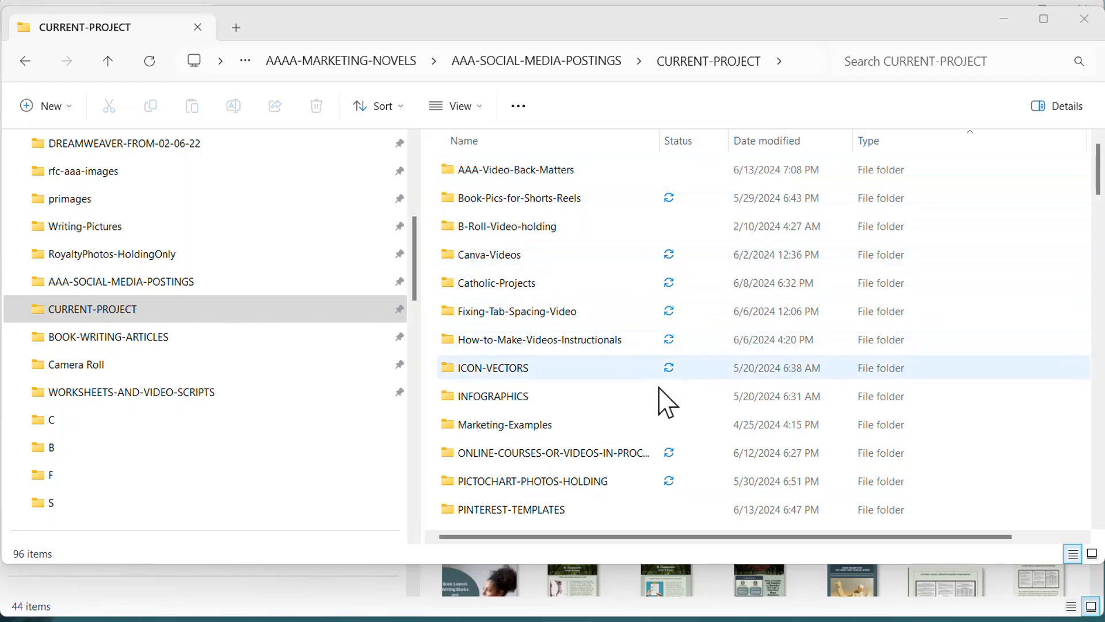
# - Open SELF-PUBLISHING-LESSON-2 inside ONLINE-COURSES-OR-VIDEOS-IN-PROCESS and show its files as thumbnail icons
pyautogui.doubleClick(575, 460)
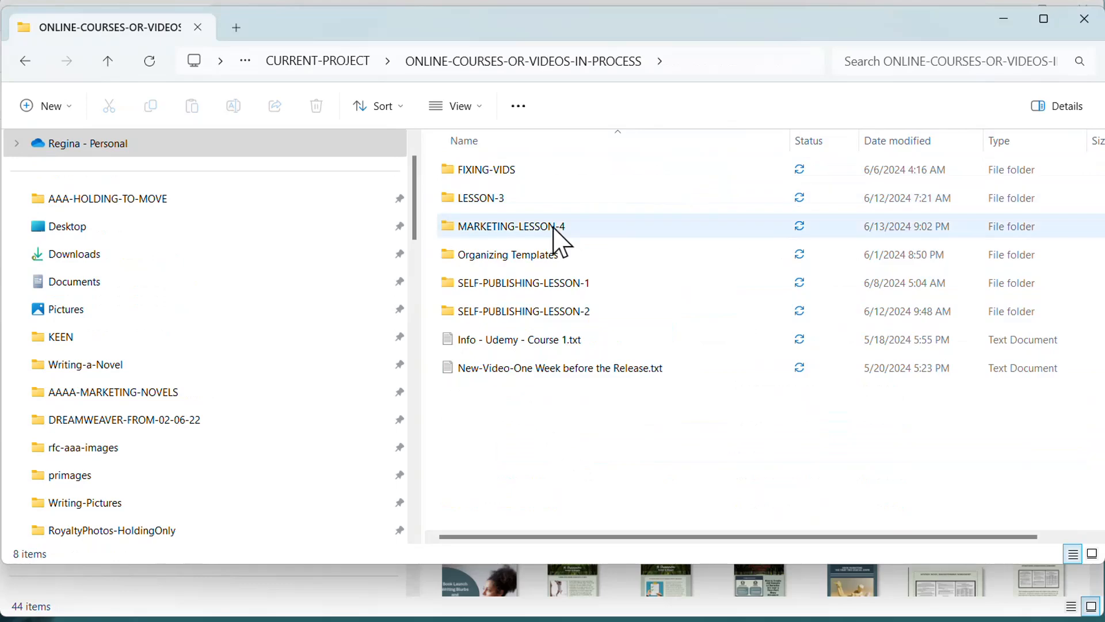
pyautogui.doubleClick(540, 308)
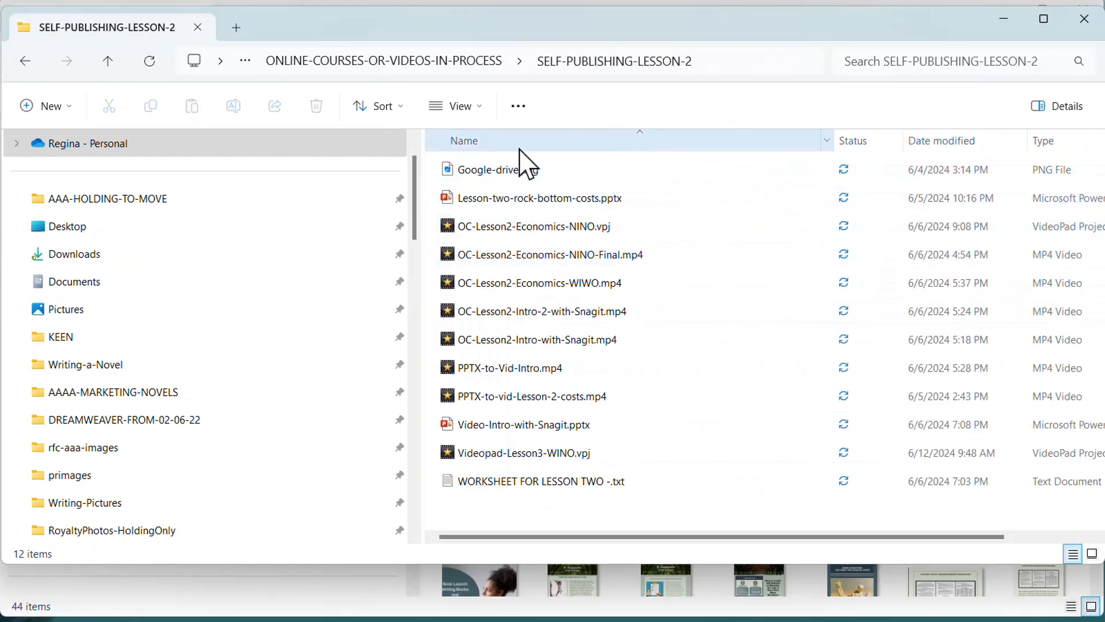
pyautogui.click(458, 107)
pyautogui.click(469, 174)
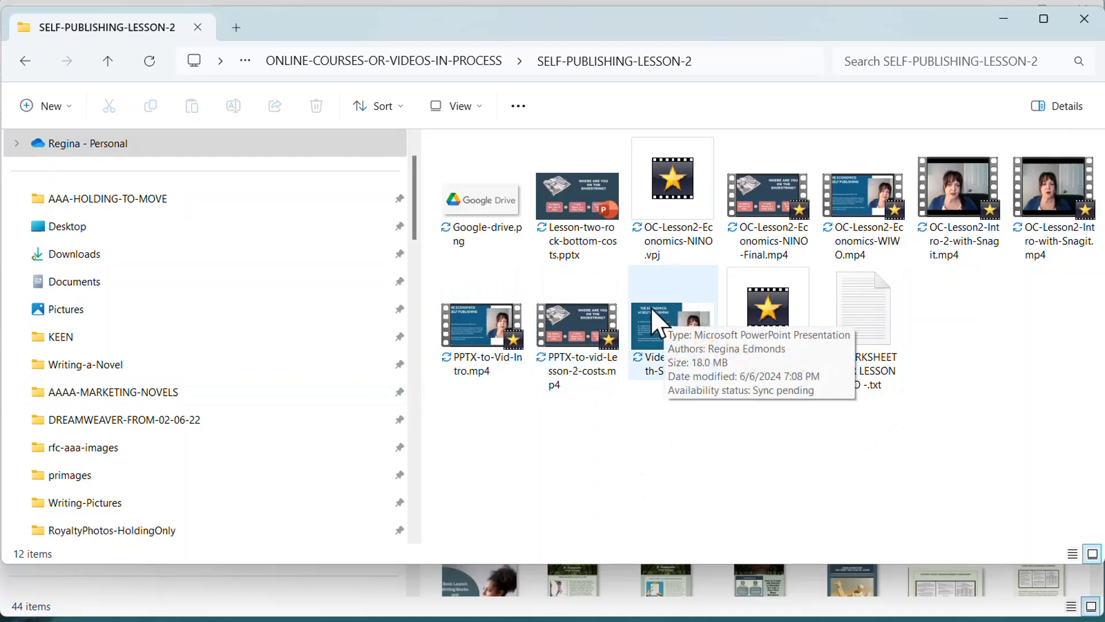
# - Browse the alphabetical folders on BACKUP-DISK (E:) and open folder V to view its vampire and video files
pyautogui.scroll(-15, 239, 385)
pyautogui.scroll(15, 232, 387)
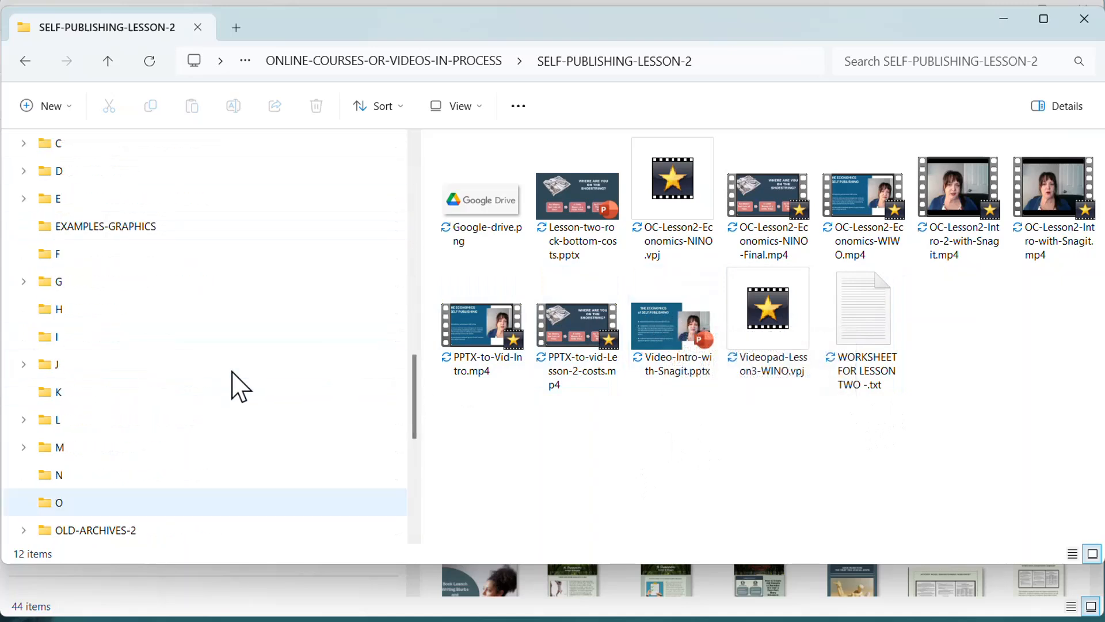
pyautogui.scroll(-3, 217, 382)
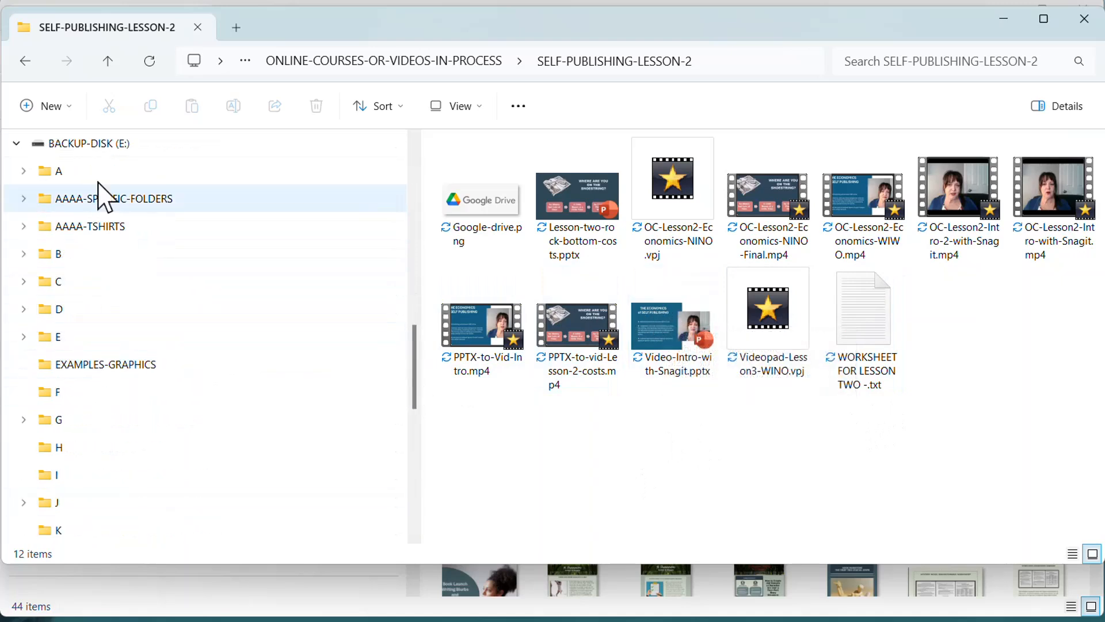
pyautogui.scroll(-10, 164, 415)
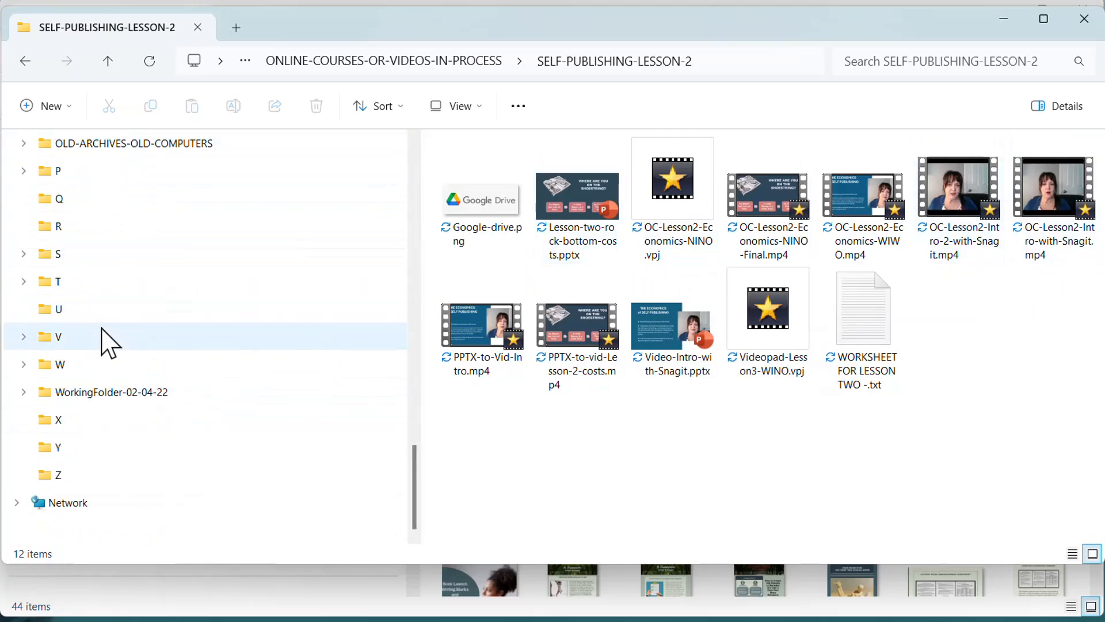
pyautogui.click(62, 340)
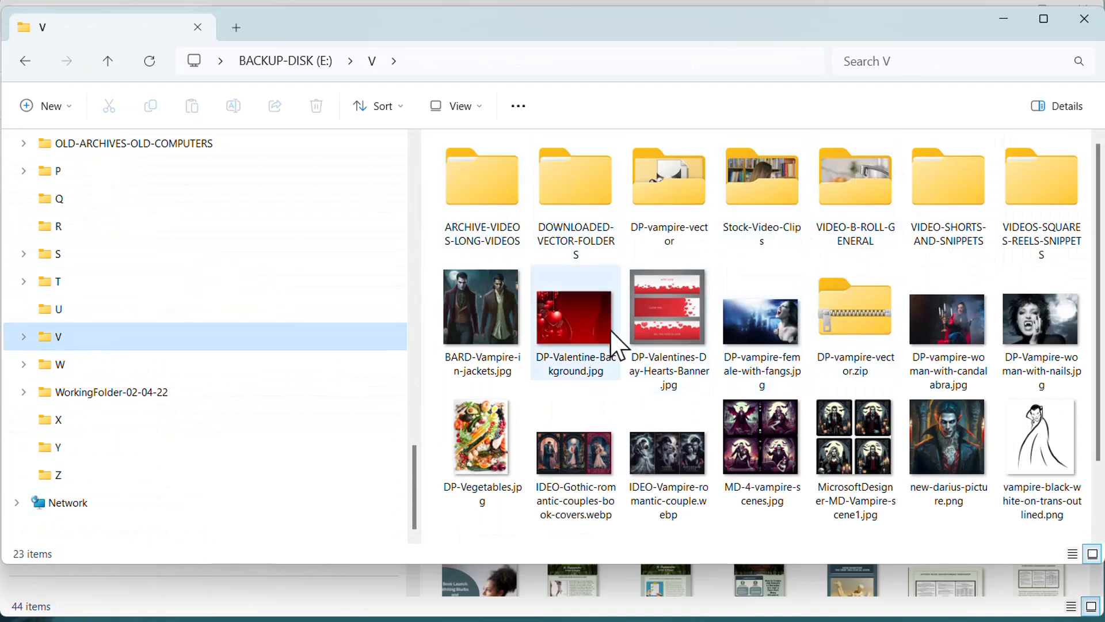
# - Open folder C on BACKUP-DISK (E:) and look through its pictures
pyautogui.scroll(3, 331, 317)
pyautogui.scroll(4, 324, 303)
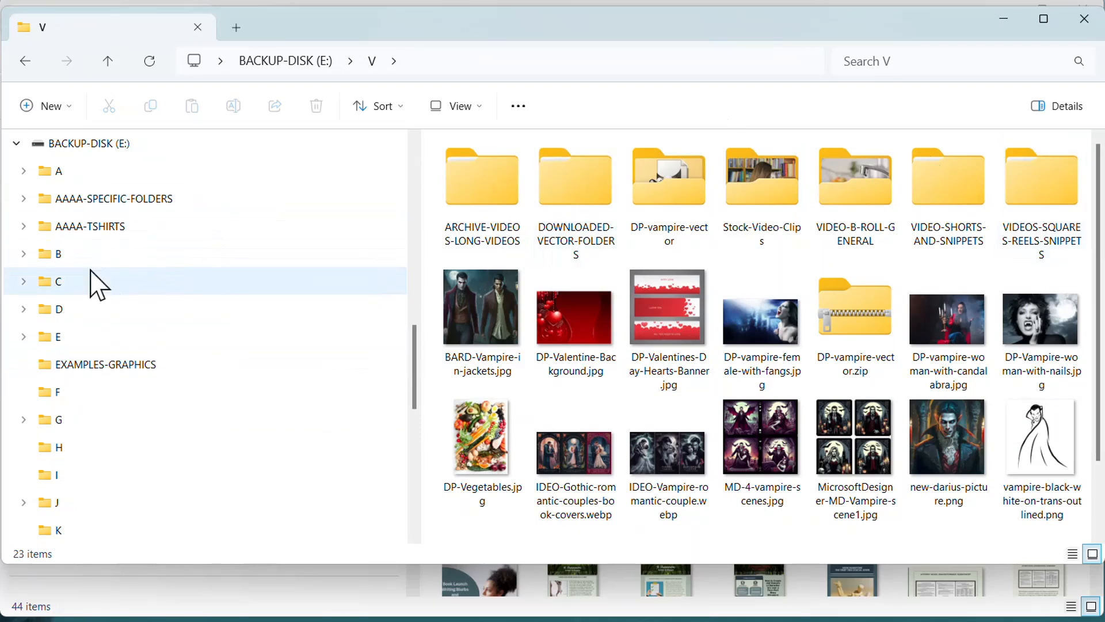
pyautogui.click(74, 282)
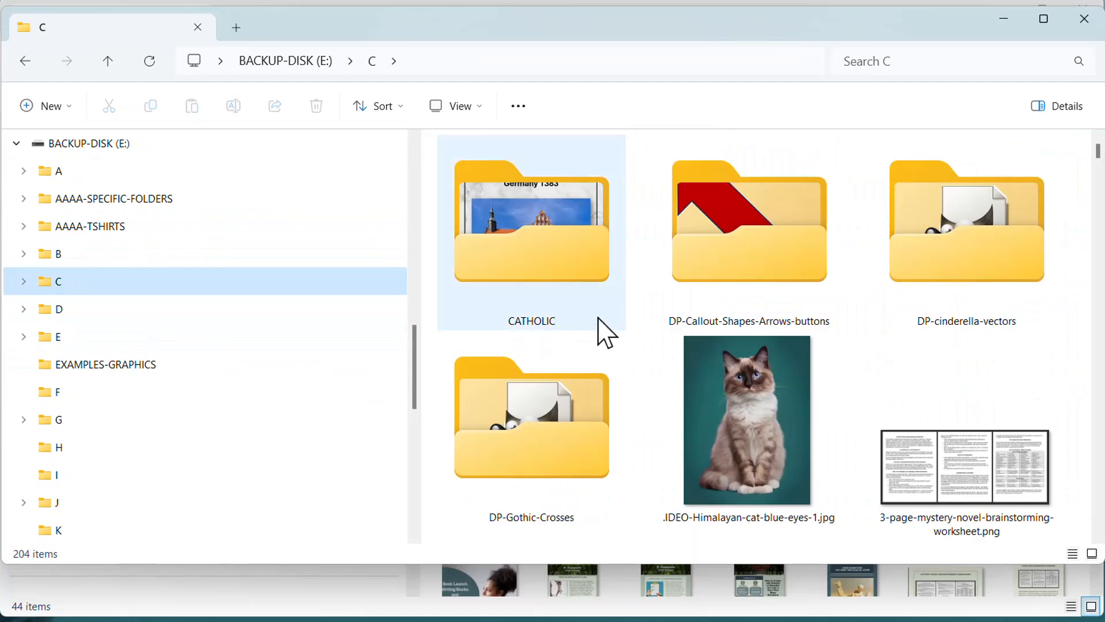
pyautogui.scroll(-5, 762, 313)
pyautogui.scroll(-15, 756, 314)
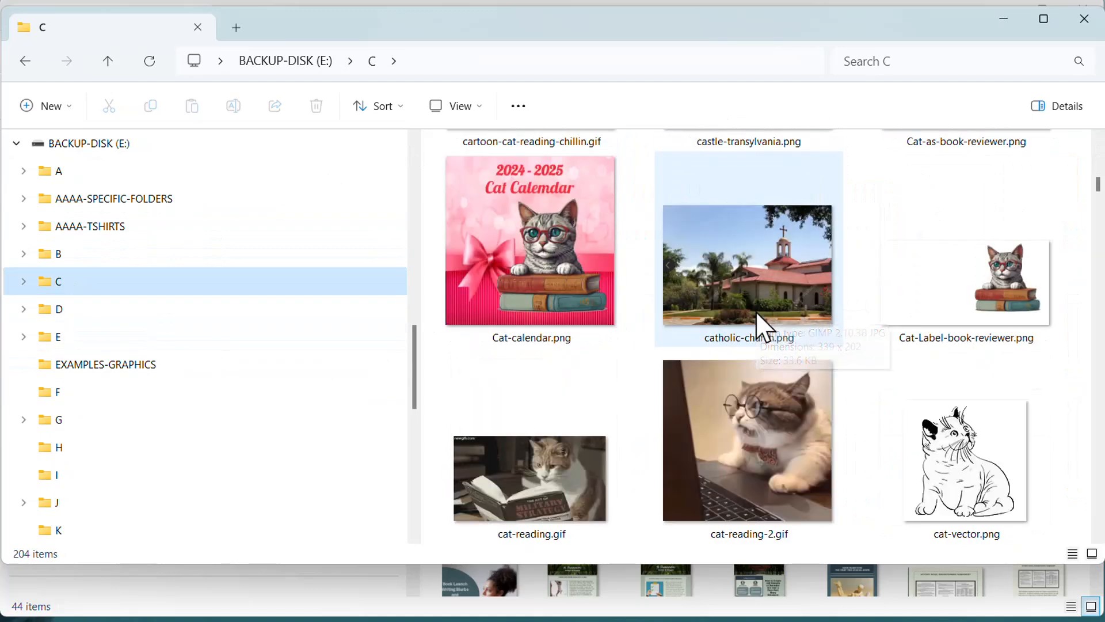
pyautogui.scroll(-5, 760, 326)
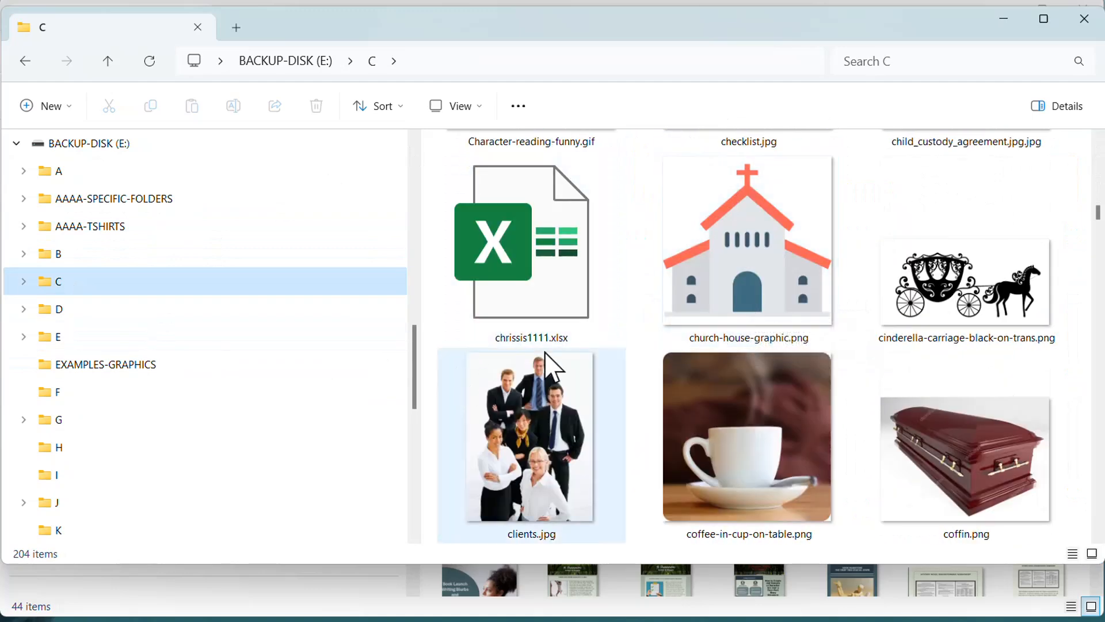
# - Open folder D on the backup disk and look through its images
pyautogui.click(85, 314)
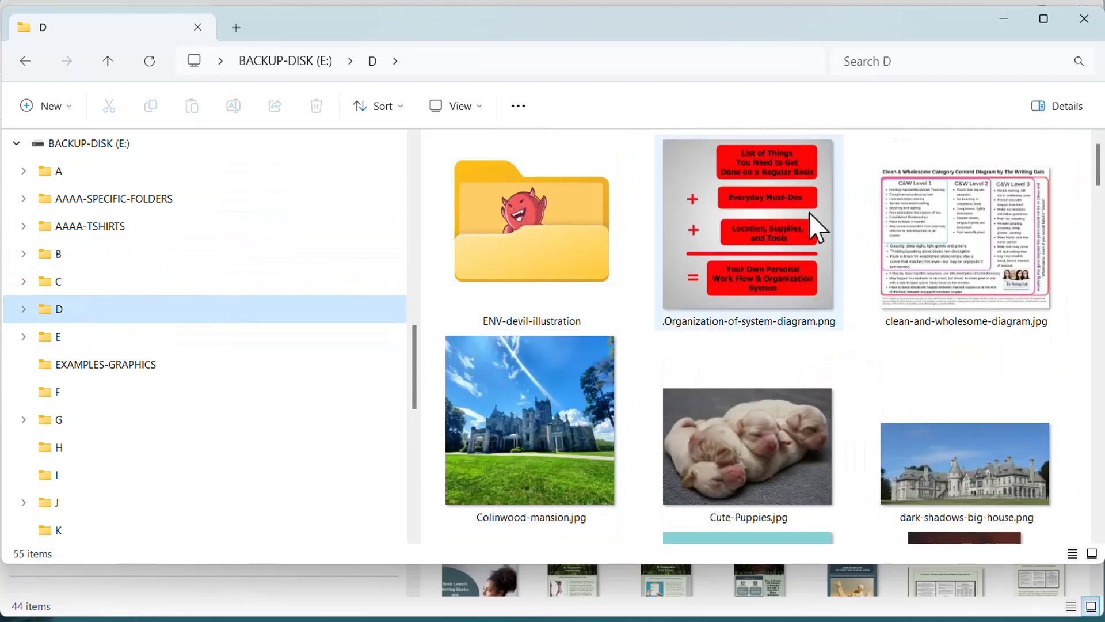
pyautogui.scroll(-8, 975, 222)
pyautogui.scroll(-12, 980, 209)
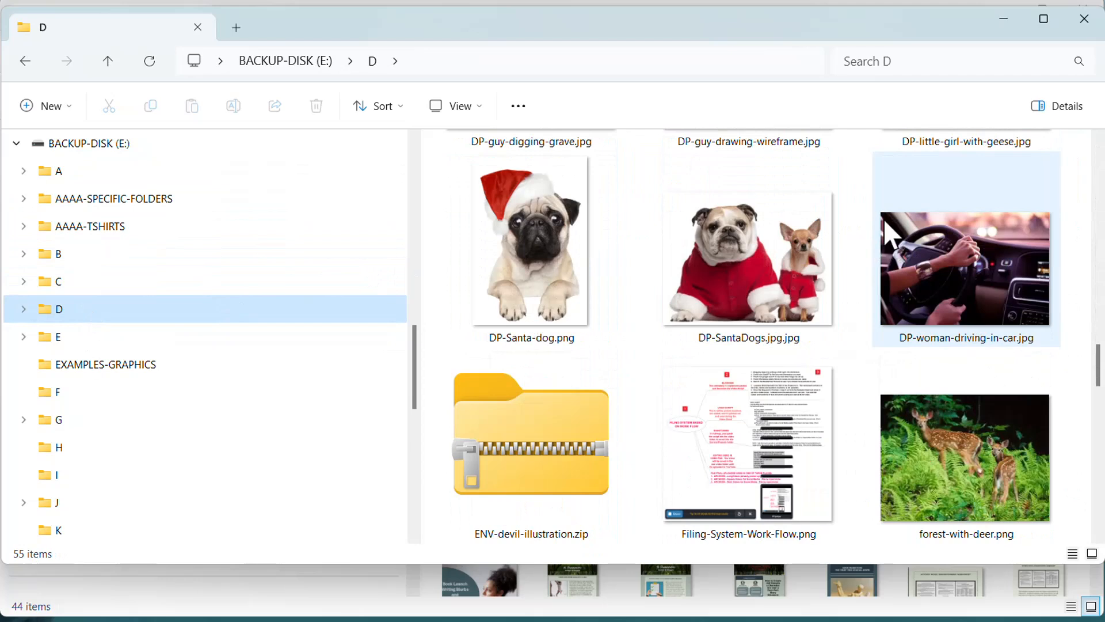
# - Open folder F on the backup disk and look through its flag, flower and fruit images
pyautogui.scroll(-2, 163, 458)
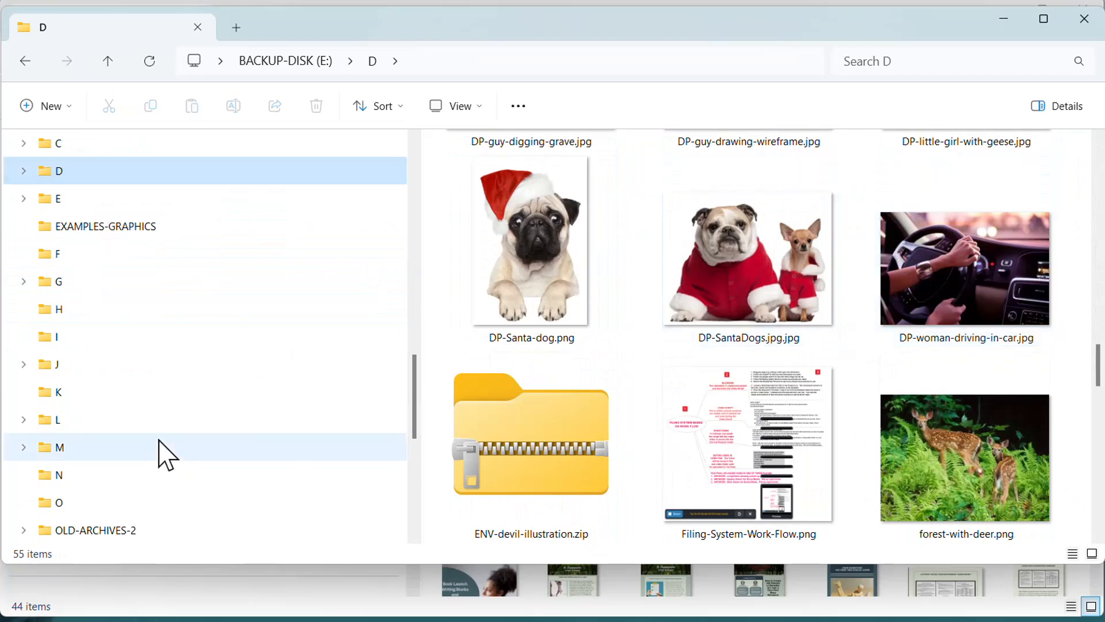
pyautogui.click(90, 257)
pyautogui.scroll(-8, 919, 315)
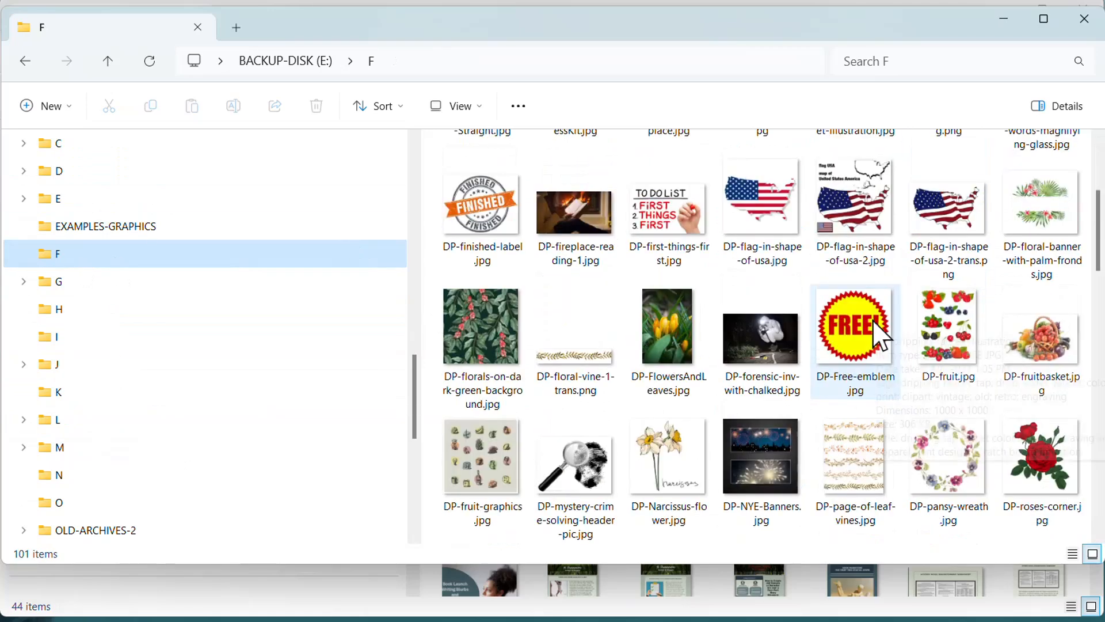
pyautogui.scroll(5, 894, 301)
pyautogui.scroll(-5, 894, 301)
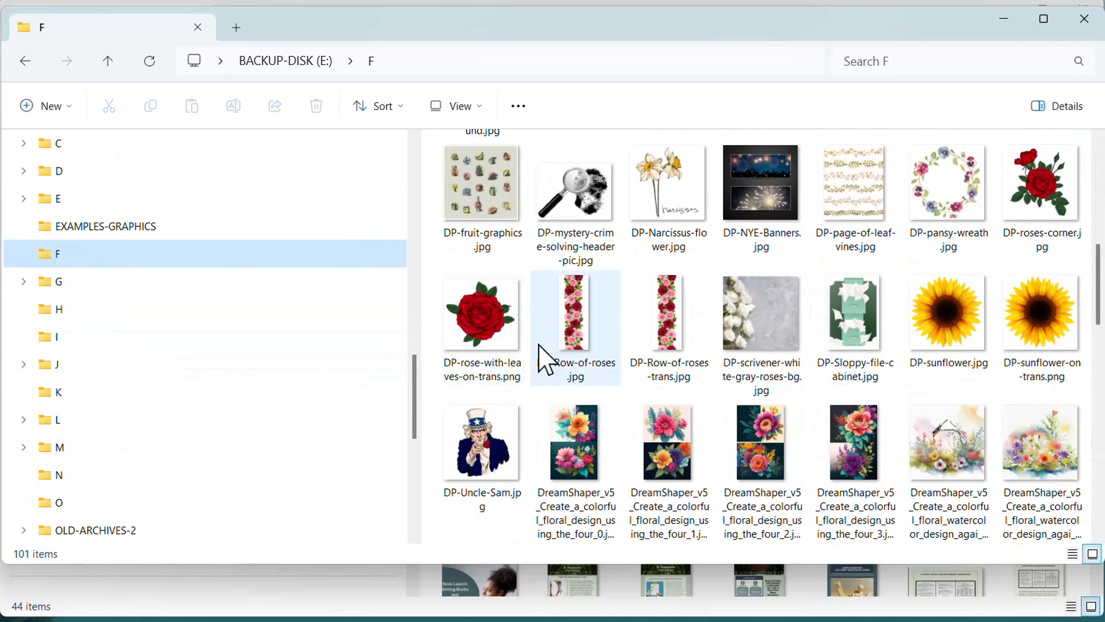
pyautogui.moveTo(545, 360)
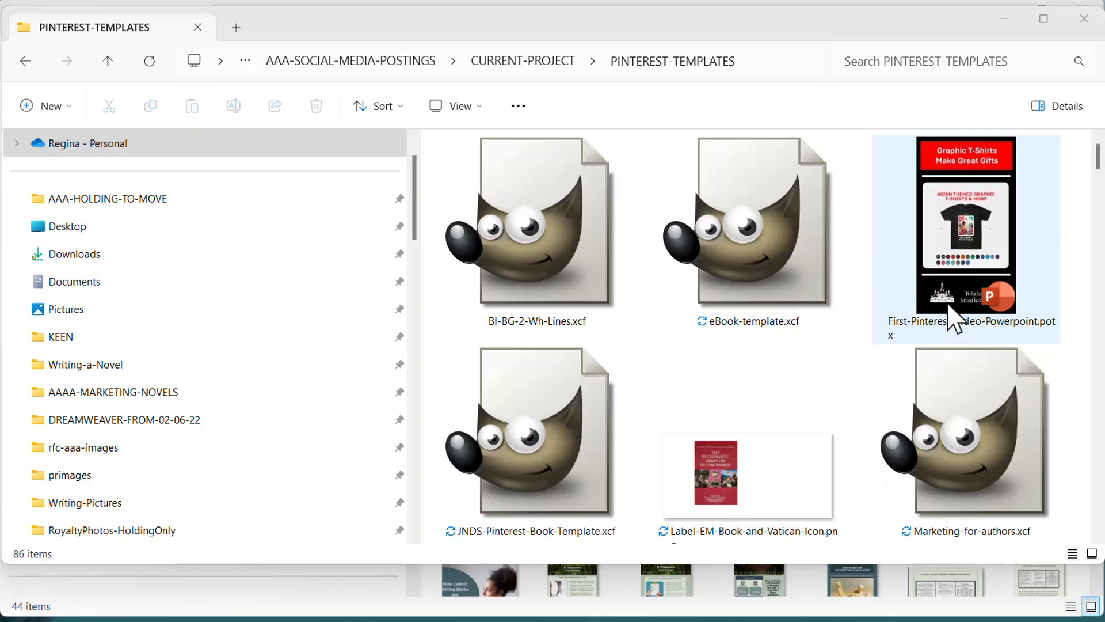
# - View the template overview images Page-of-PinTemplates-Pg1.png and Page-of-PinTemplates-Pg3.png in PINTEREST-TEMPLATES
pyautogui.scroll(-1, 934, 302)
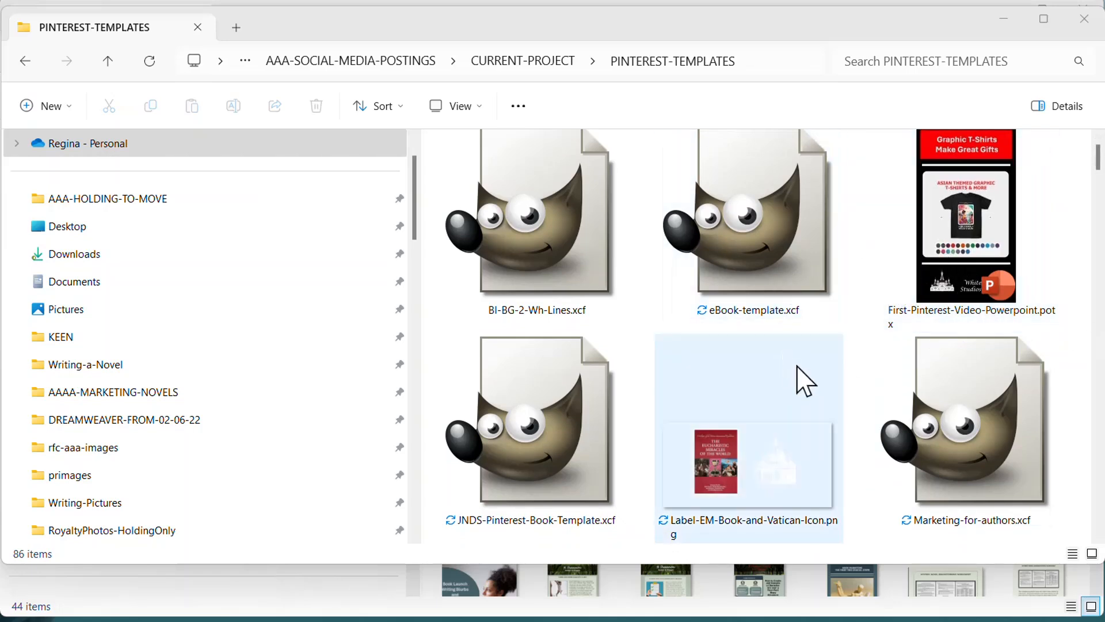
pyautogui.scroll(-3, 866, 359)
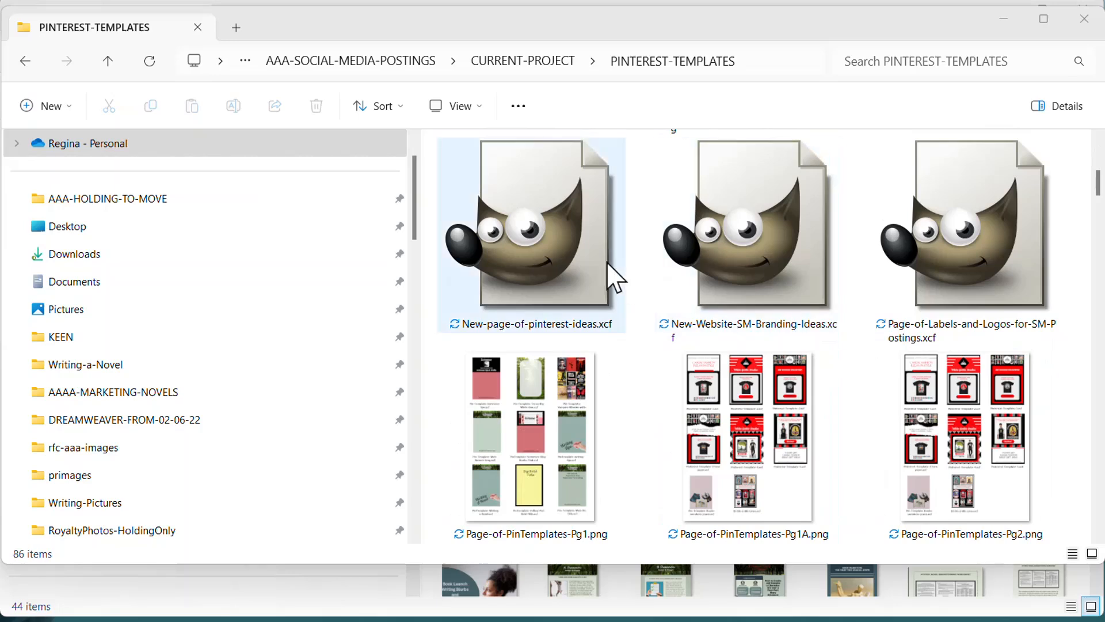
pyautogui.doubleClick(564, 404)
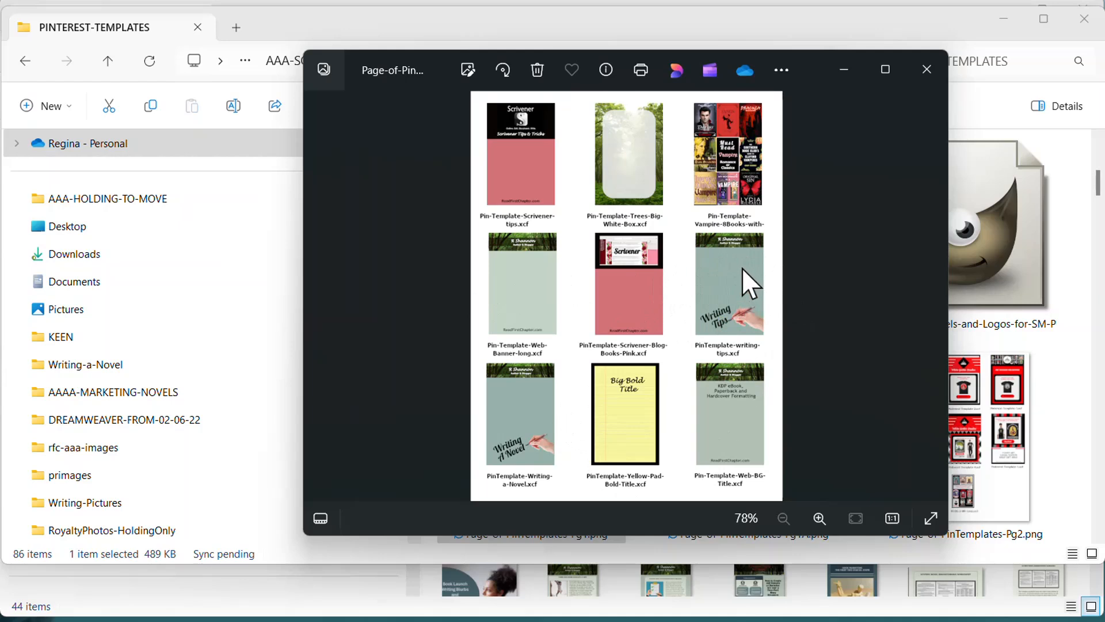
pyautogui.click(927, 69)
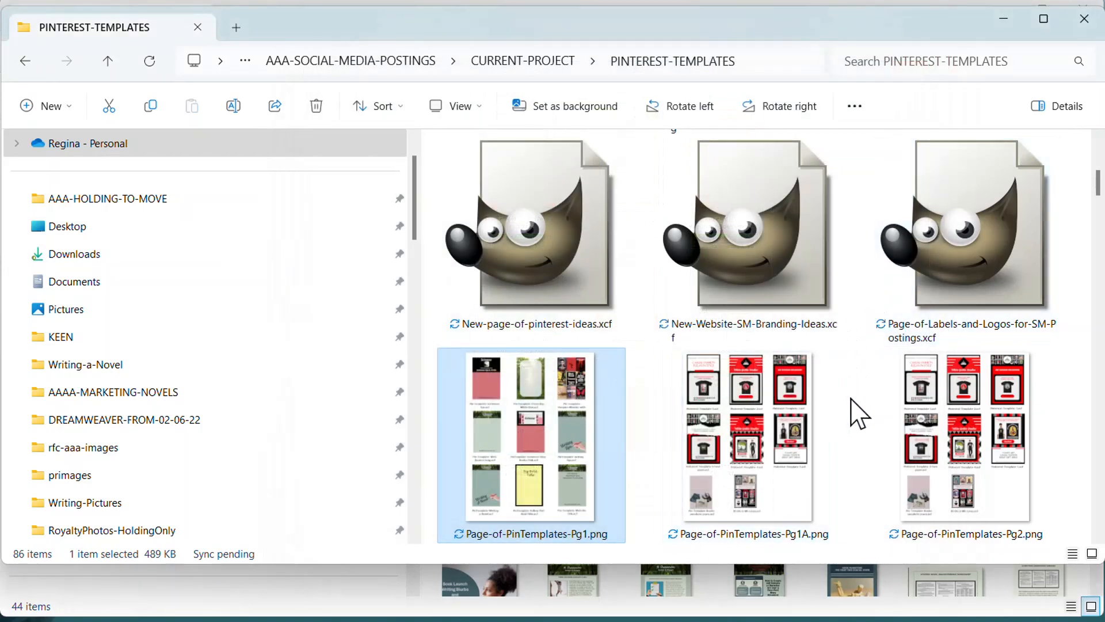
pyautogui.scroll(-5, 852, 397)
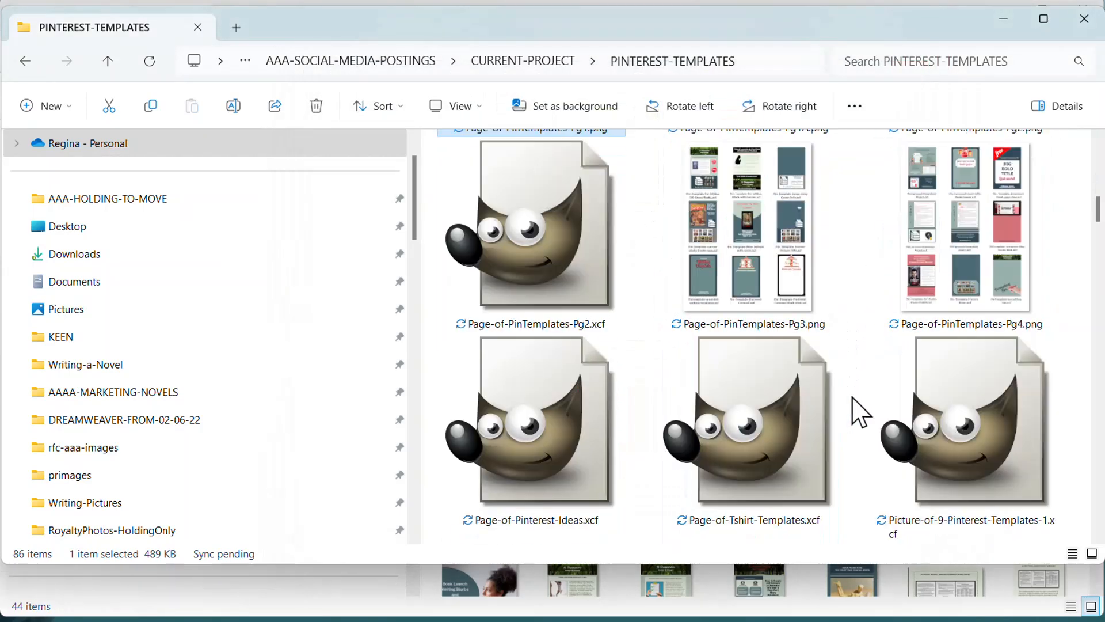
pyautogui.doubleClick(749, 248)
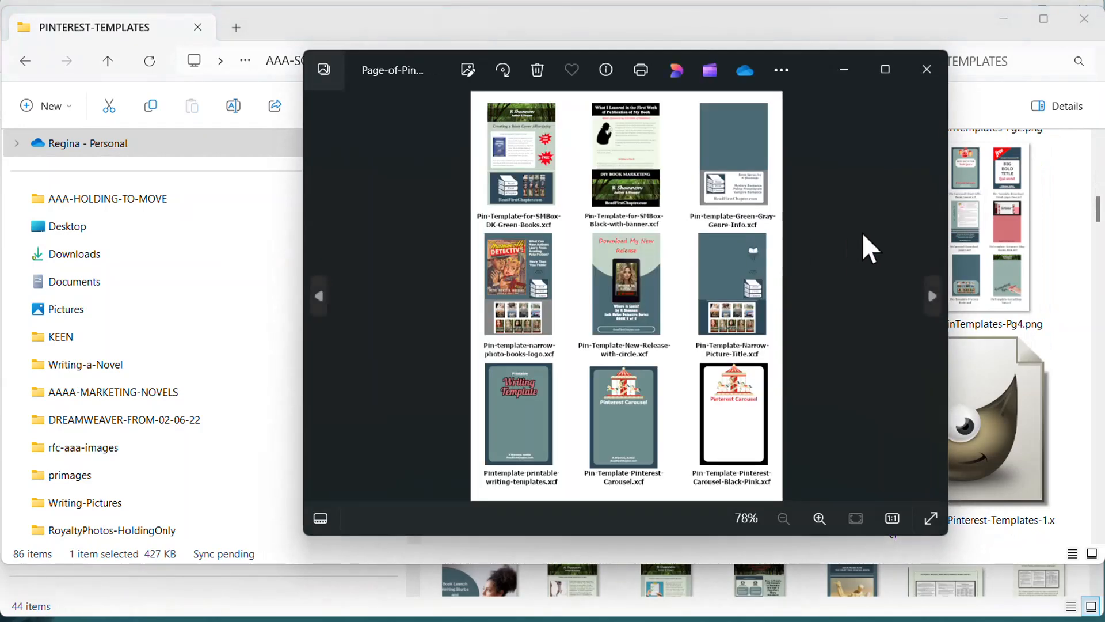
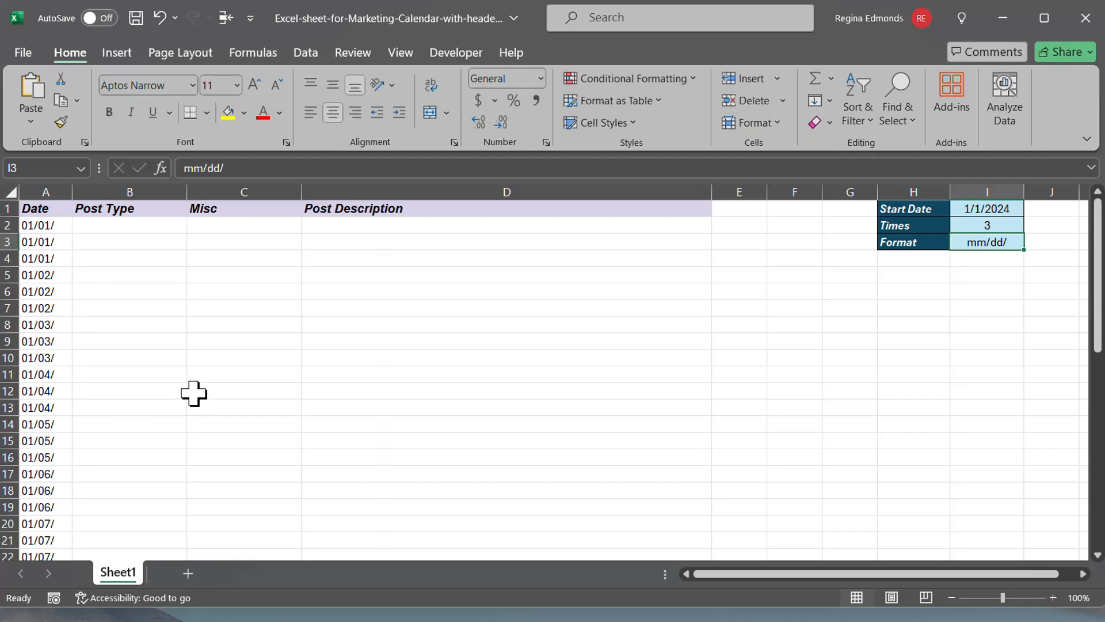
# - In the Excel marketing calendar, set the Times value in cell I2 to 5
pyautogui.doubleClick(1004, 224)
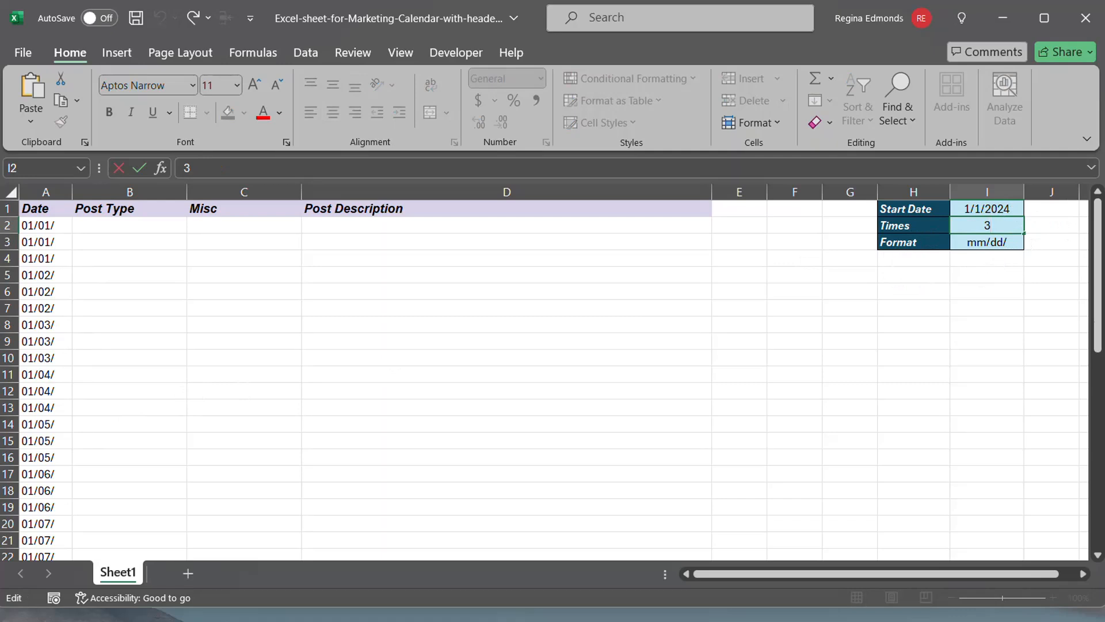
pyautogui.press('BackSpace')
pyautogui.write('5')
pyautogui.press('Return')
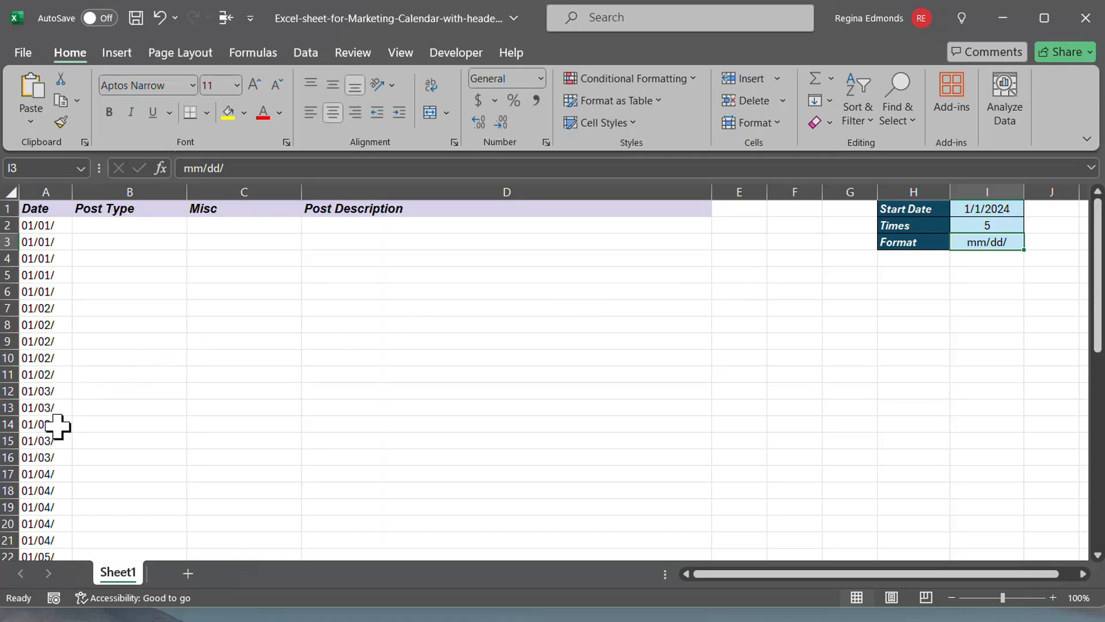
# - Extend the date formula in the Date column from cell A26 down to A47
pyautogui.scroll(-3, 63, 420)
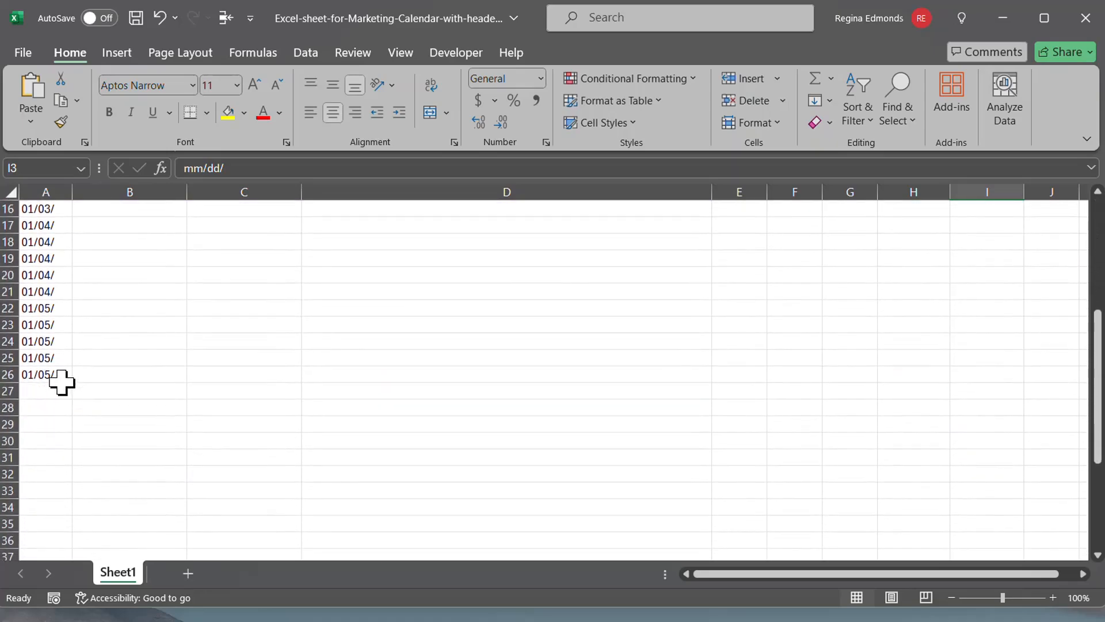
pyautogui.scroll(4, 64, 391)
pyautogui.scroll(-5, 136, 464)
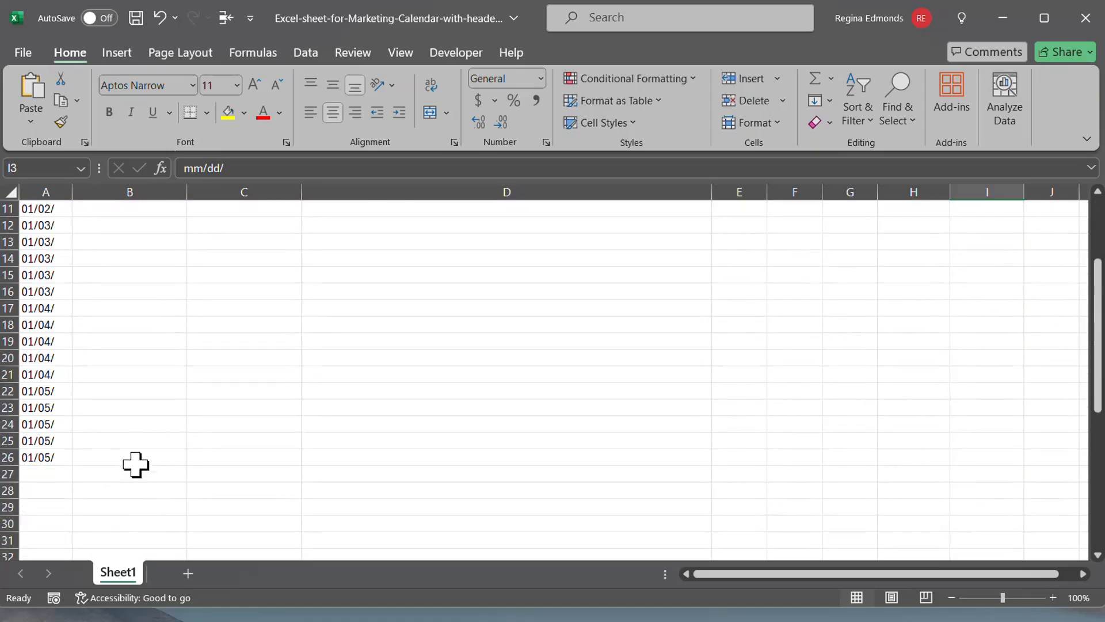
pyautogui.click(64, 376)
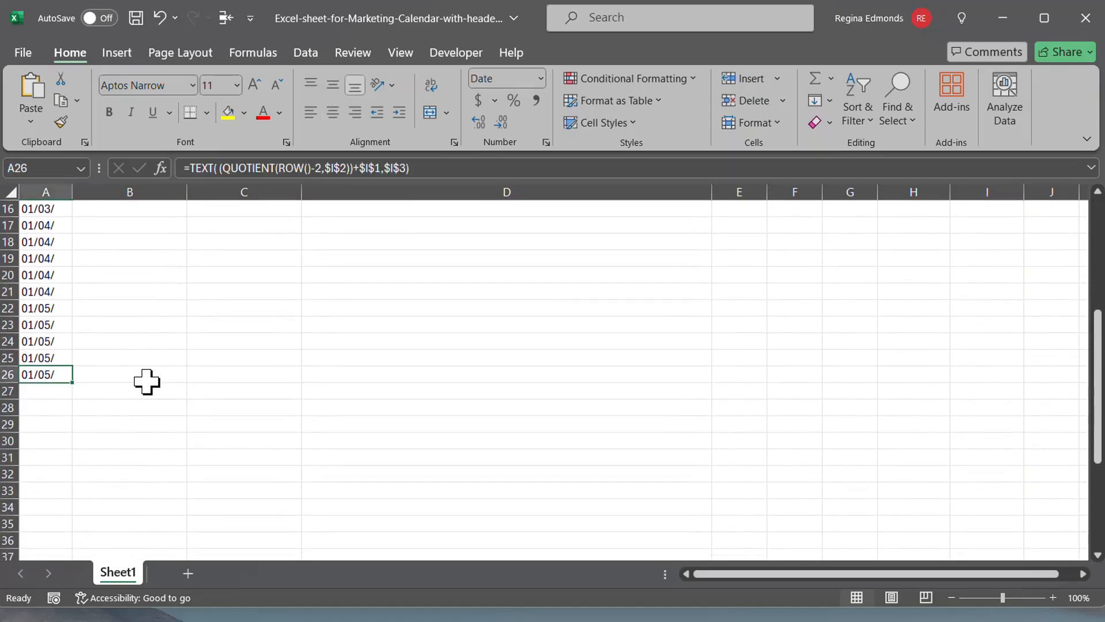
pyautogui.scroll(-2, 144, 376)
pyautogui.scroll(7, 783, 247)
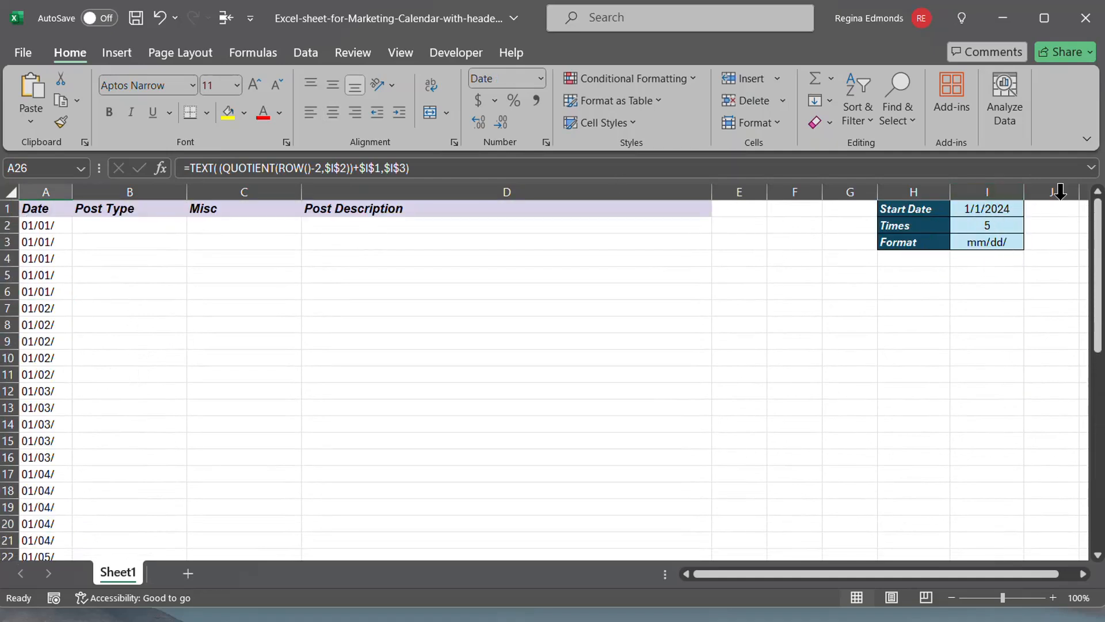
pyautogui.scroll(-5, 52, 420)
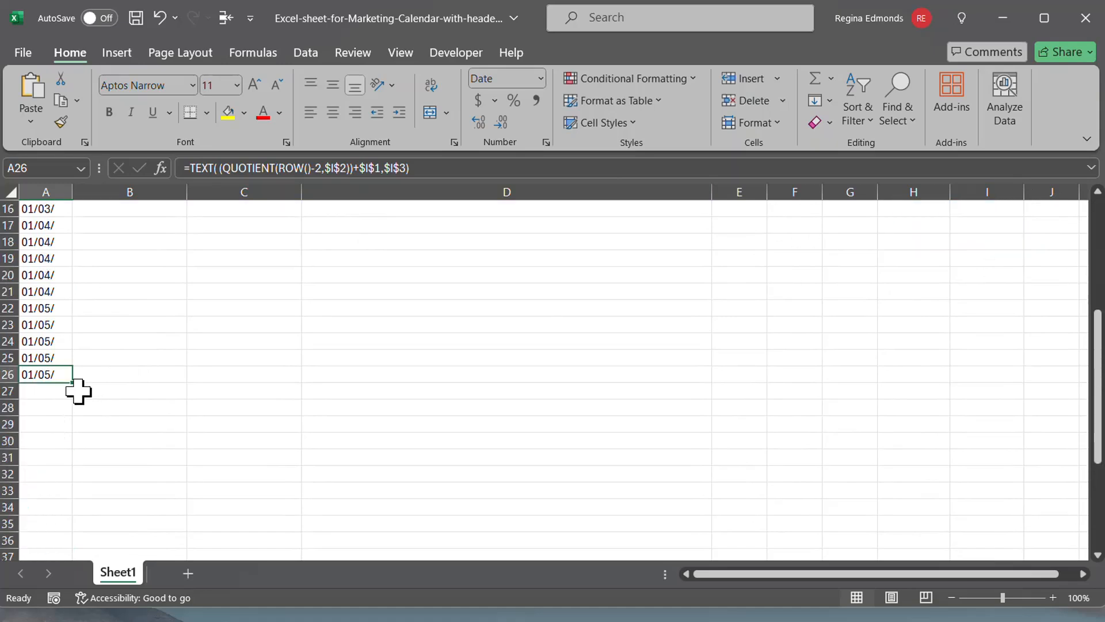
pyautogui.moveTo(72, 383); pyautogui.dragTo(84, 574)
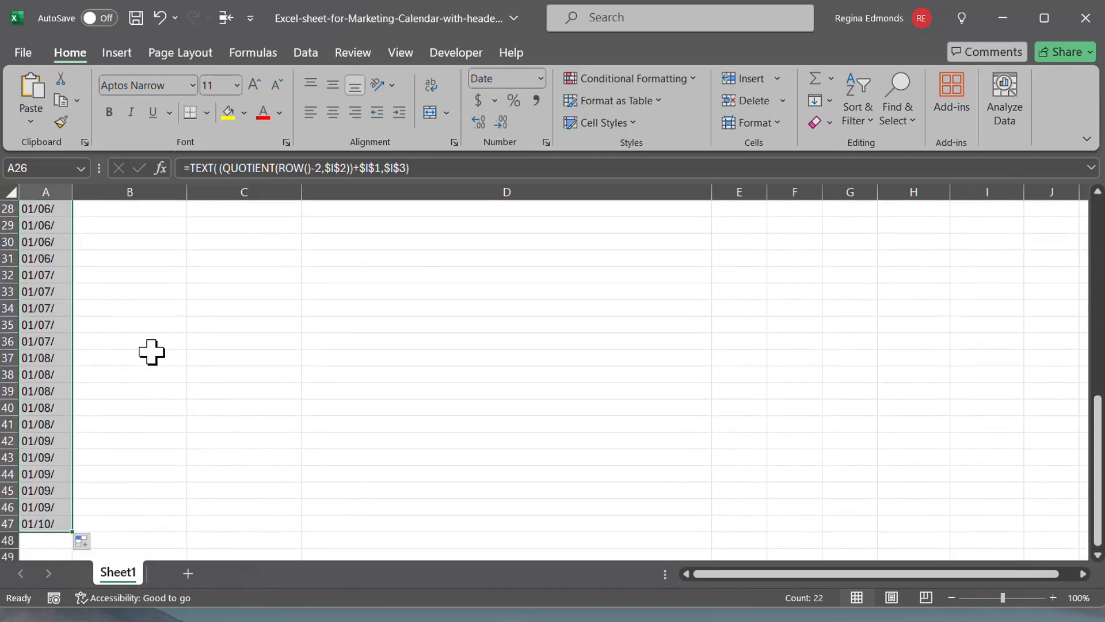
# - Continue filling the date formula down the Date column to row 113
pyautogui.scroll(-3, 116, 463)
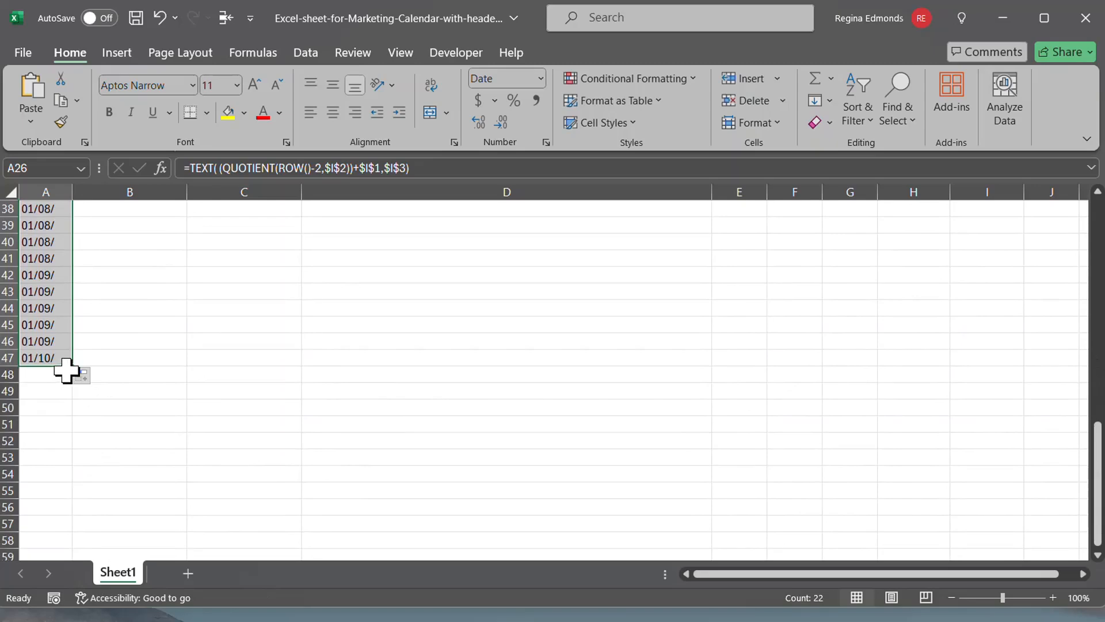
pyautogui.moveTo(74, 366); pyautogui.dragTo(86, 597)
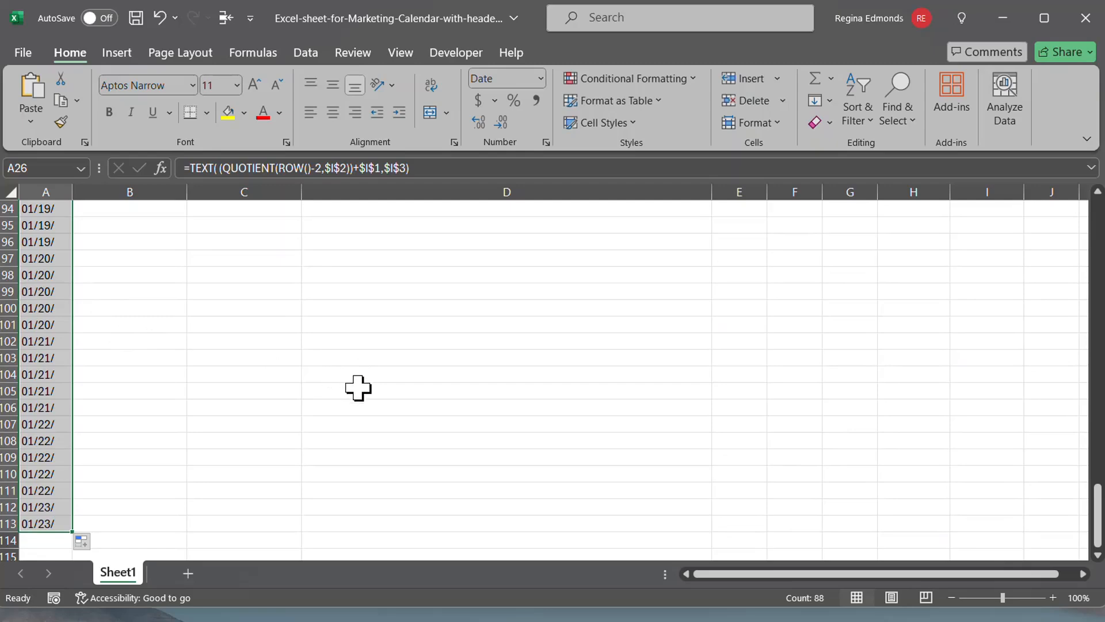
pyautogui.scroll(5, 490, 390)
pyautogui.scroll(20, 490, 391)
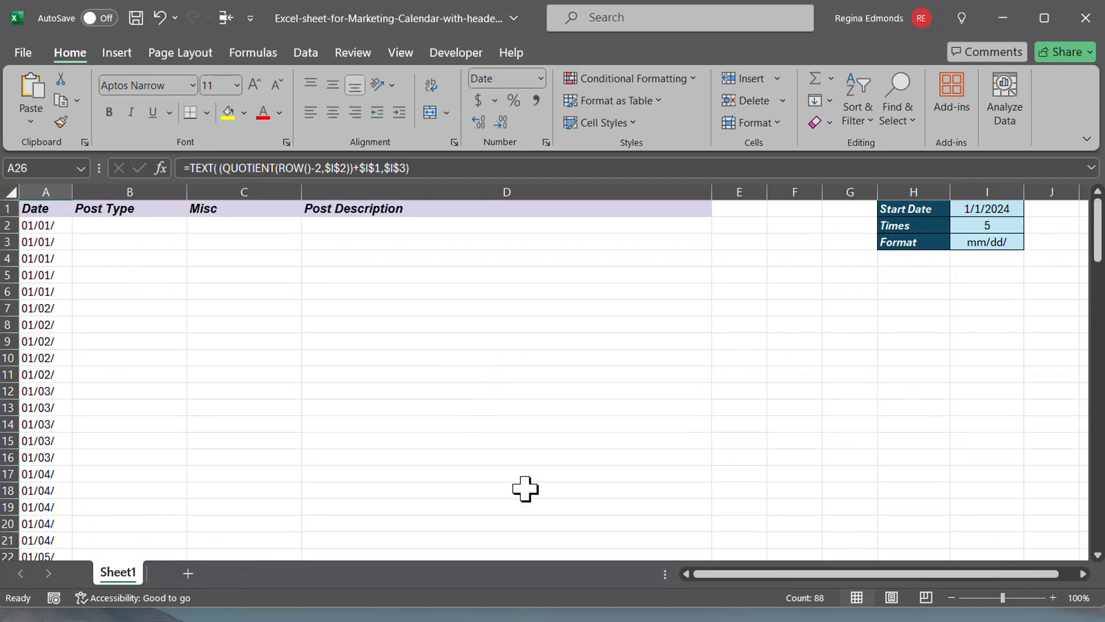
# - Switch to HTML-codes-for-video.txt in Notepad and copy the whole "THREE DAYS FREE!" post with its hashtags, returning to the Excel calendar
pyautogui.moveTo(319, 620)
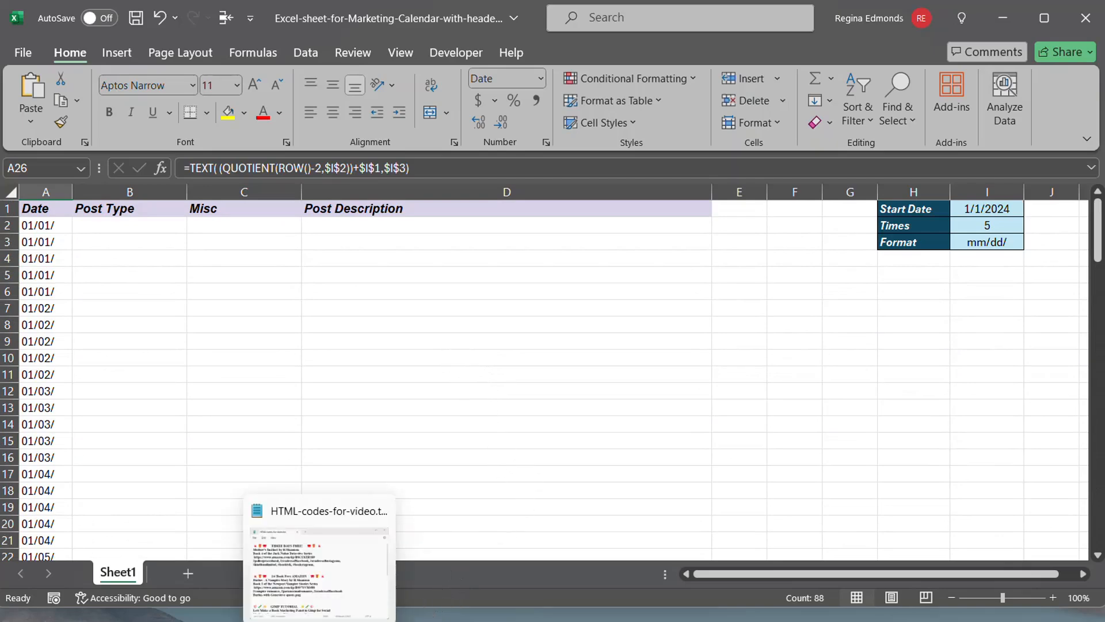
pyautogui.click(327, 599)
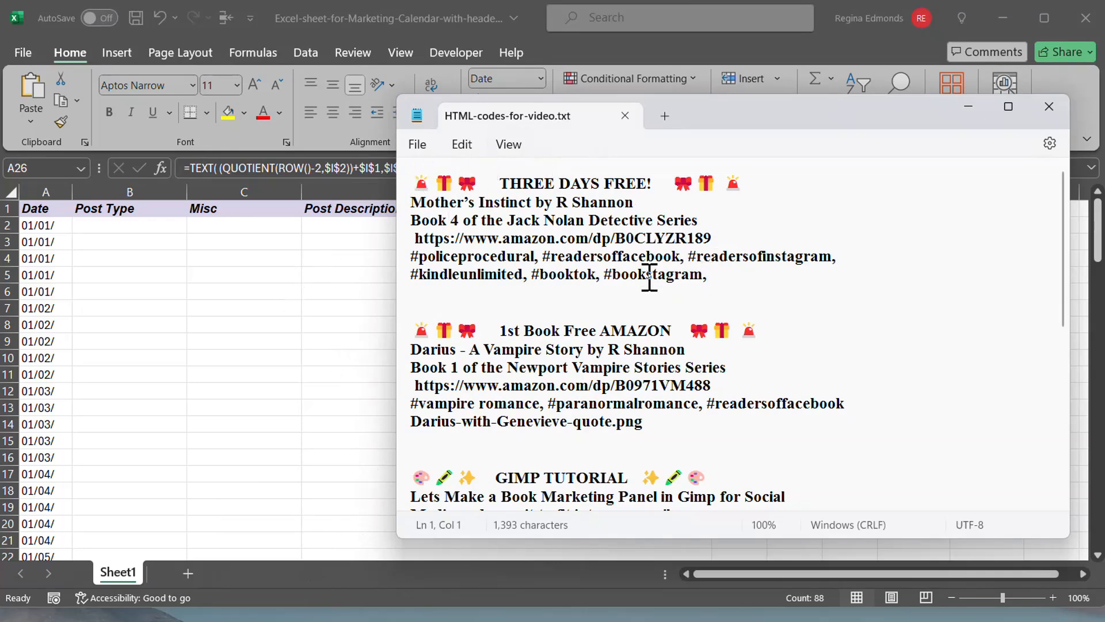
pyautogui.keyDown('shift'); pyautogui.click(711, 276); pyautogui.keyUp('shift')
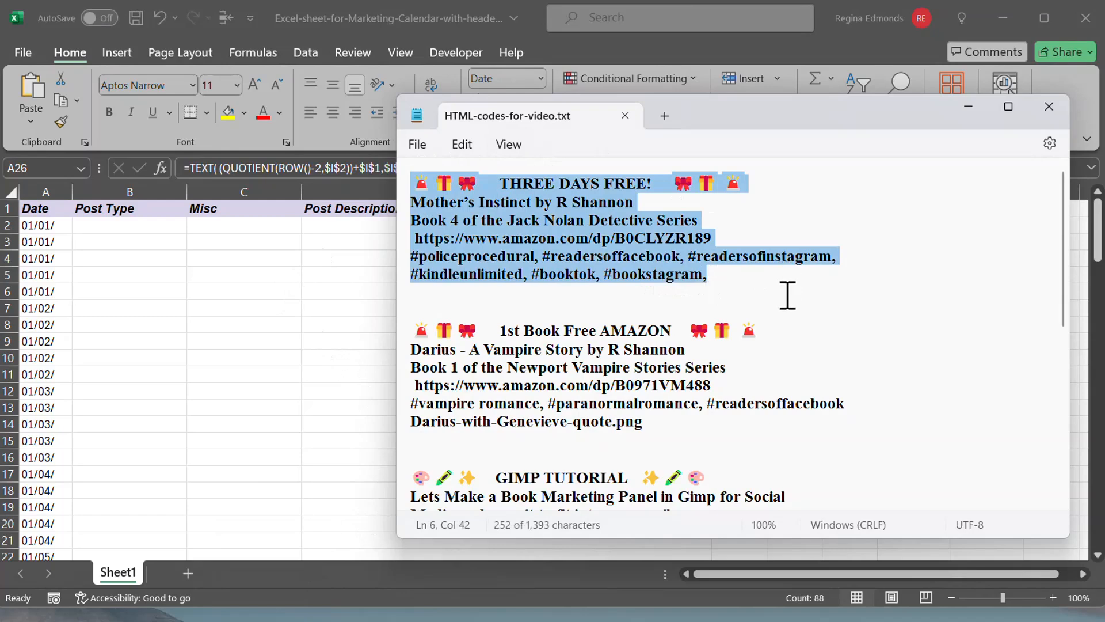
pyautogui.rightClick(572, 222)
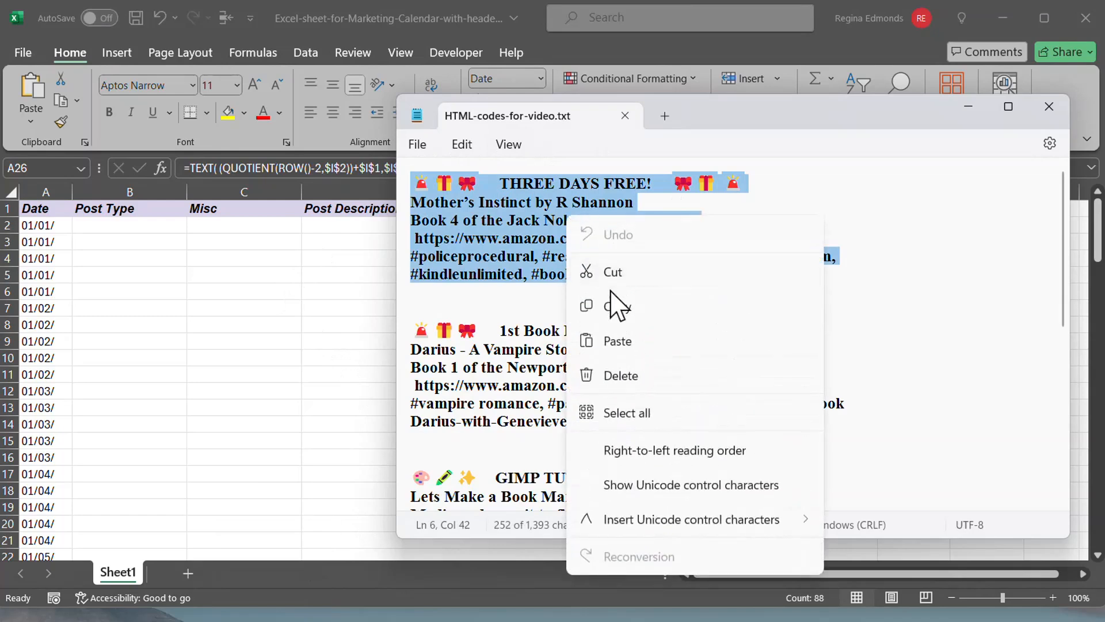
pyautogui.click(616, 310)
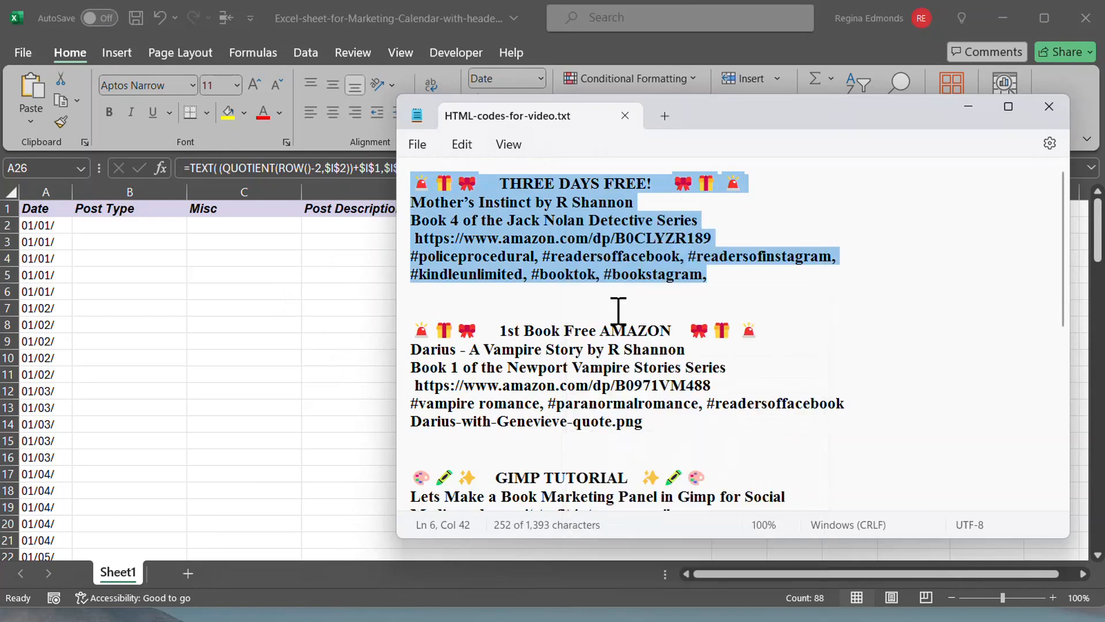
pyautogui.click(969, 109)
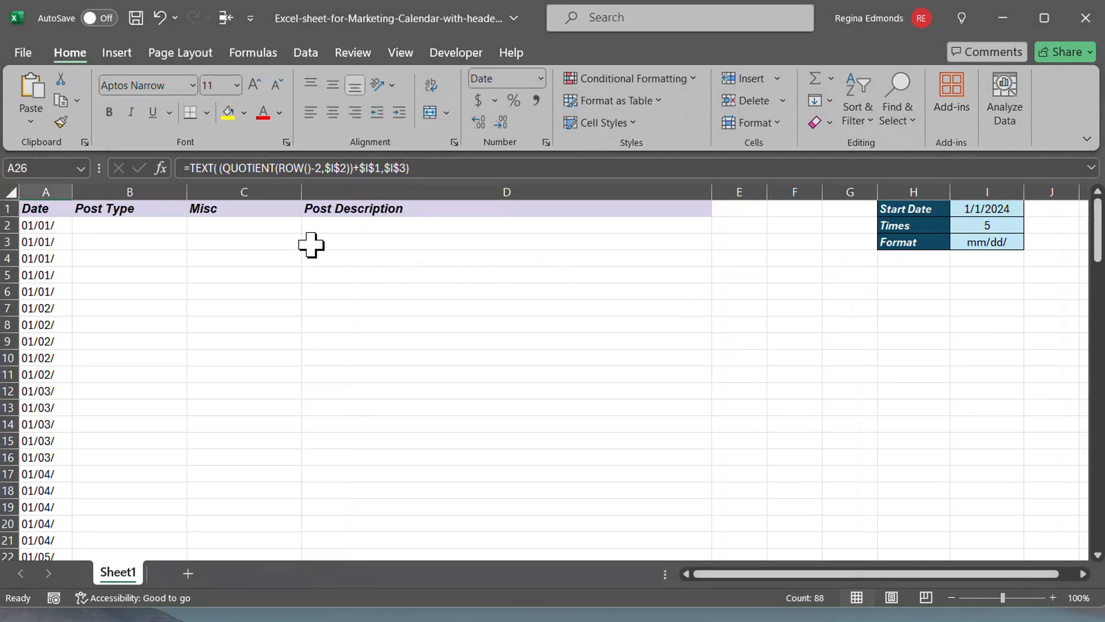
# - Paste the copied "THREE DAYS FREE!" post into the Post Description cell D3 as one multi-line entry
pyautogui.scroll(-20, 299, 347)
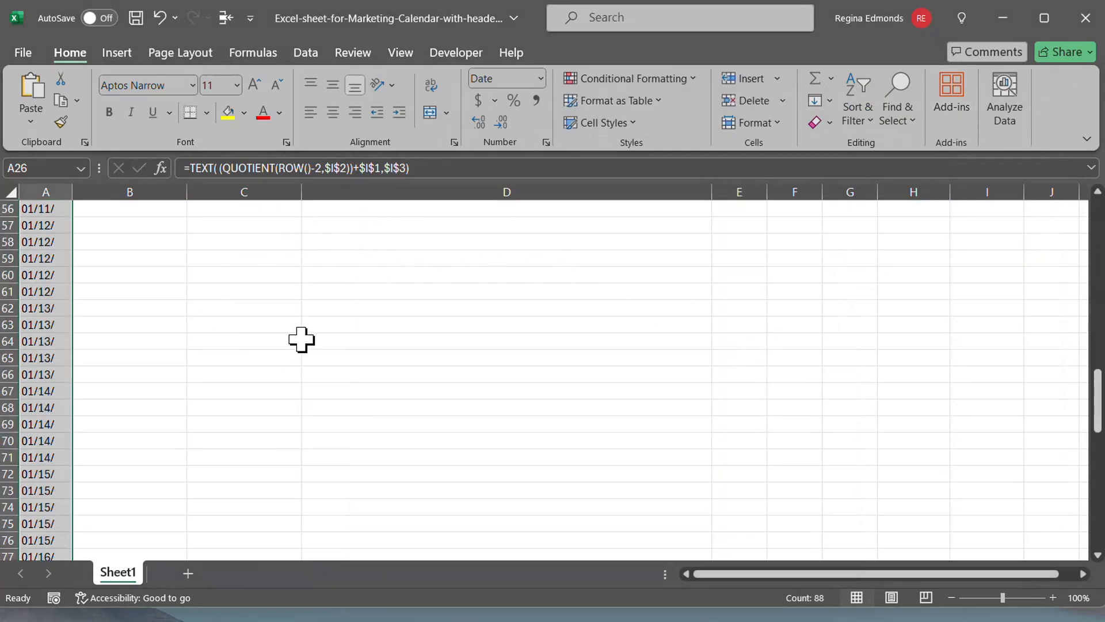
pyautogui.scroll(-5, 301, 339)
pyautogui.scroll(14, 301, 336)
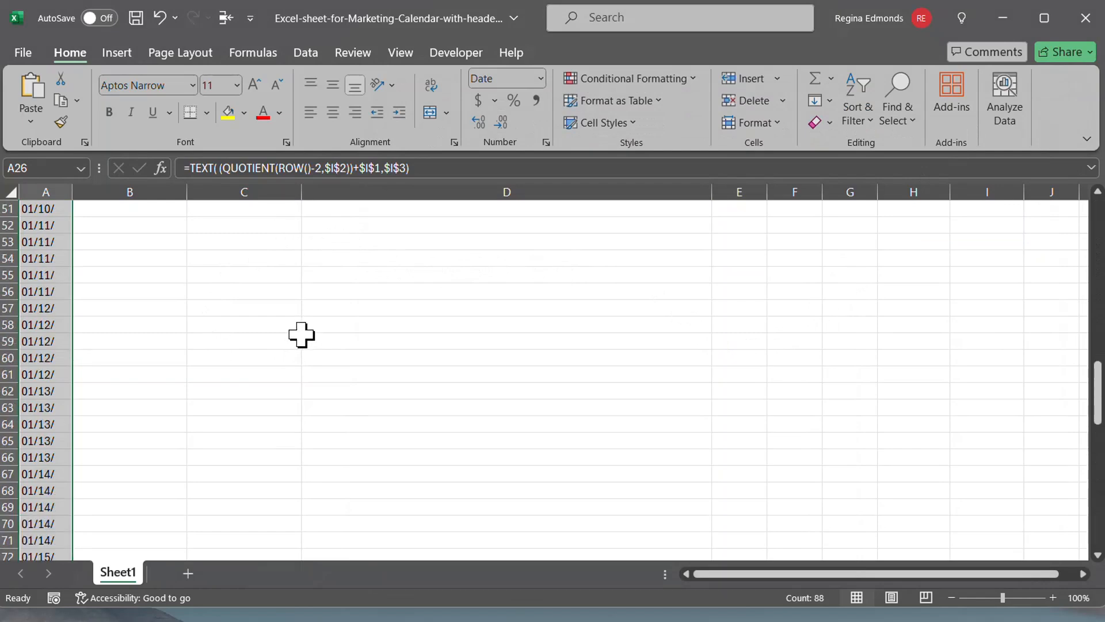
pyautogui.scroll(16, 301, 335)
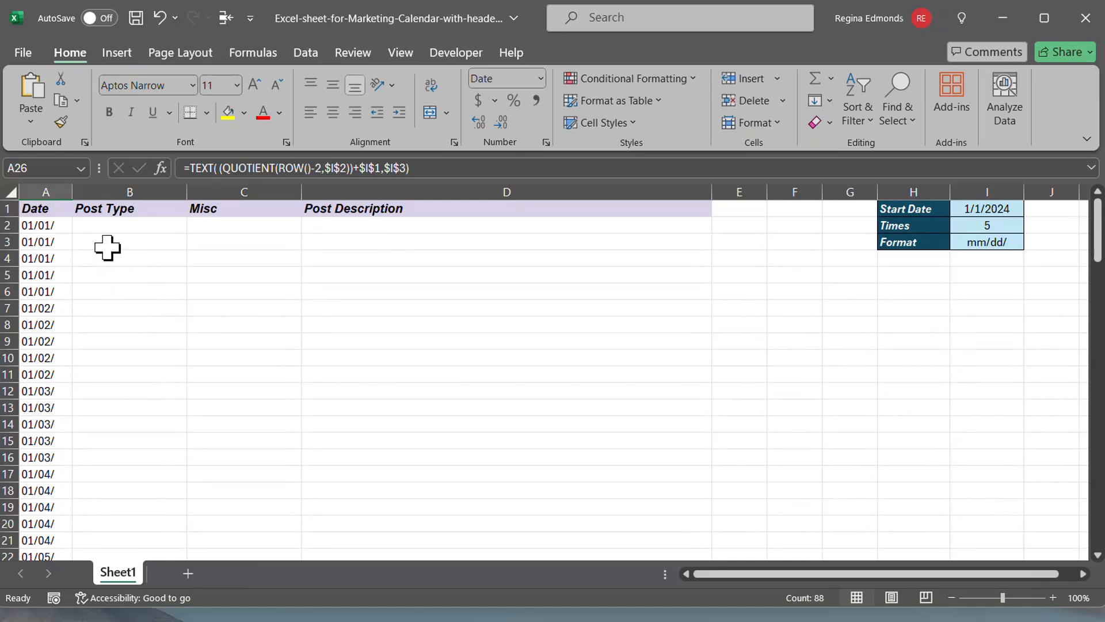
pyautogui.doubleClick(320, 243)
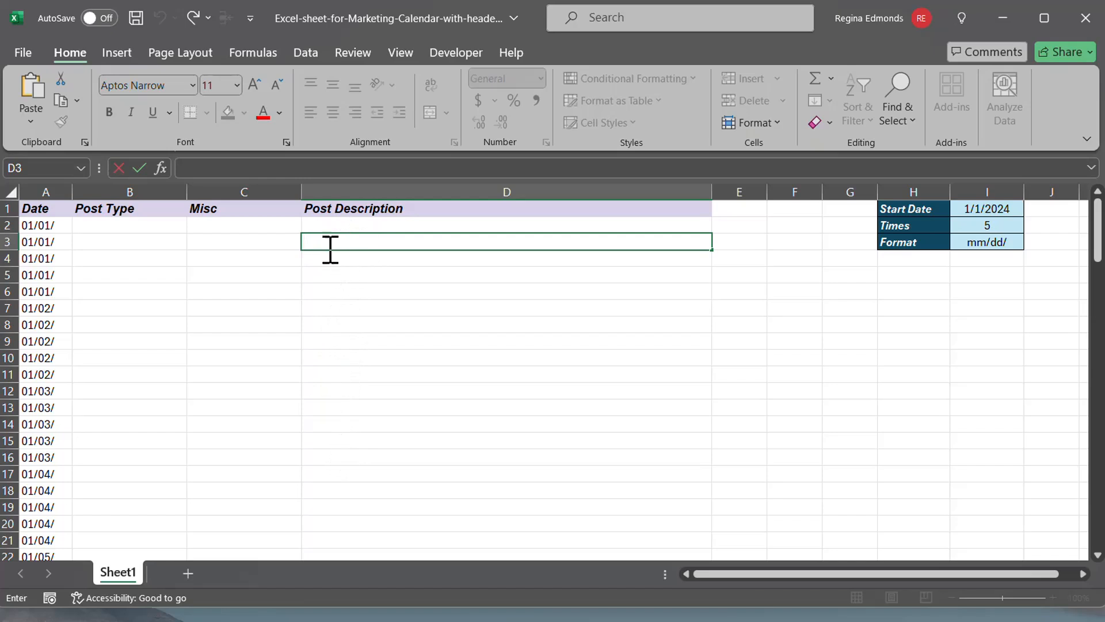
pyautogui.click(305, 241)
pyautogui.hotkey('ctrl', 'v')
pyautogui.press('Return')
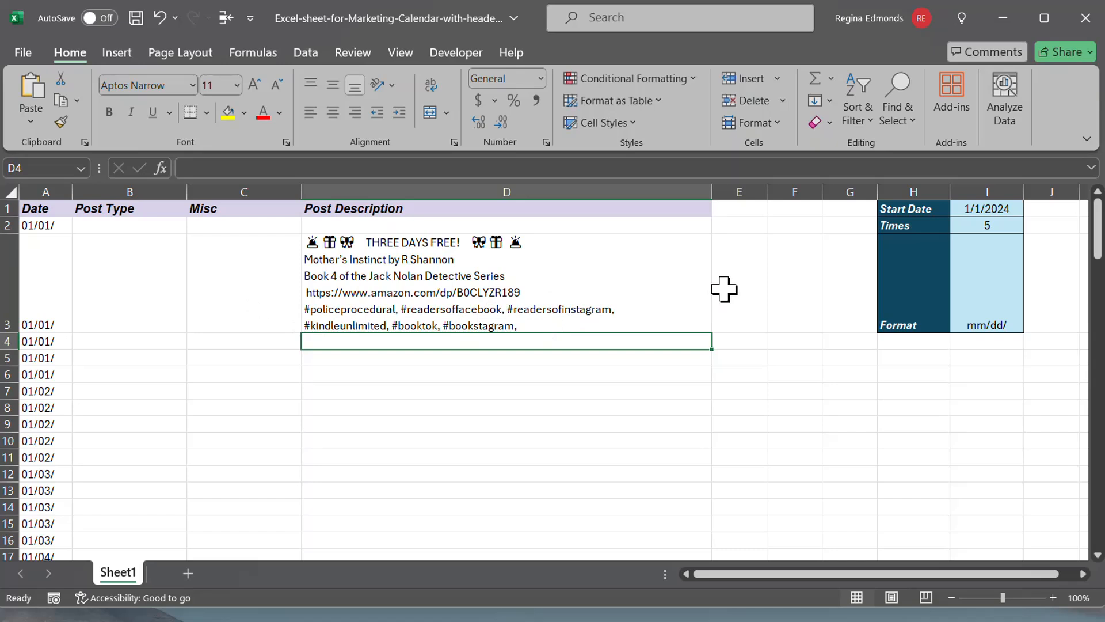
# - Add a new line reading "Let's see if this works" at the end of the post description in D3
pyautogui.doubleClick(537, 326)
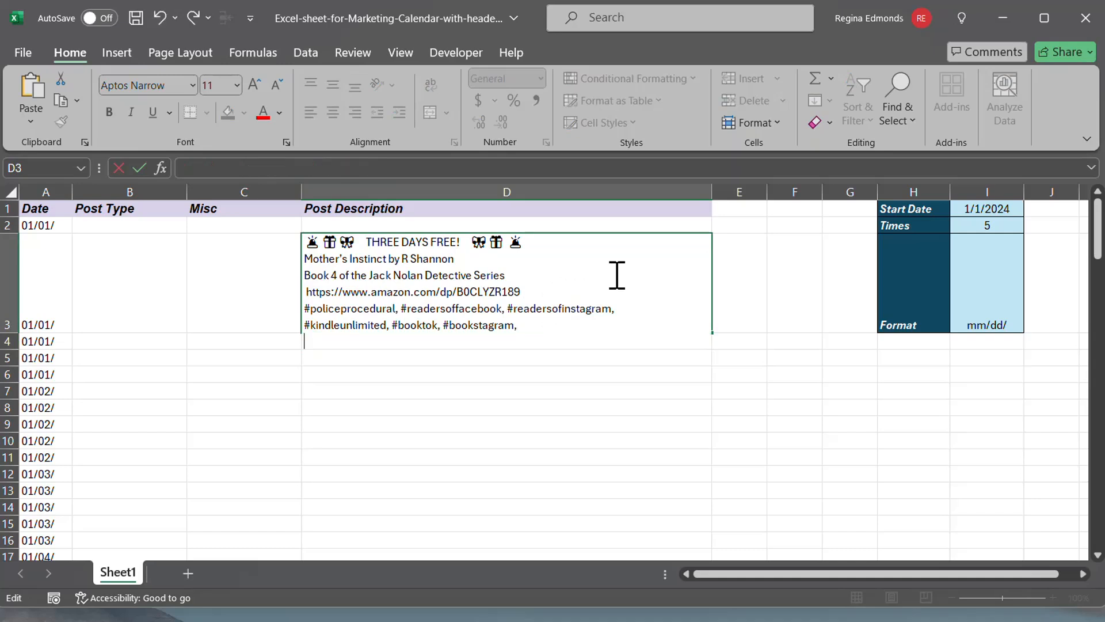
pyautogui.write("Let's see if this ")
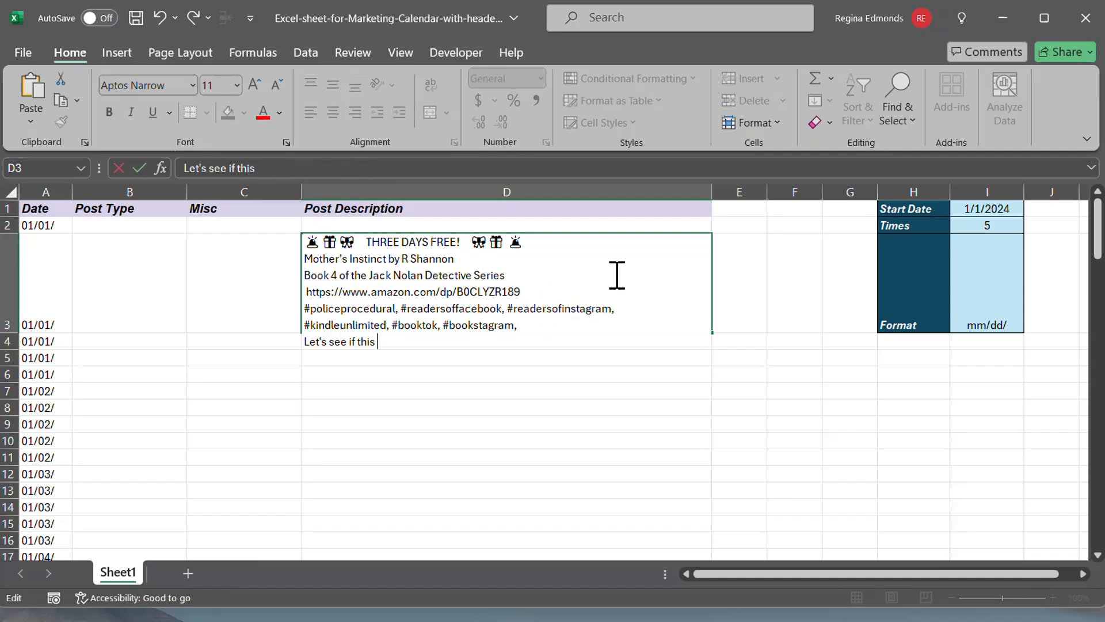
pyautogui.write('works')
pyautogui.press('Return')
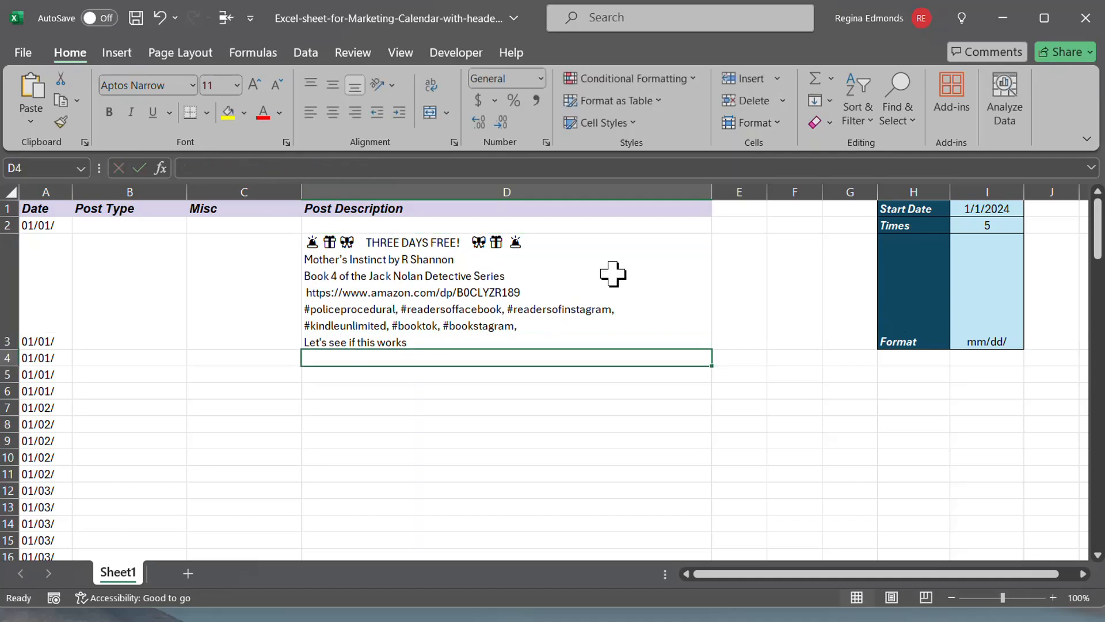
# - Delete the "Let's see if this works" line and its line break from the post description in D3
pyautogui.click(427, 341)
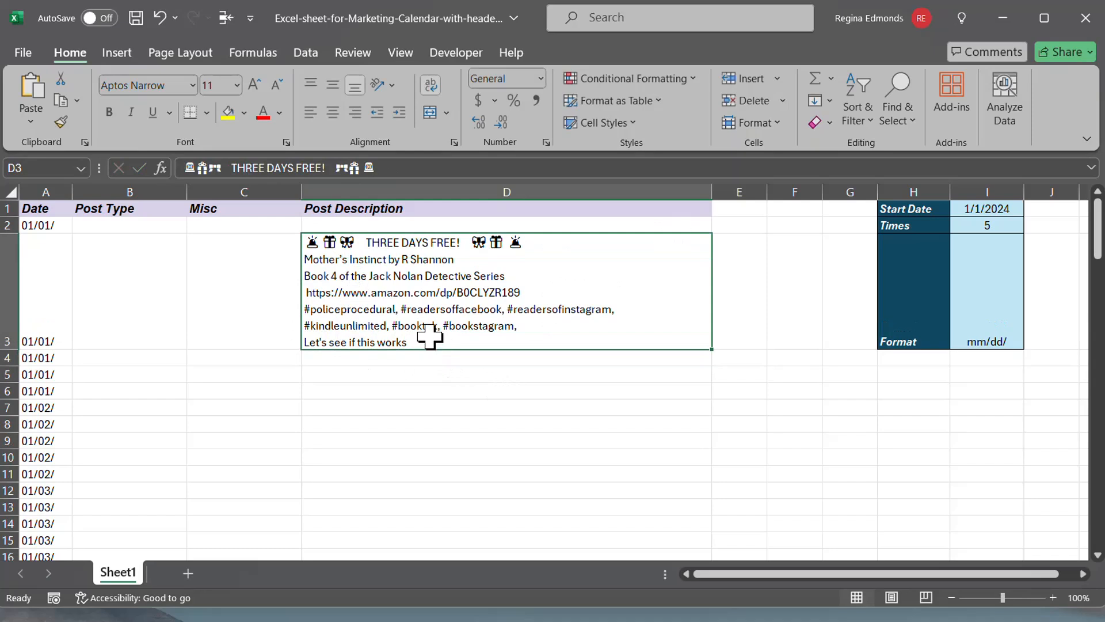
pyautogui.doubleClick(429, 341)
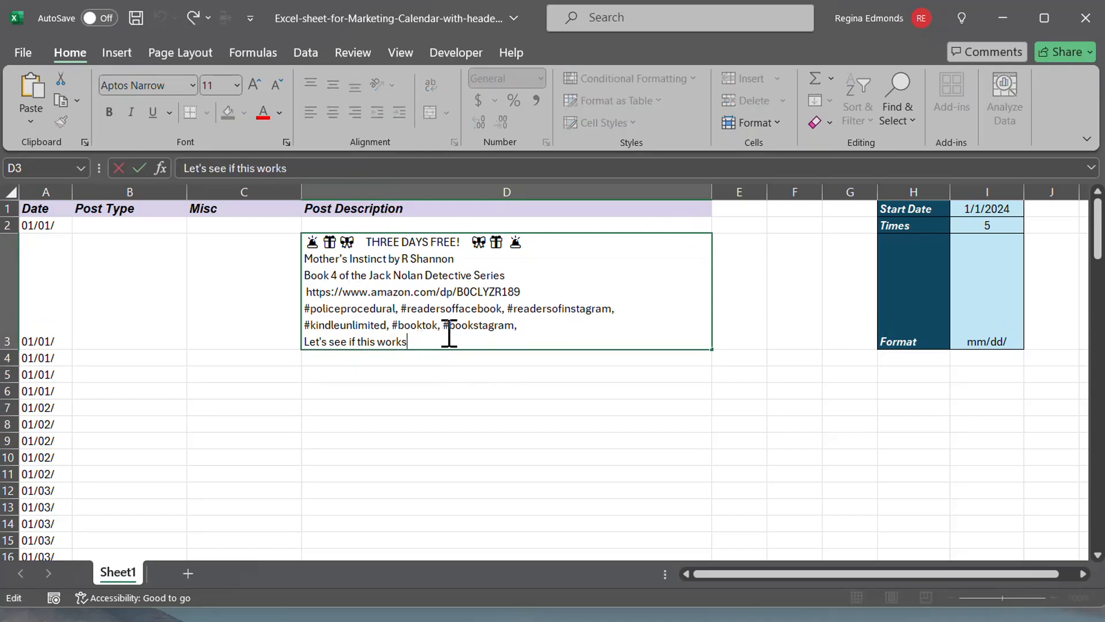
pyautogui.press('BackSpace')
pyautogui.press('BackSpace')
pyautogui.press('BackSpace')
pyautogui.press('BackSpace')
pyautogui.press('BackSpace')
pyautogui.press('BackSpace')
pyautogui.press('BackSpace')
pyautogui.press('BackSpace')
pyautogui.press('BackSpace')
pyautogui.press('BackSpace')
pyautogui.press('BackSpace')
pyautogui.press('BackSpace')
pyautogui.press('BackSpace')
pyautogui.press('BackSpace')
pyautogui.press('BackSpace')
pyautogui.press('BackSpace')
pyautogui.press('BackSpace')
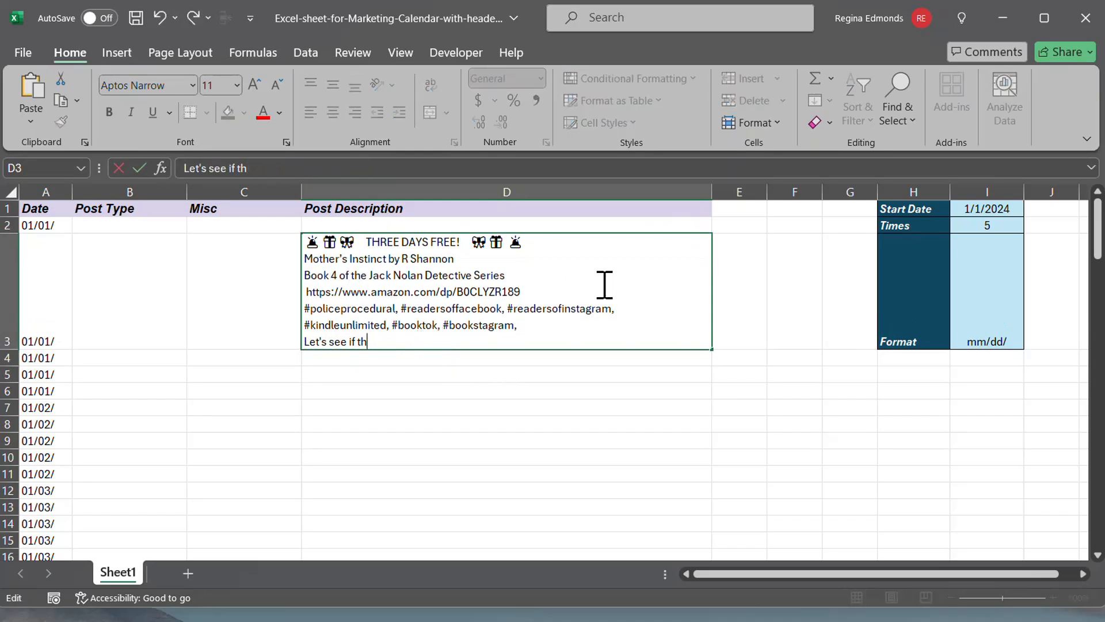
pyautogui.press('BackSpace')
pyautogui.press('BackSpace')
pyautogui.press('BackSpace')
pyautogui.press('BackSpace')
pyautogui.press('BackSpace')
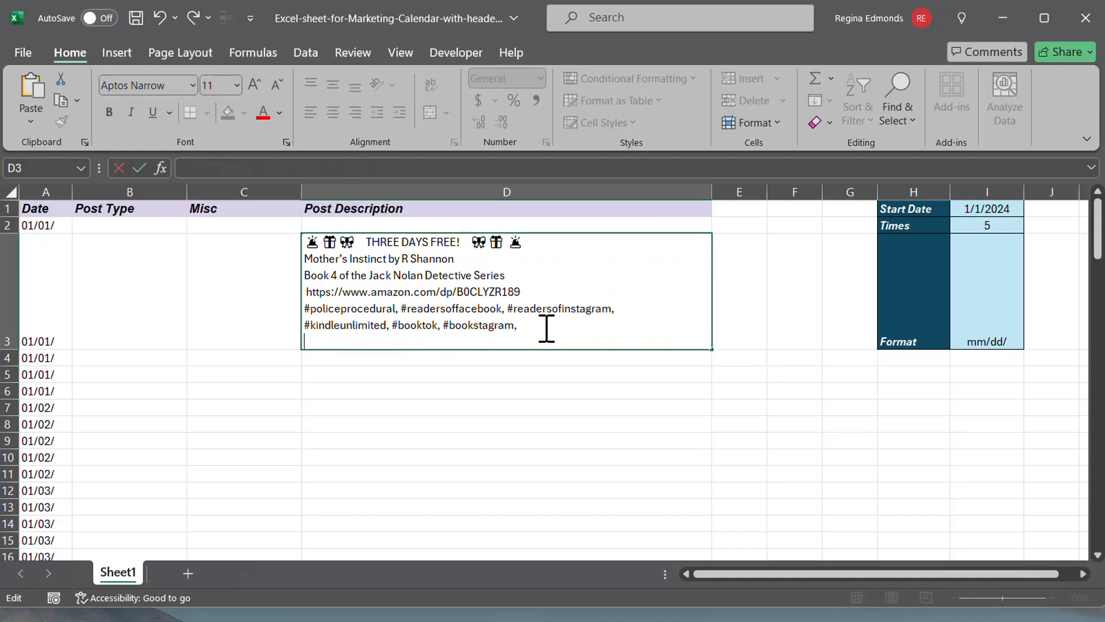
pyautogui.press('BackSpace')
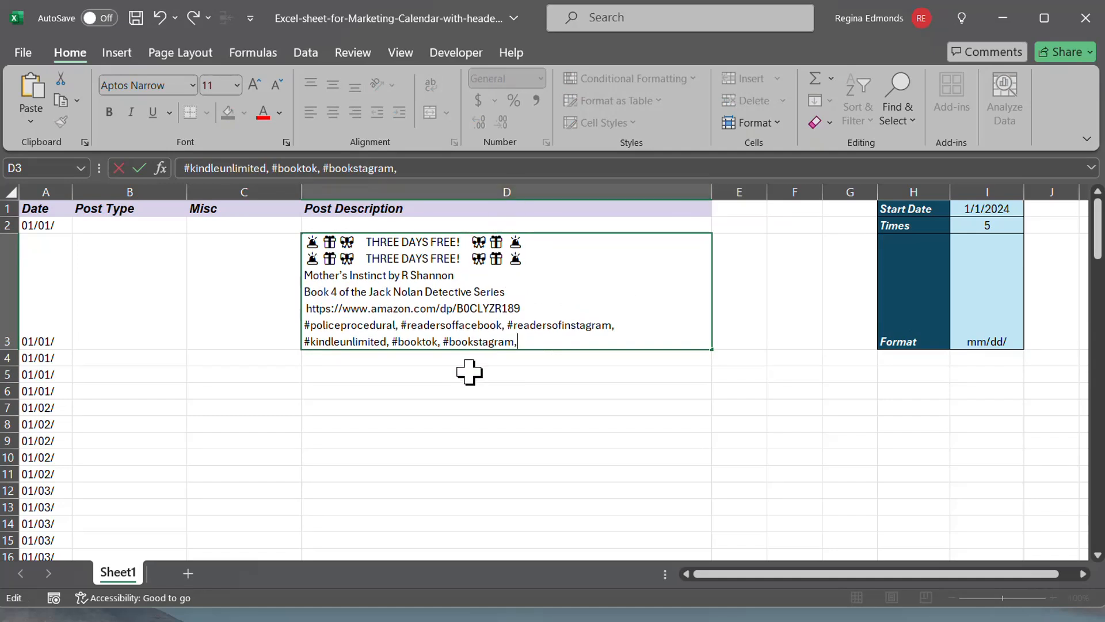
pyautogui.click(449, 375)
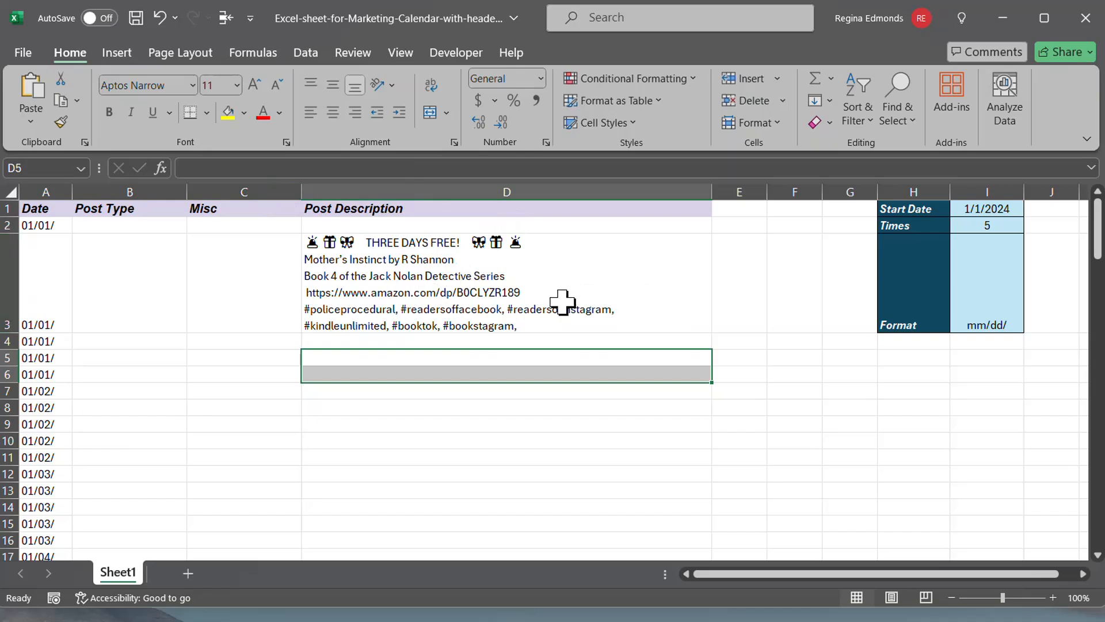
# - Switch to HTML-codes-for-video.txt in Notepad and copy the whole "1st Book Free AMAZON" post through Darius-with-Genevieve-quote.png, returning to the Excel calendar
pyautogui.click(544, 341)
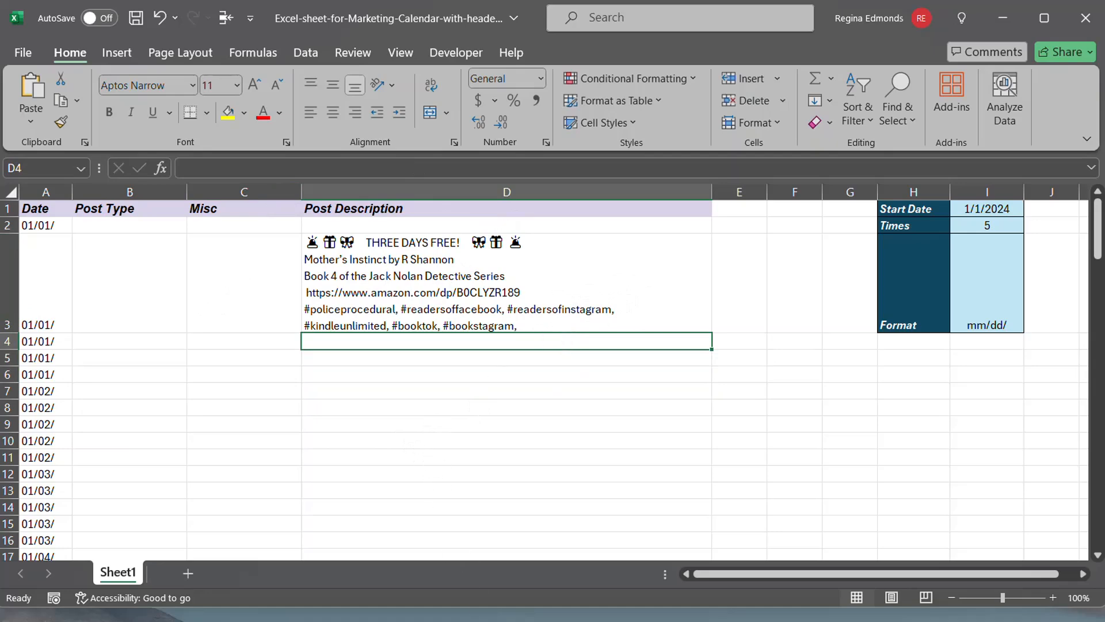
pyautogui.moveTo(320, 621)
pyautogui.click(320, 570)
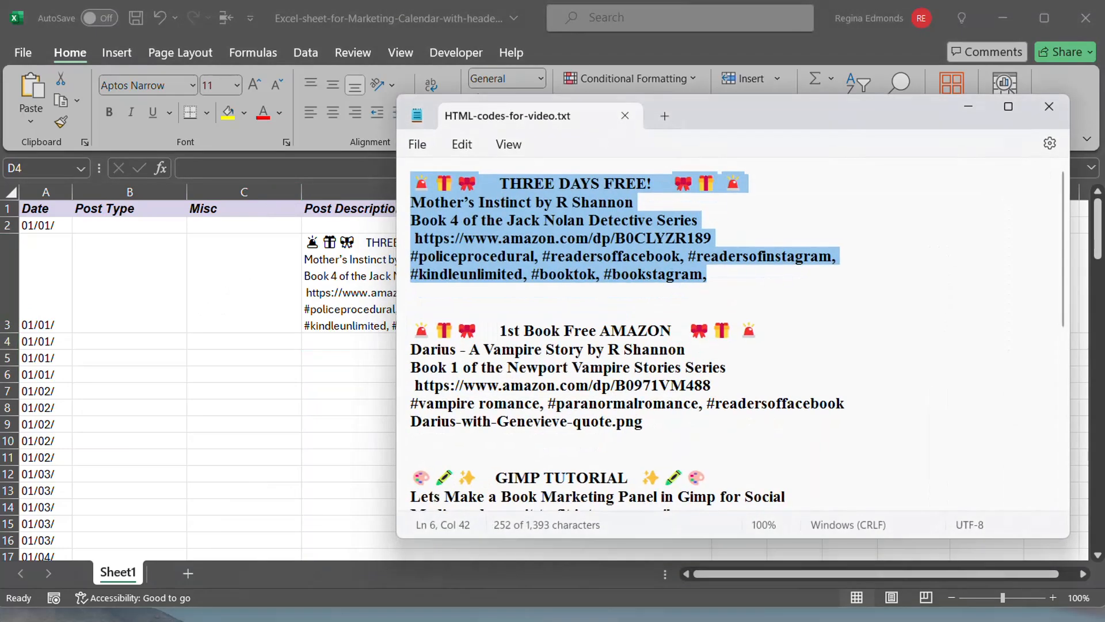
pyautogui.click(779, 352)
pyautogui.click(416, 329)
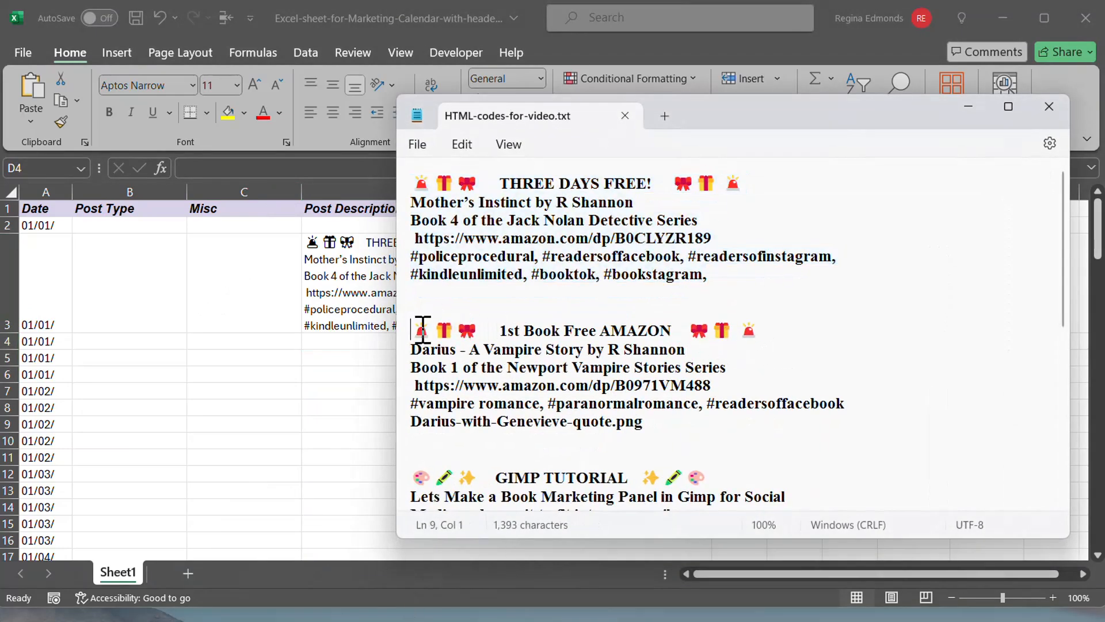
pyautogui.keyDown('shift'); pyautogui.click(674, 438); pyautogui.keyUp('shift')
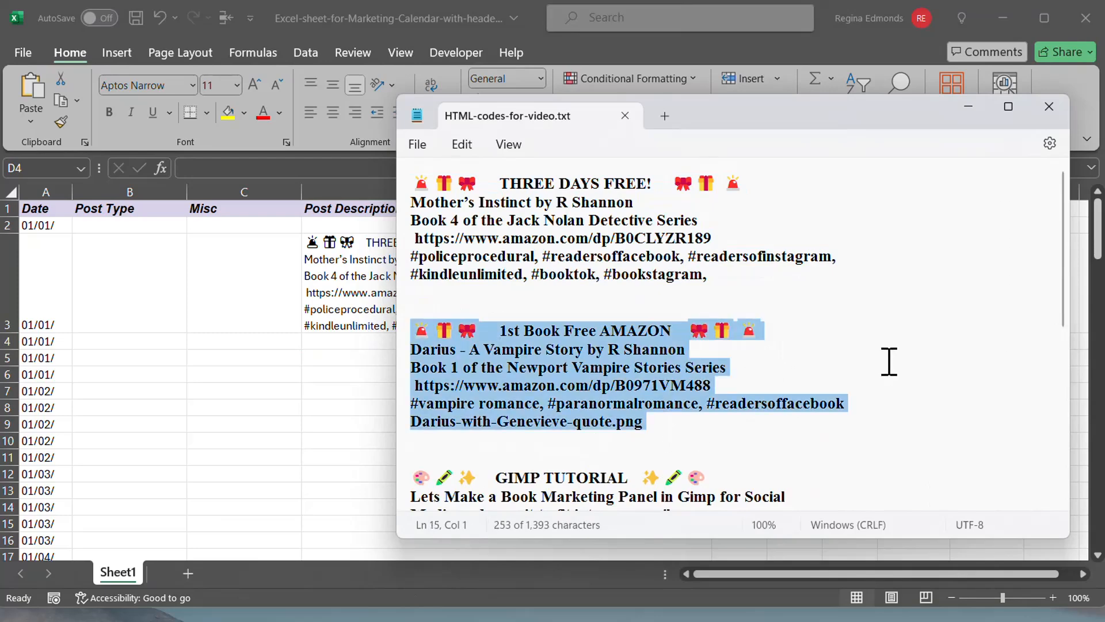
pyautogui.click(968, 106)
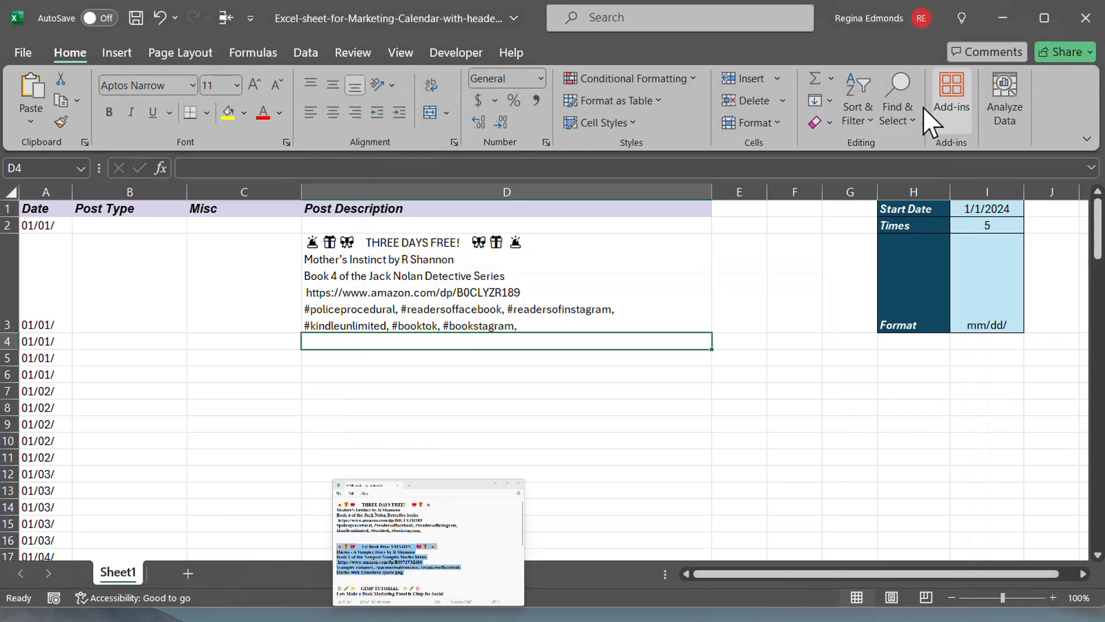
# - Paste the copied "1st Book Free AMAZON" post into the Post Description cell D4 as one multi-line entry
pyautogui.doubleClick(322, 340)
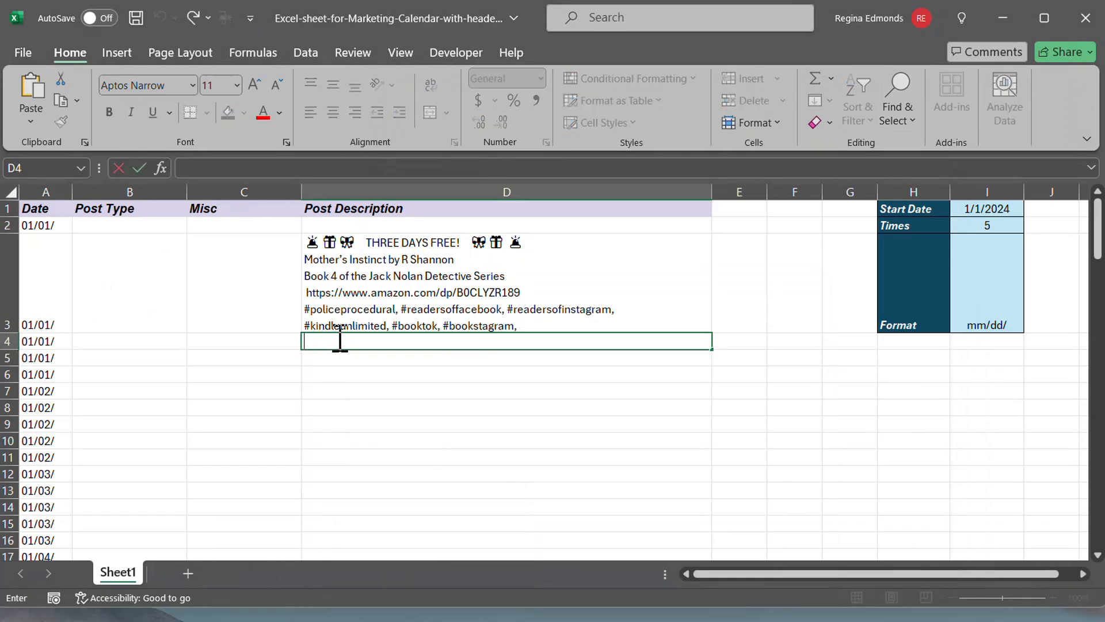
pyautogui.write('🚨🎁🎀 1st Book Free AMAZON 🎀🎁🚨 Darius - A Vampire Story by R Shannon Book 1 of the Newport Vampire Stories Series  https://www.amazon.com/dp/B0971VM488 #vampire romance, #paranormalromance, #readersoffacebook Darius-with-Genevieve-quote.png')
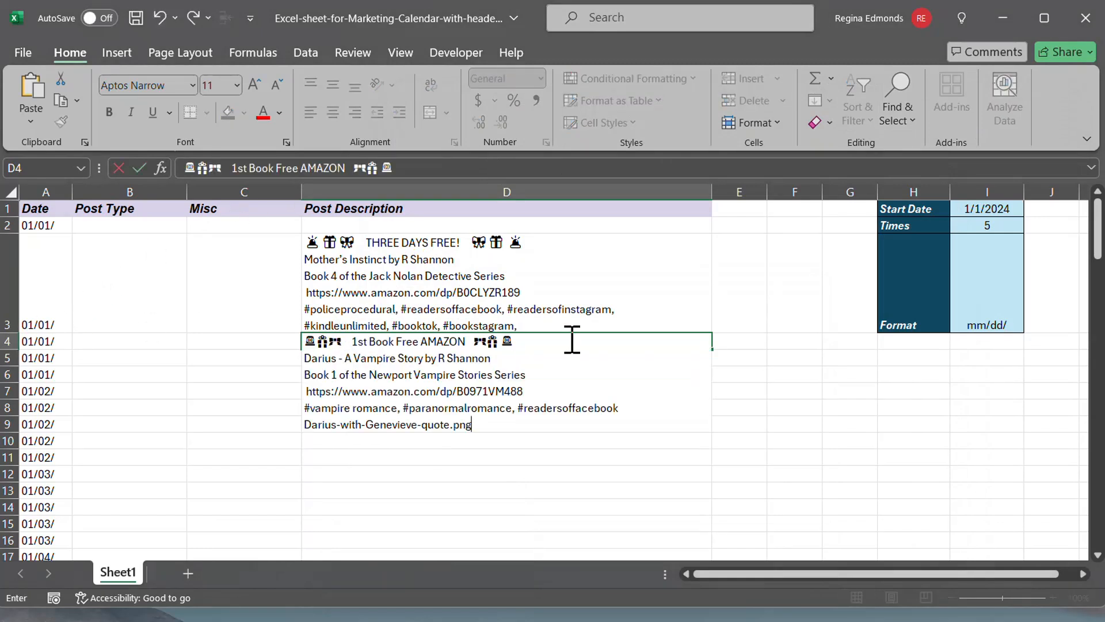
pyautogui.press('Return')
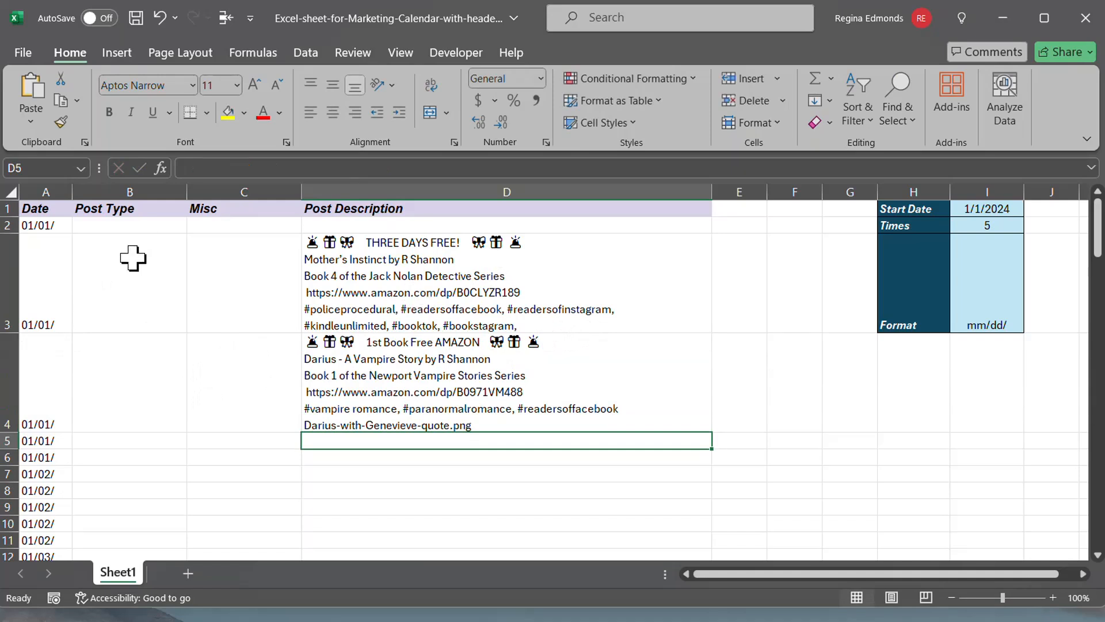
# - Fill the Post Type column with "Free Books" in B3 and B4 and "Blog Post" in B5
pyautogui.click(121, 225)
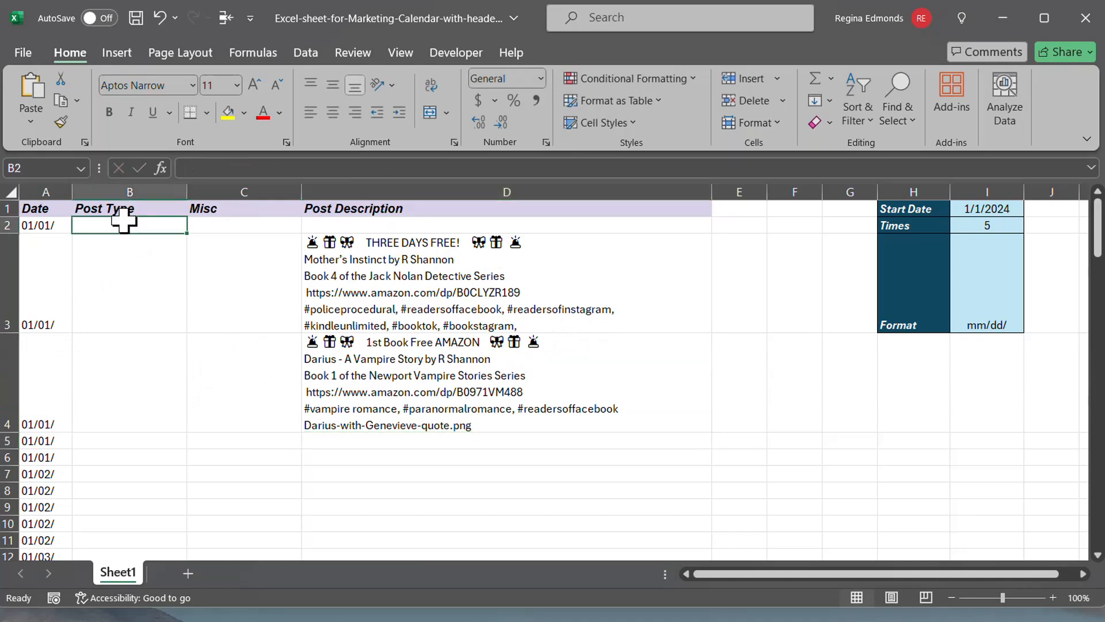
pyautogui.click(106, 253)
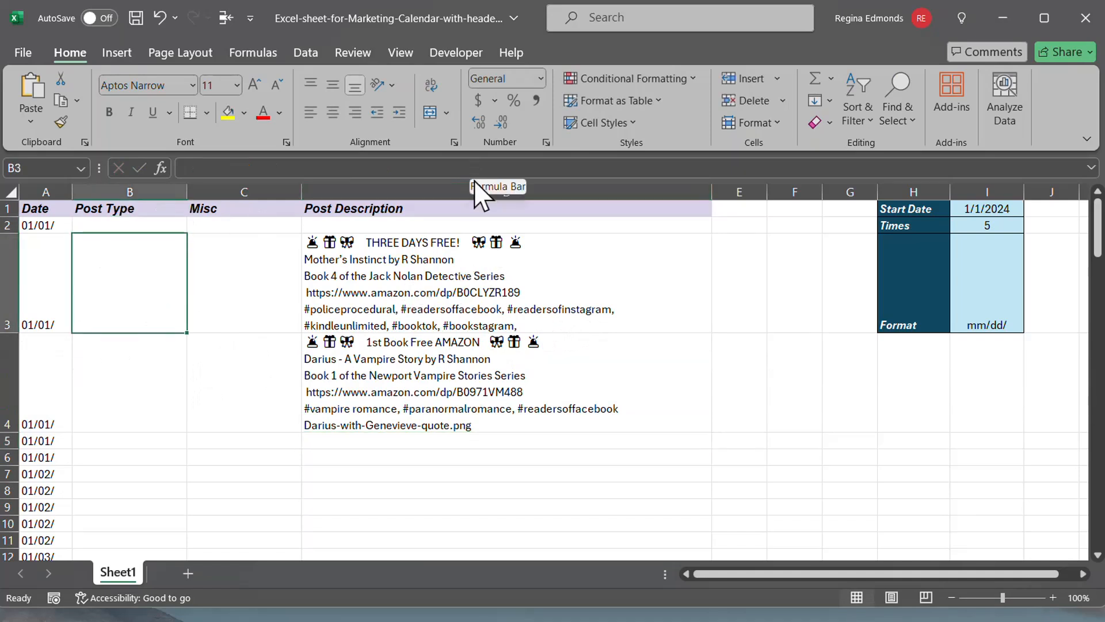
pyautogui.write('Free Boo')
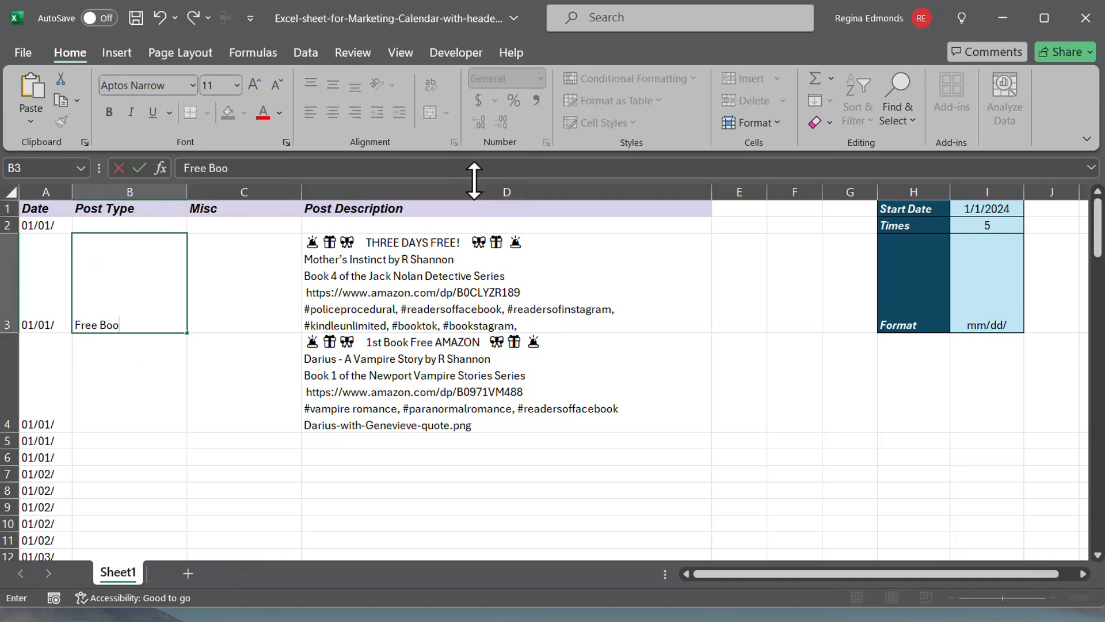
pyautogui.write('ks')
pyautogui.press('Return')
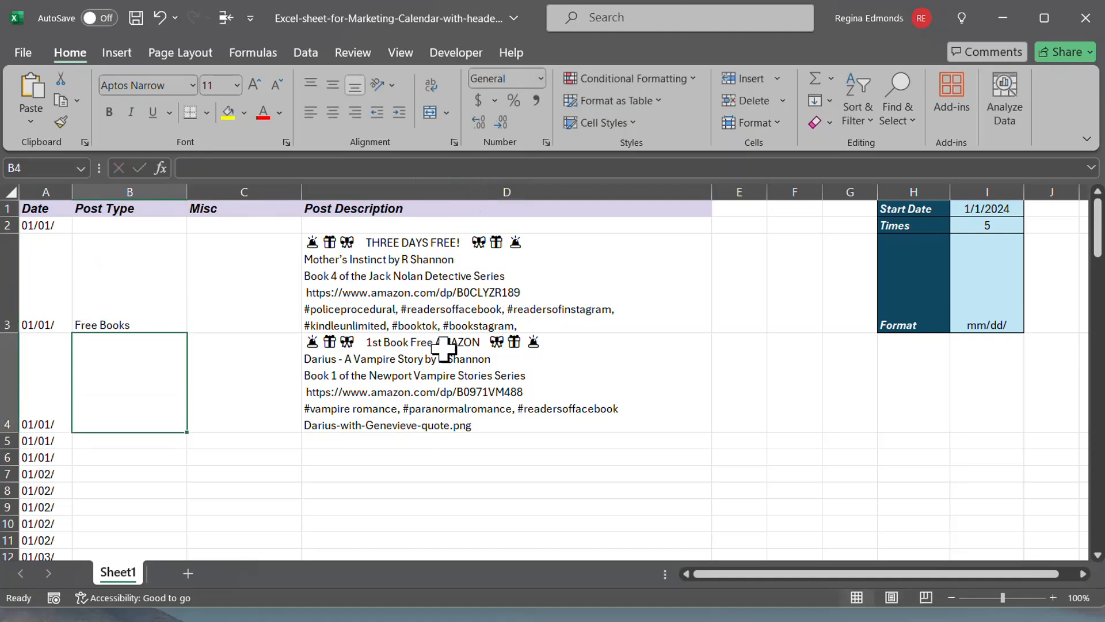
pyautogui.write('Free Boo')
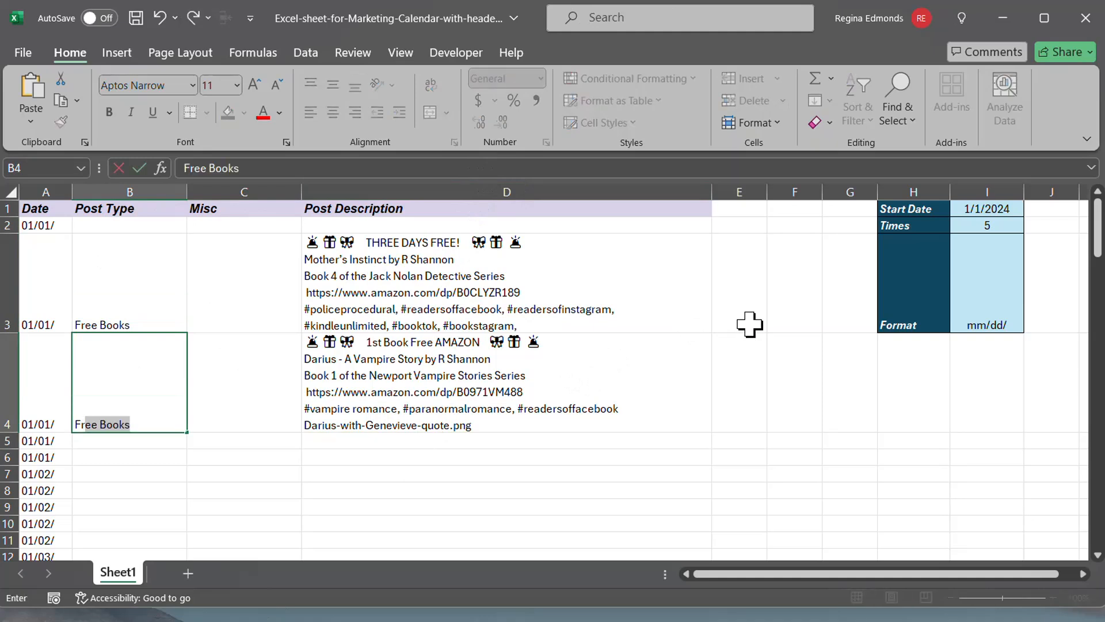
pyautogui.write('ks')
pyautogui.press('Return')
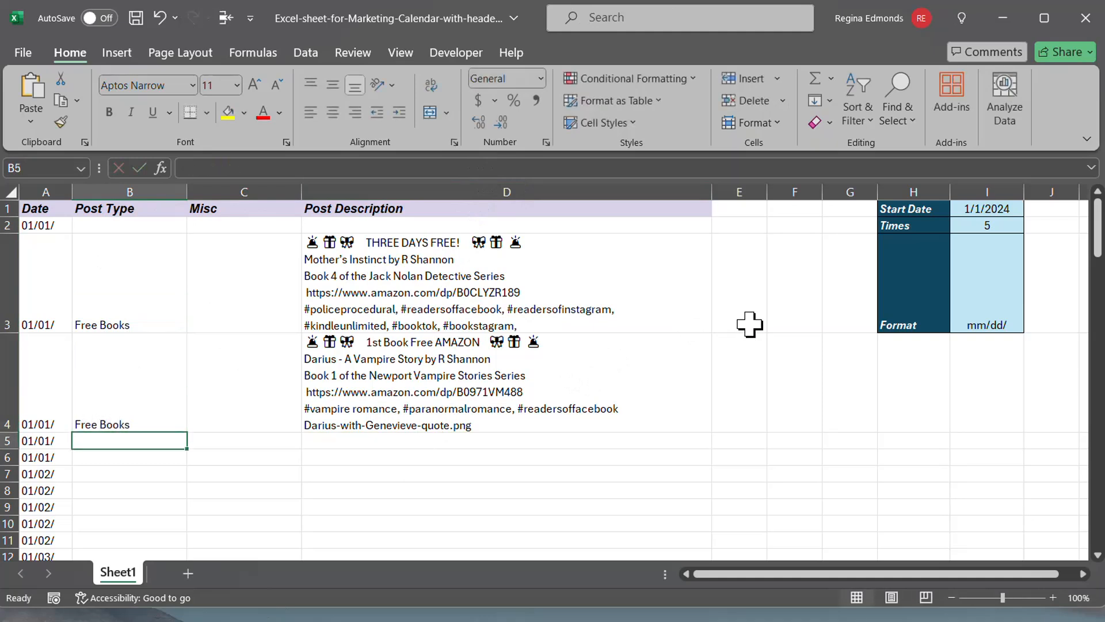
pyautogui.write('Blog Post')
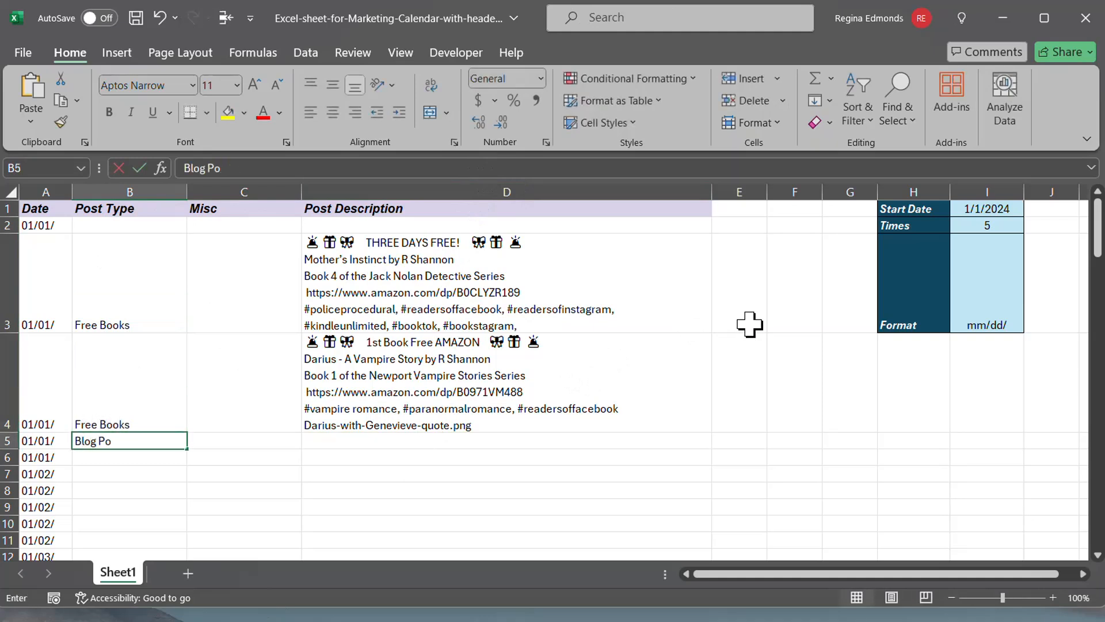
pyautogui.press('Return')
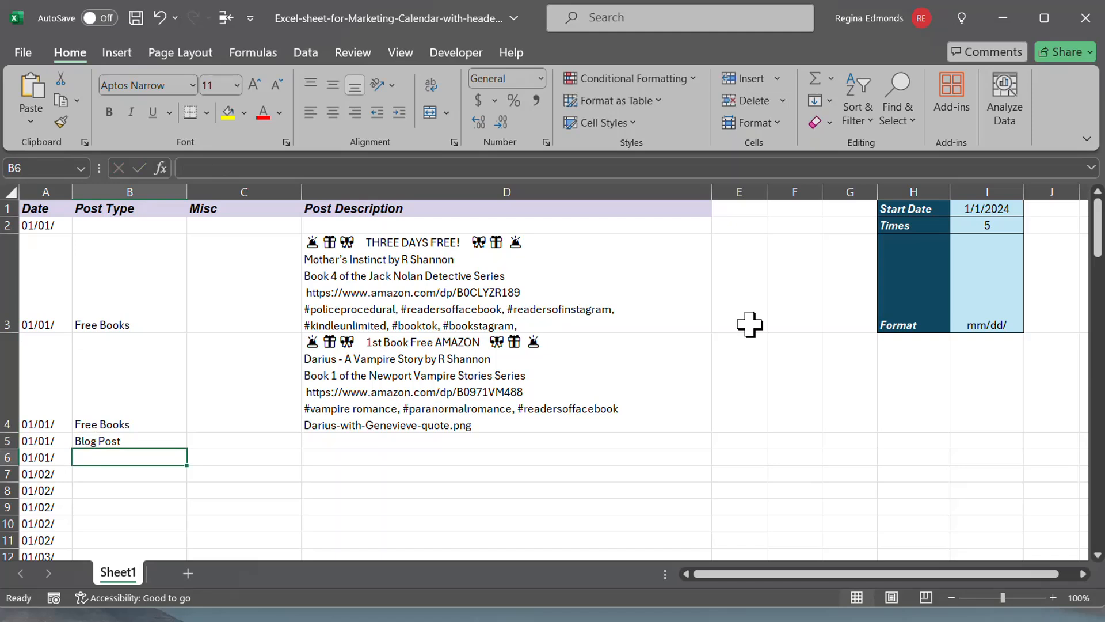
# - Enter "Complementary product" as the post type in B6 and widen column B so the text fits
pyautogui.write('Complem')
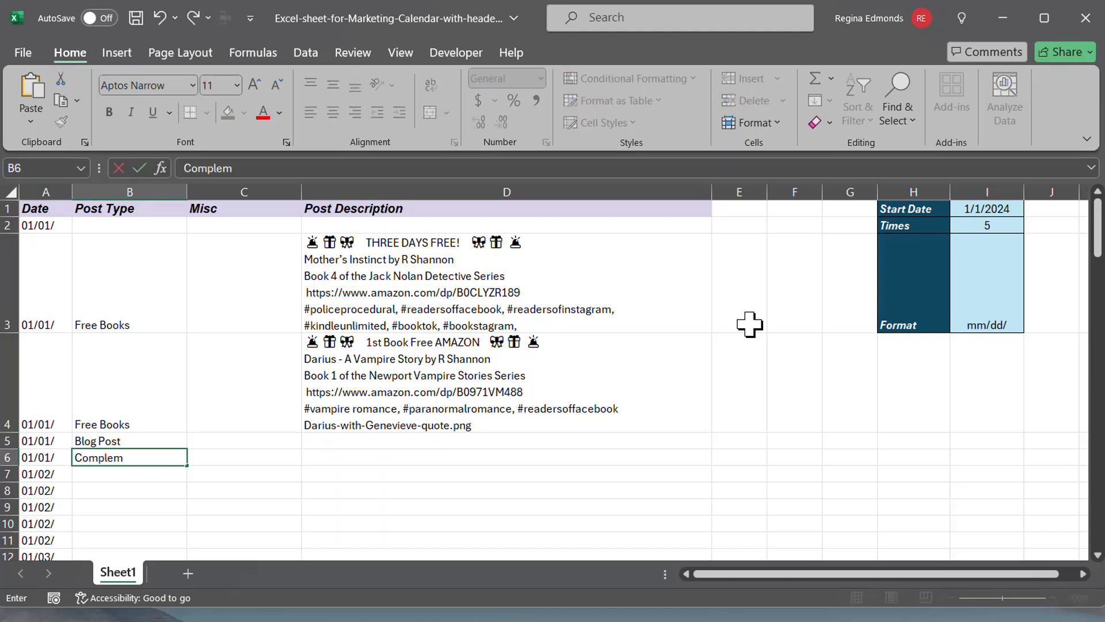
pyautogui.write('entary produc')
pyautogui.press('BackSpace')
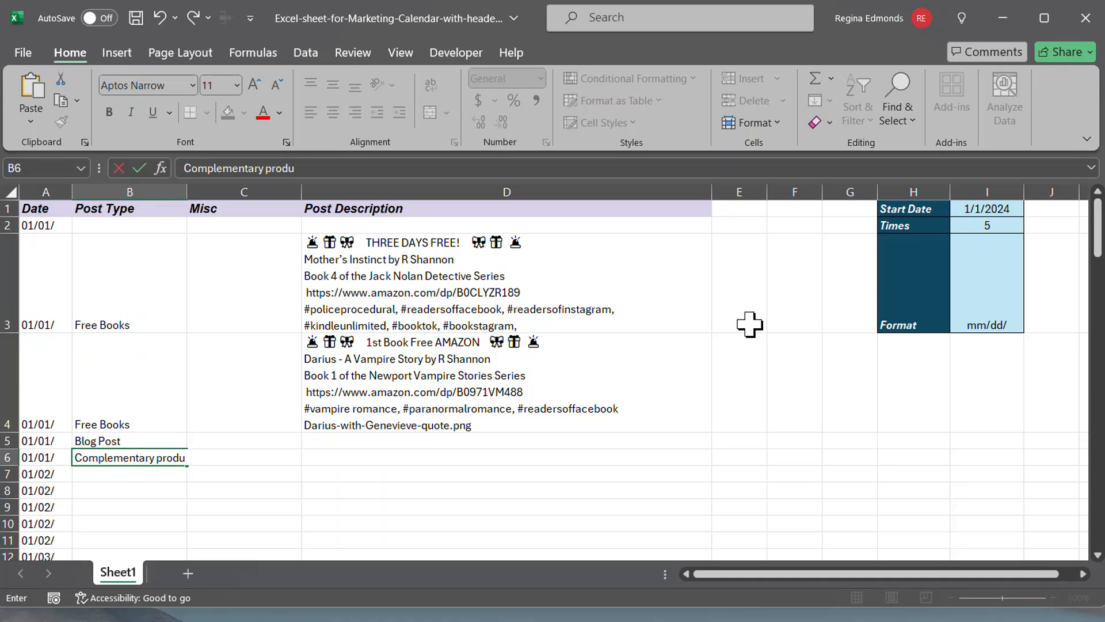
pyautogui.write('cs')
pyautogui.press('BackSpace')
pyautogui.press('BackSpace')
pyautogui.write('ct')
pyautogui.press('Return')
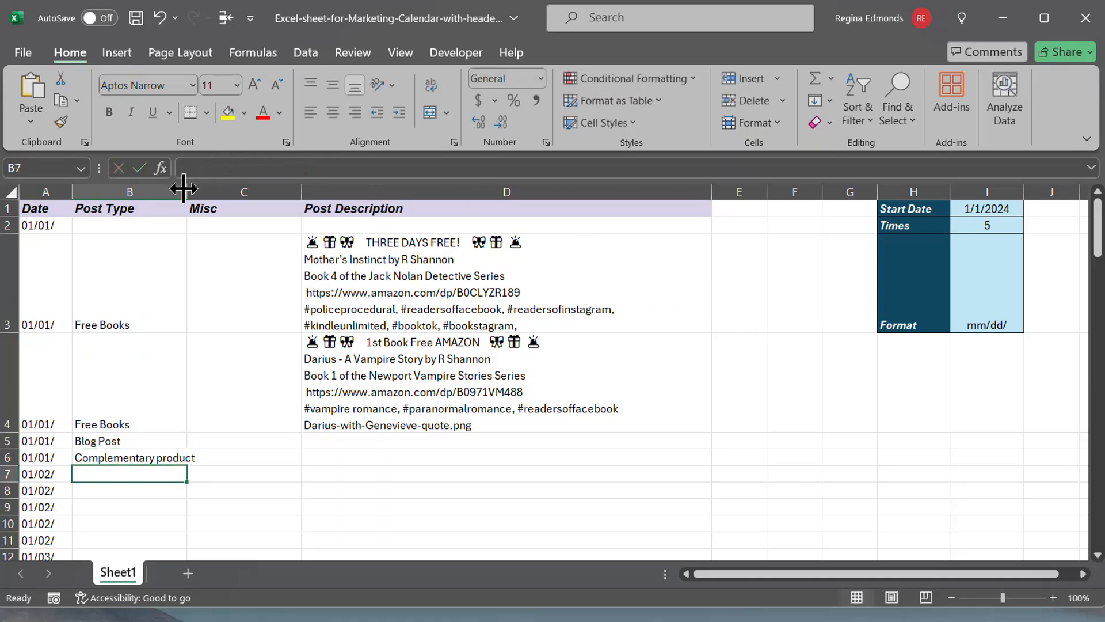
pyautogui.moveTo(186, 189); pyautogui.dragTo(209, 190)
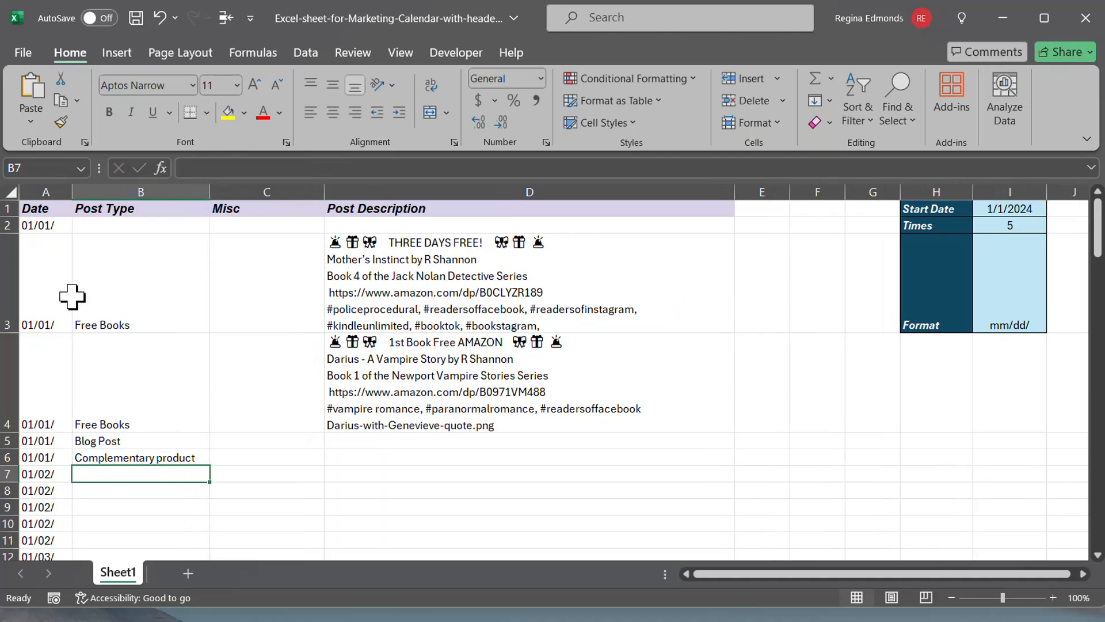